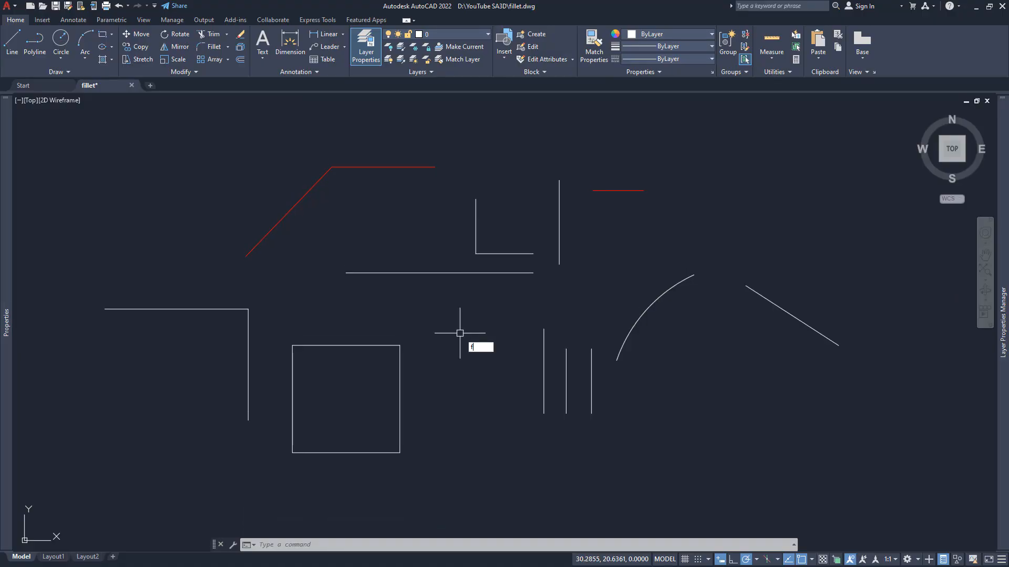
Step: Fillet the long horizontal line with the leftmost of the three vertical lines using a radius of 4
key("Return")
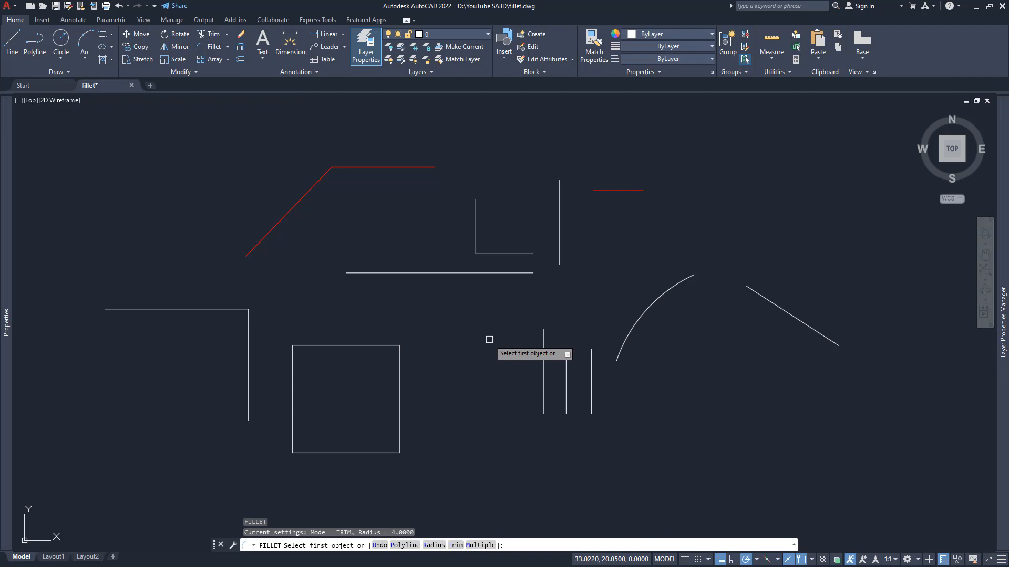
left_click(511, 273)
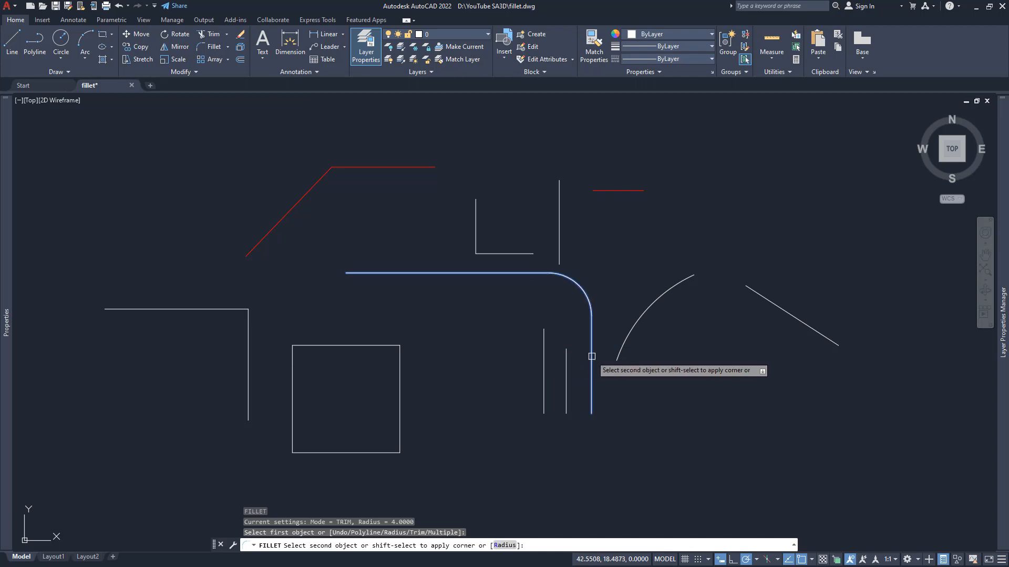
left_click(539, 337)
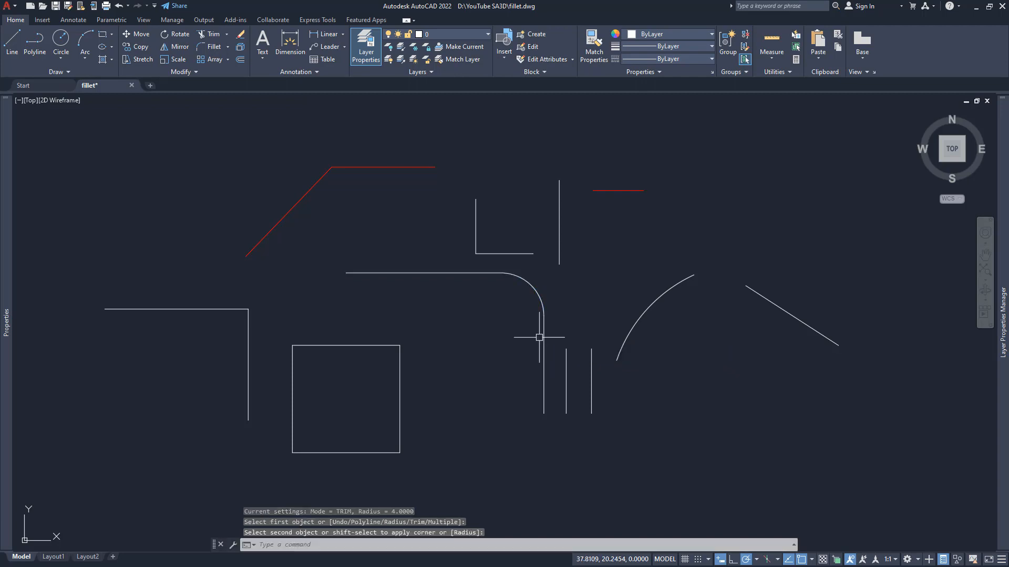
Step: Check the two trimmed lines as separate objects and delete the fillet arc between them
left_click(466, 274)
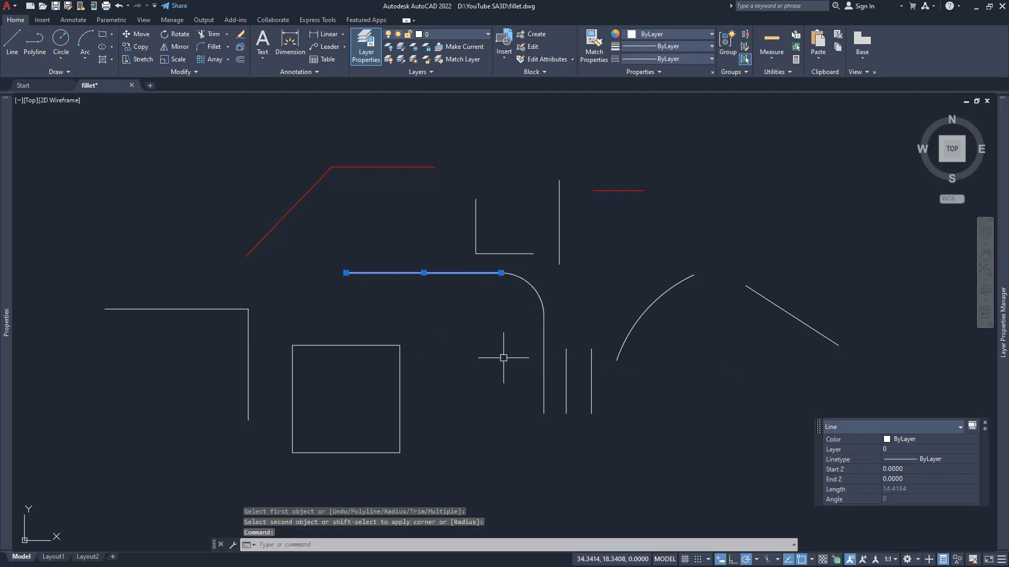
left_click(543, 349)
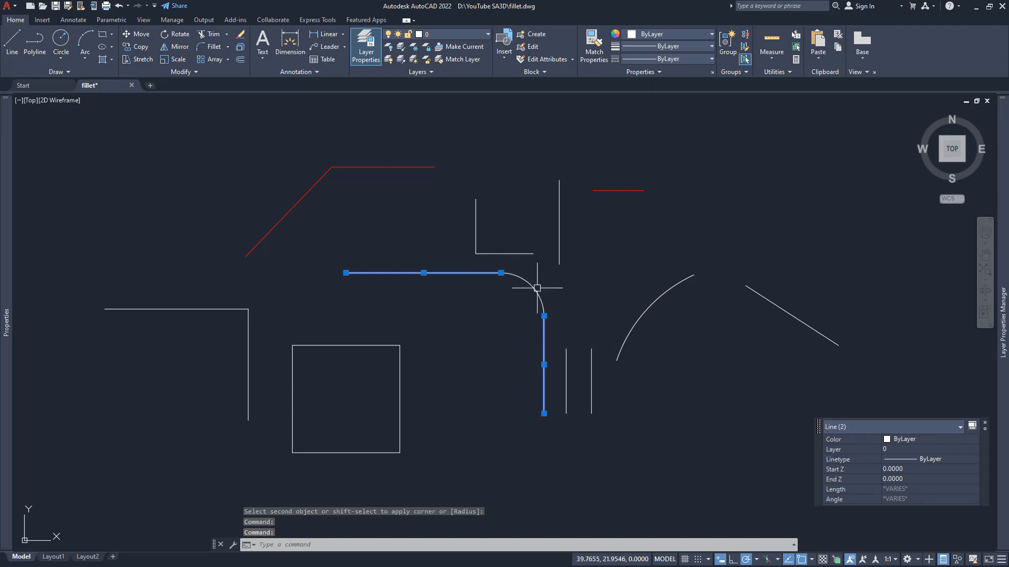
key("Escape")
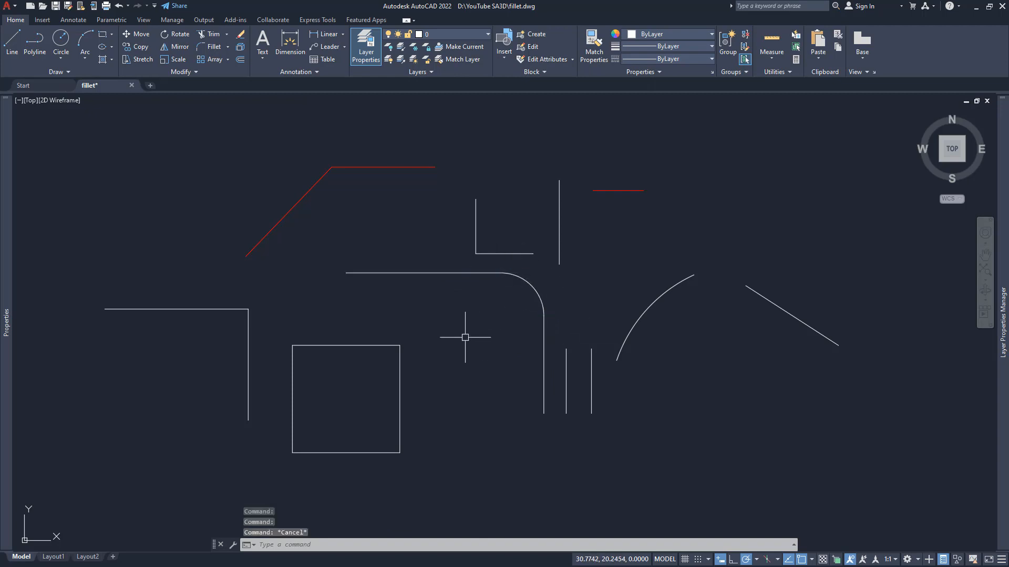
left_click(531, 287)
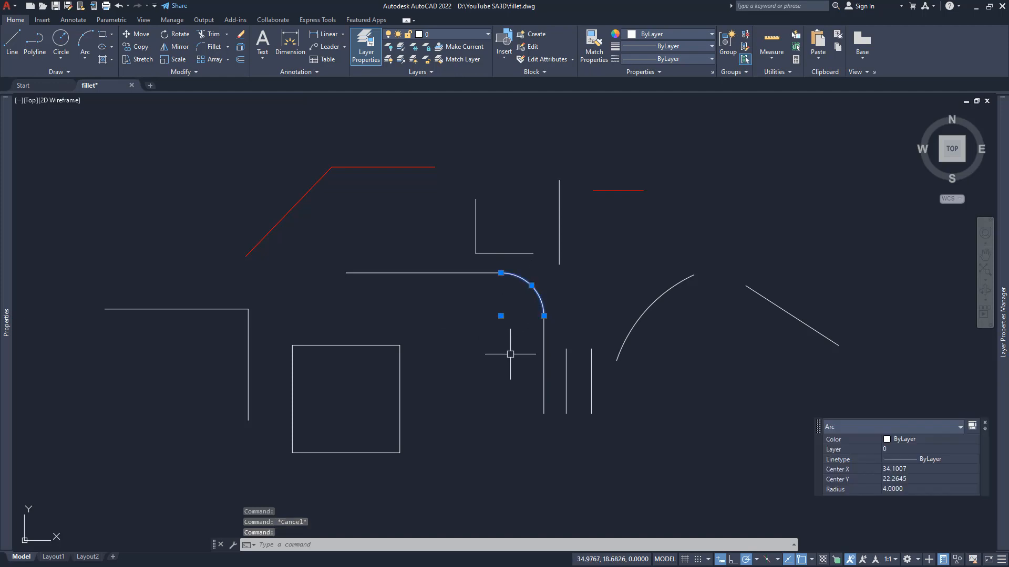
key("Delete")
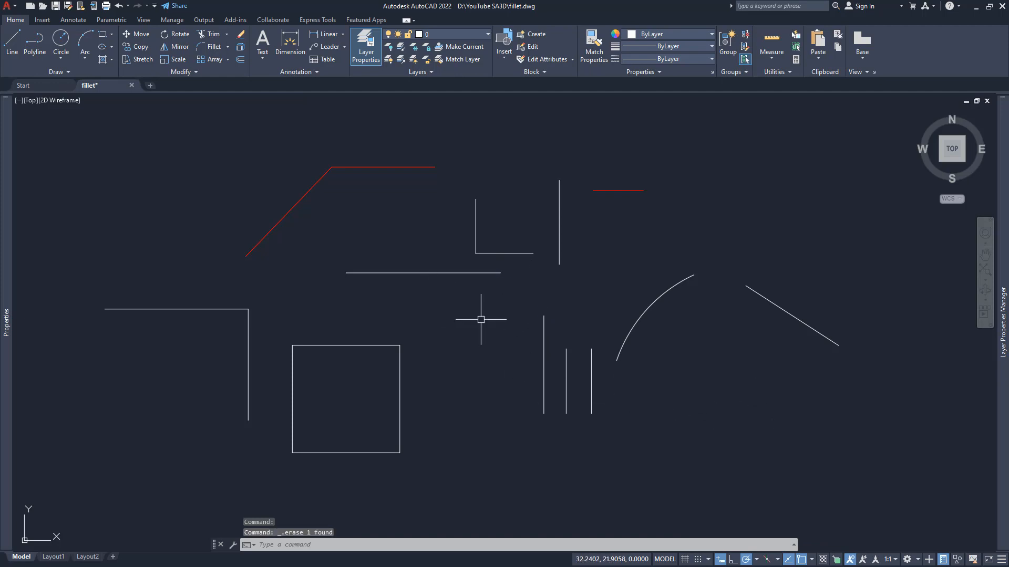
Step: Fillet the long horizontal line and the leftmost vertical line with the radius set to 1, and inspect the resulting arc
scroll(524, 309, "up", 2)
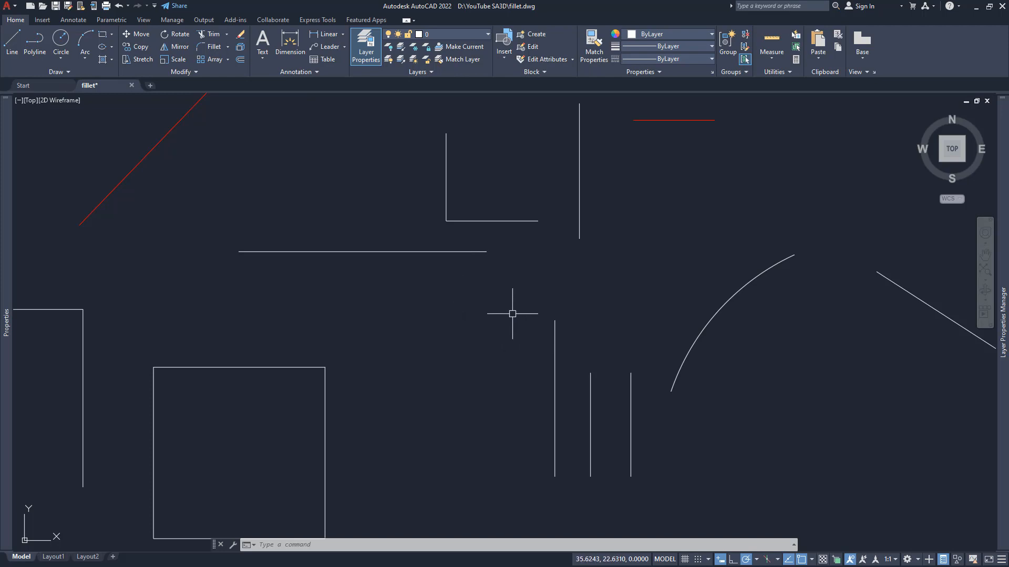
key("Return")
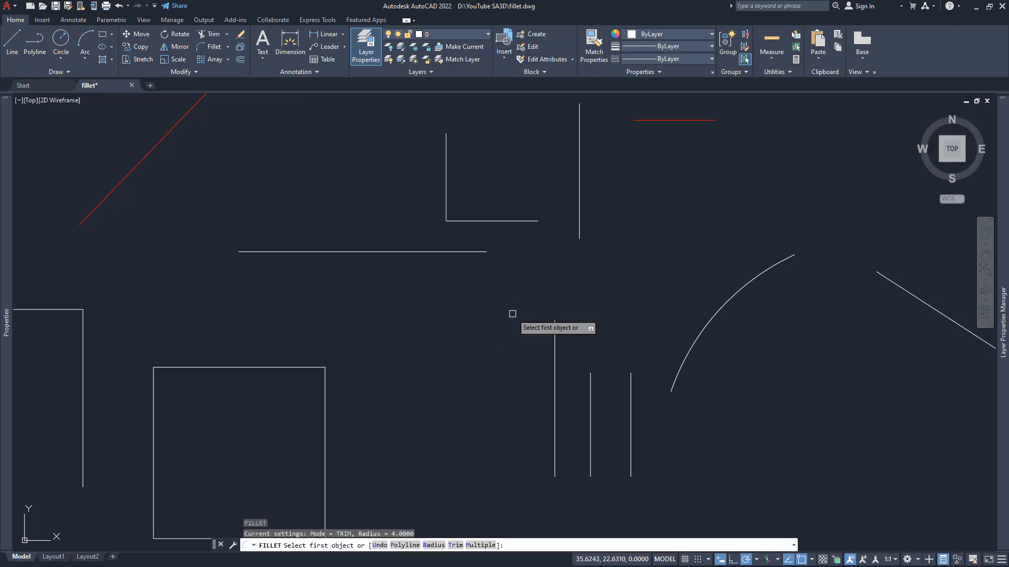
left_click(433, 547)
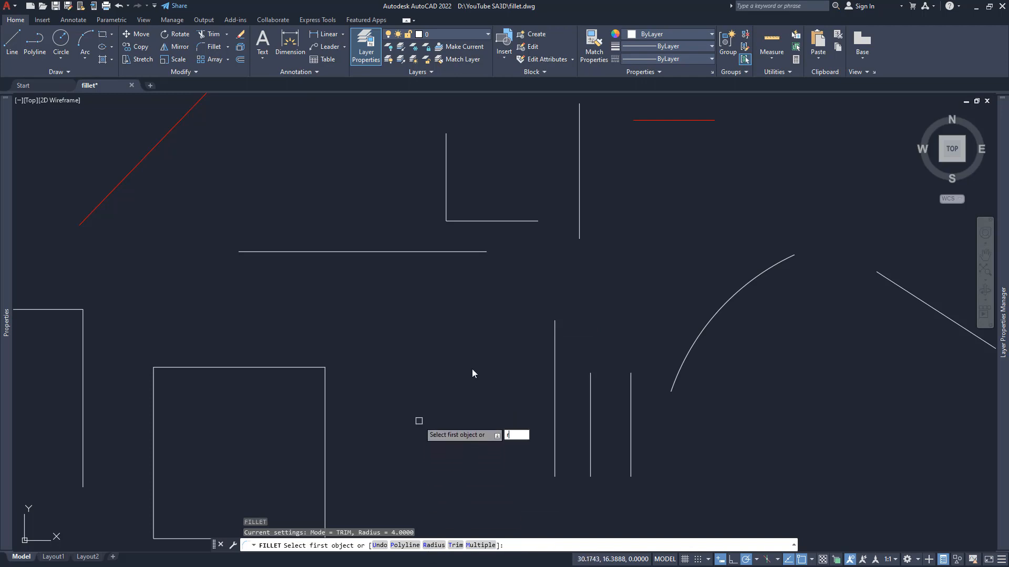
type("1")
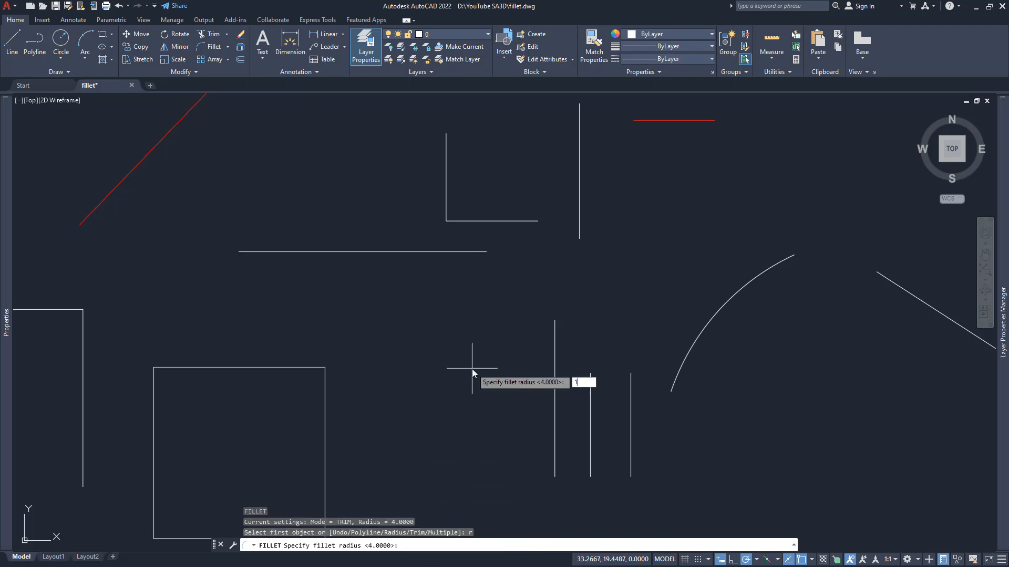
key("Return")
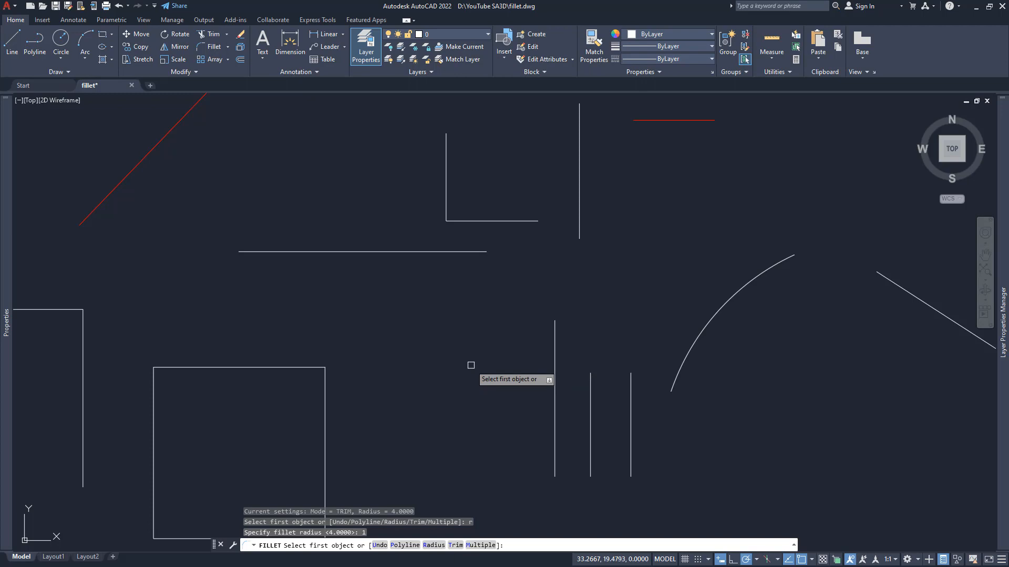
left_click(471, 251)
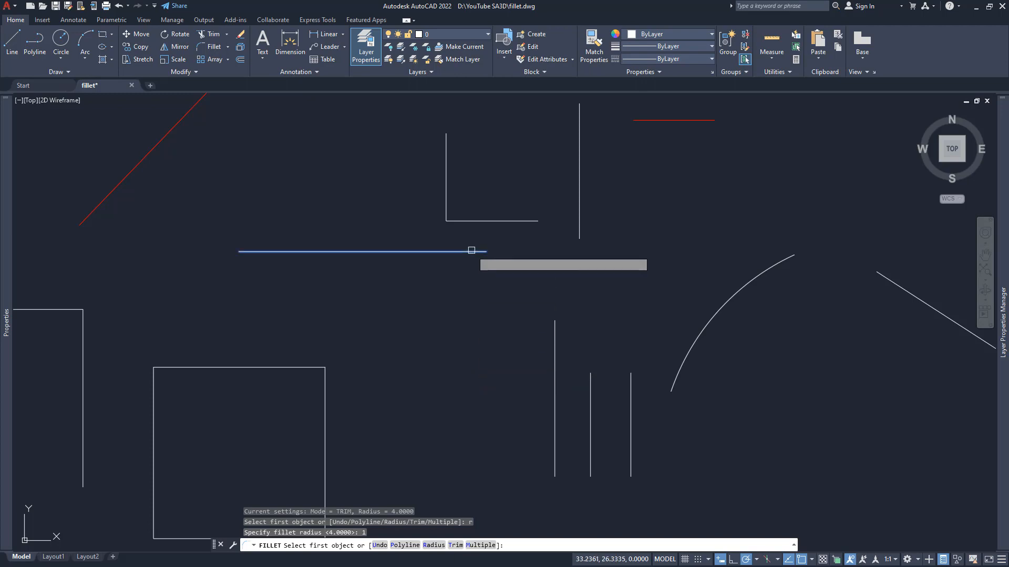
left_click(553, 340)
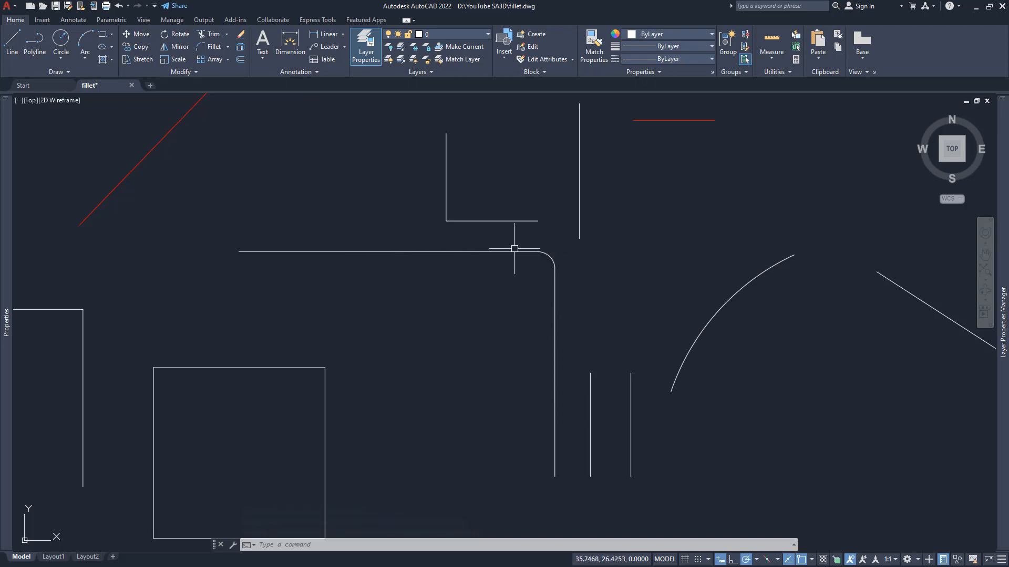
left_click(551, 259)
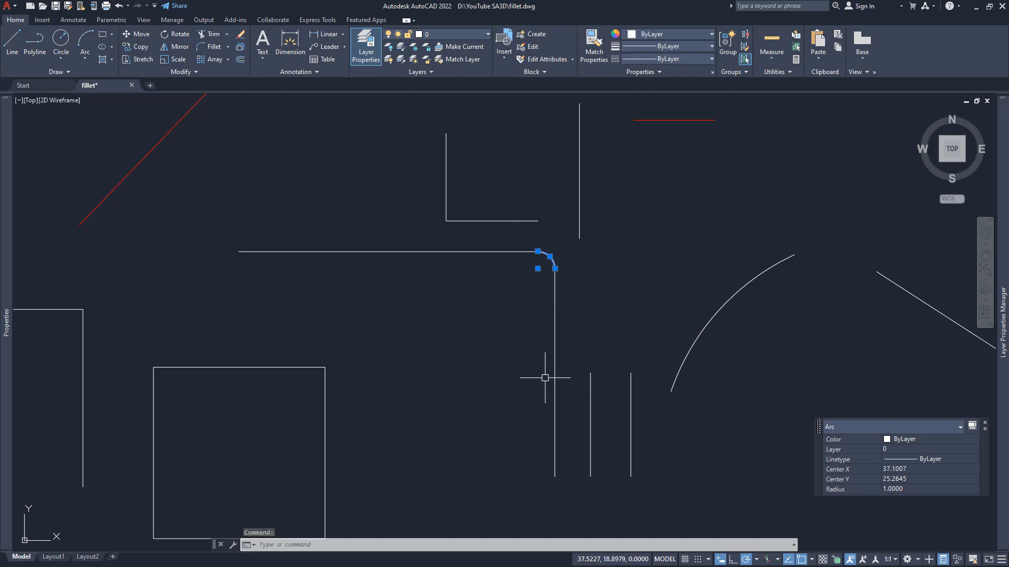
key("Escape")
key("Escape")
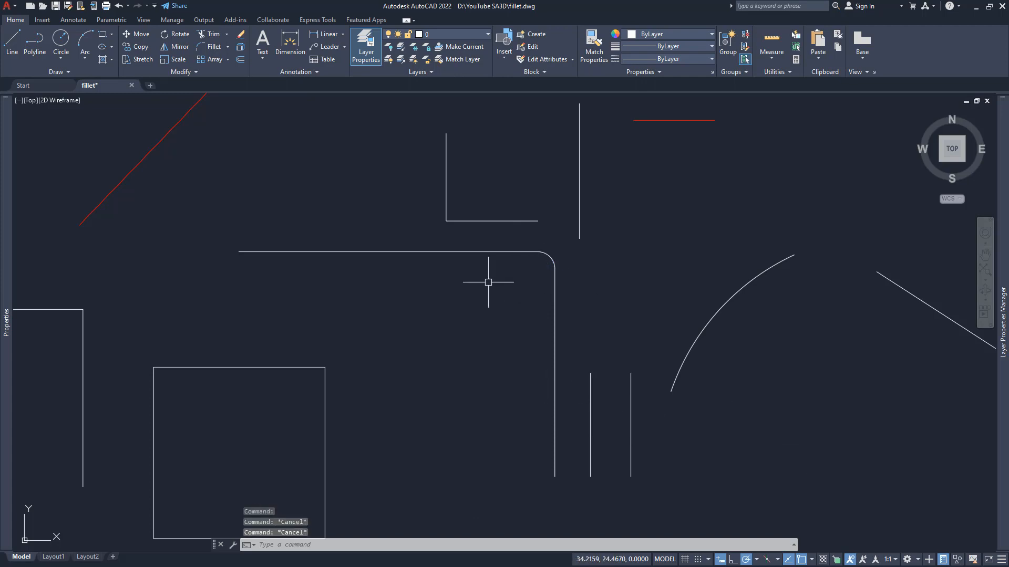
Step: Fillet the two short parallel vertical lines at both their upper and lower ends to form a closed slot
middle_click_drag(548, 422, 527, 411)
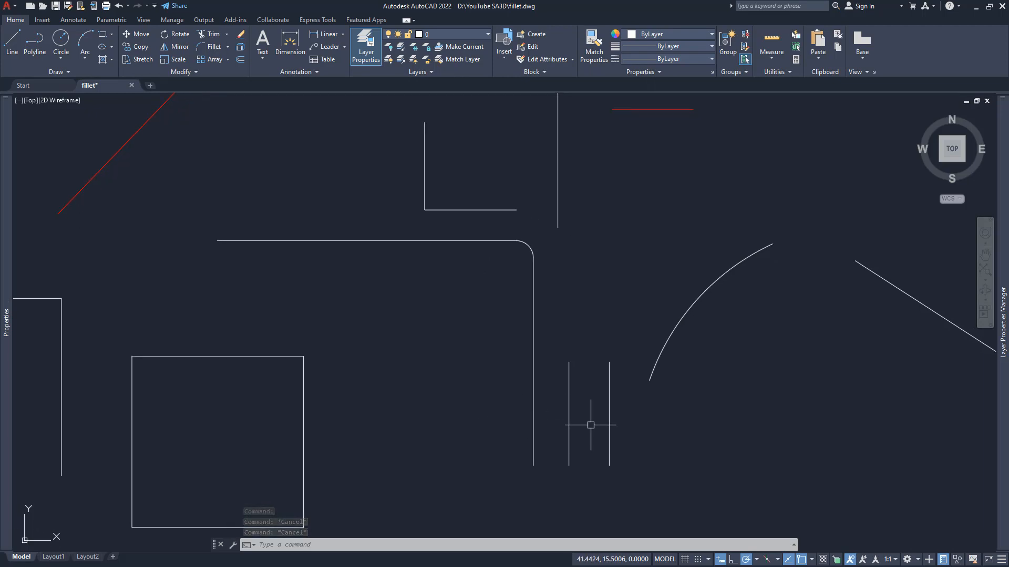
type("f")
key("Return")
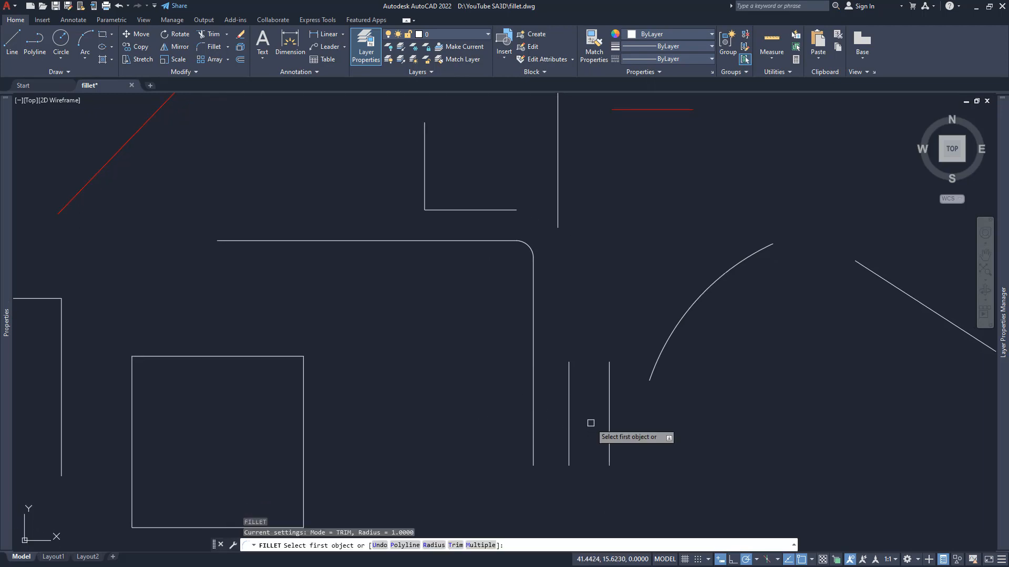
left_click(569, 386)
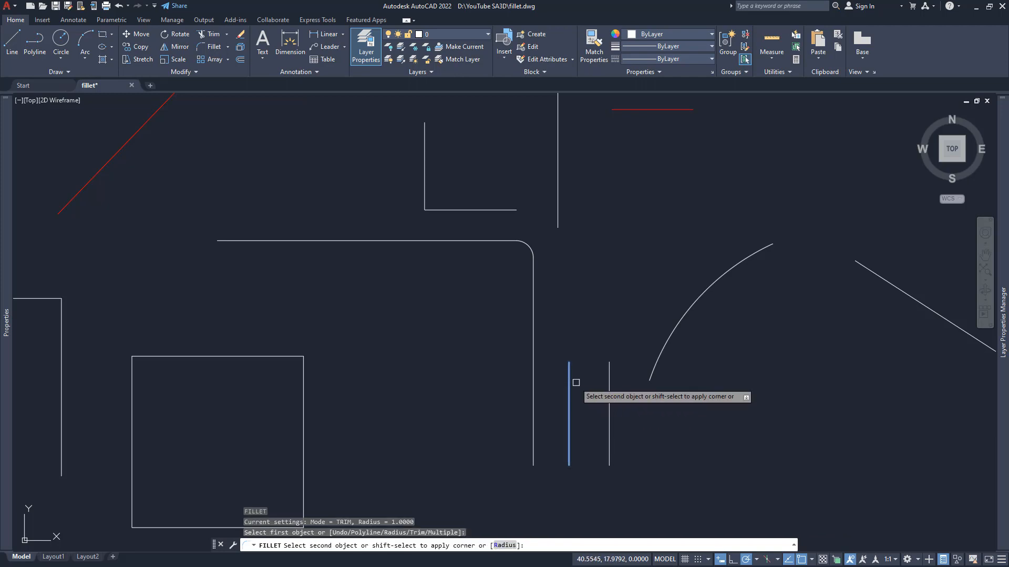
left_click(608, 377)
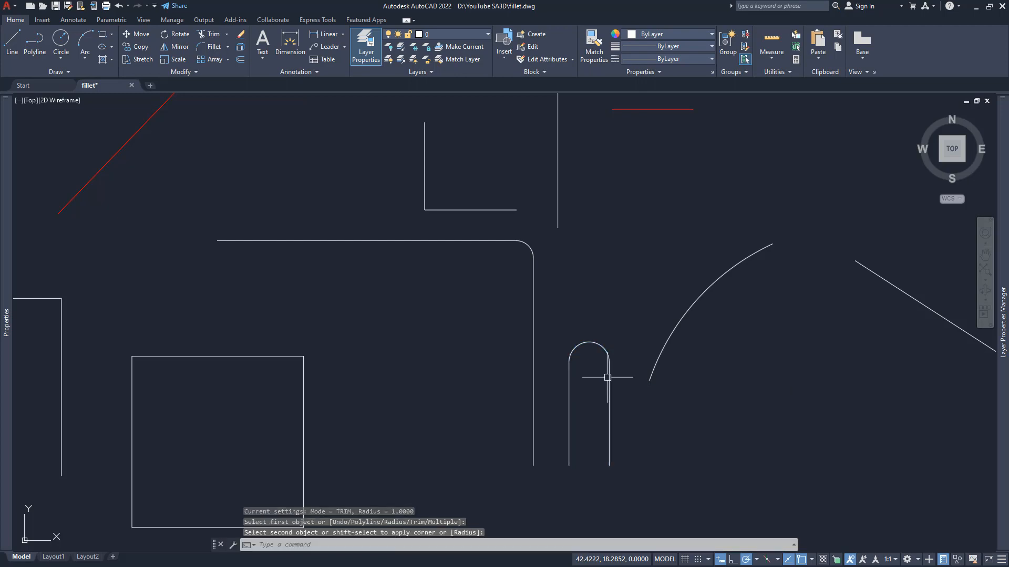
type("f")
key("Return")
left_click(570, 444)
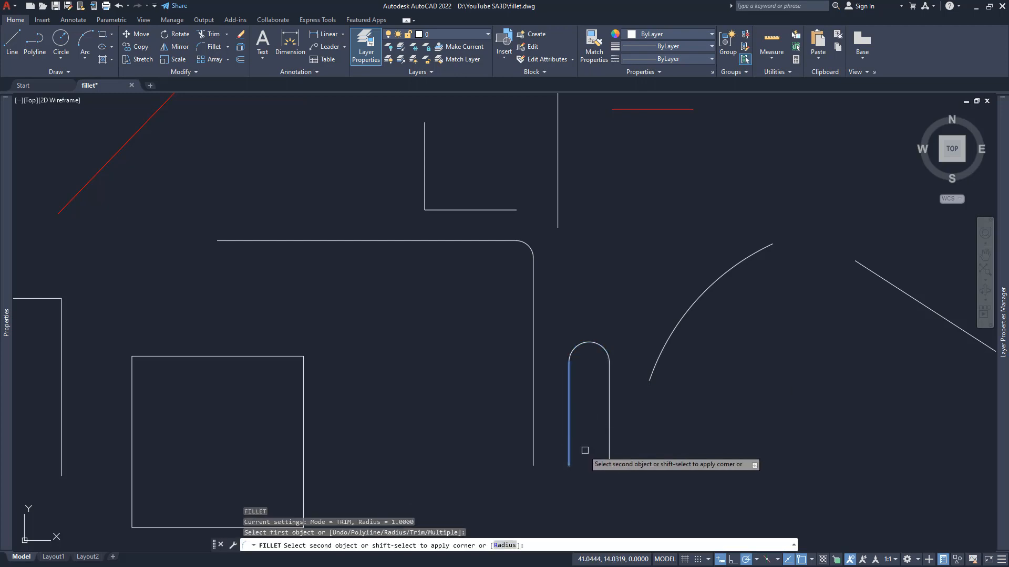
left_click(608, 451)
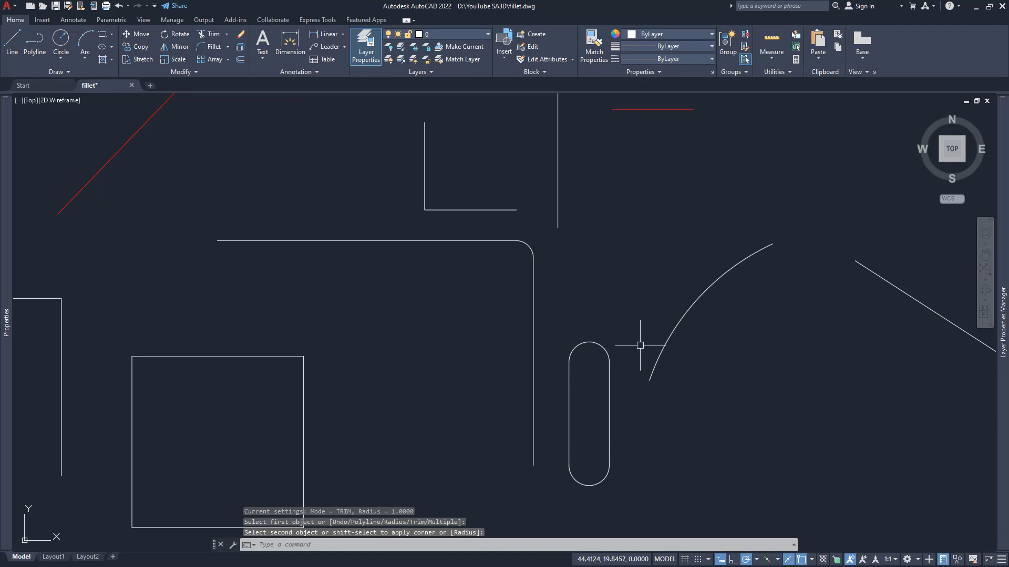
Step: Examine the square's object type and properties, leaving it deselected
middle_click_drag(442, 338, 516, 360)
scroll(516, 360, "down", 2)
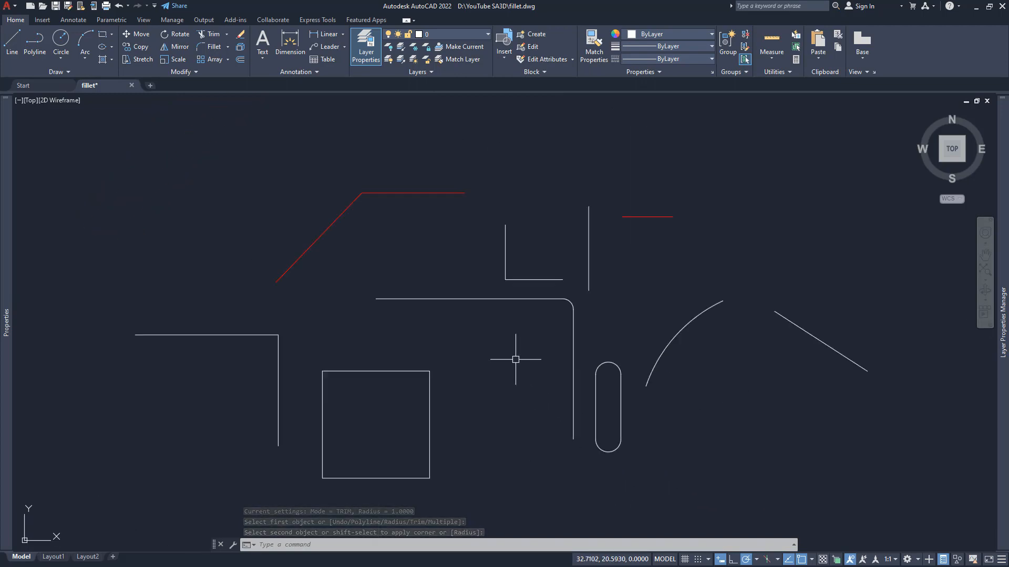
middle_click_drag(462, 423, 502, 405)
scroll(413, 438, "up", 2)
middle_click_drag(413, 439, 451, 388)
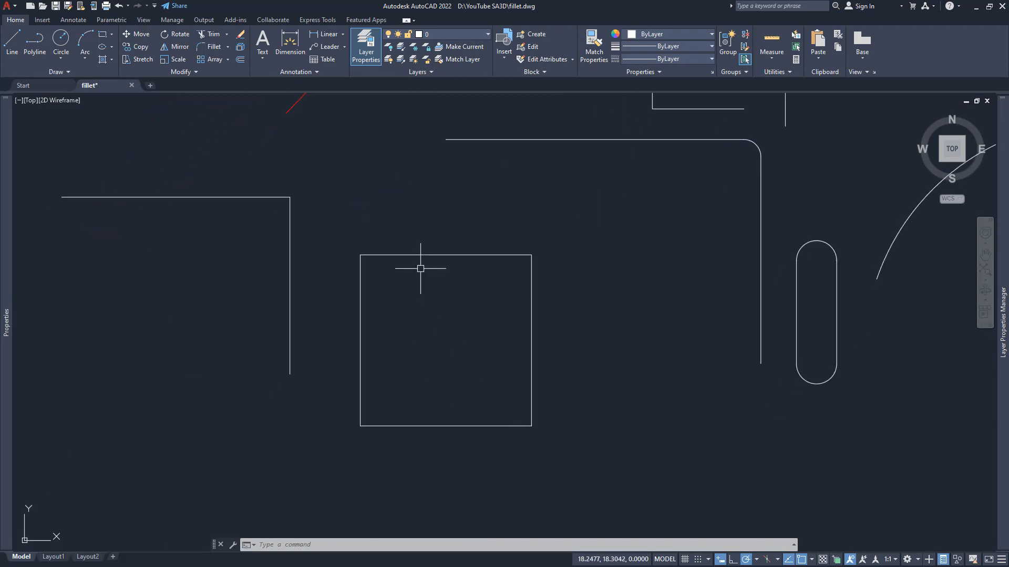
left_click(419, 254)
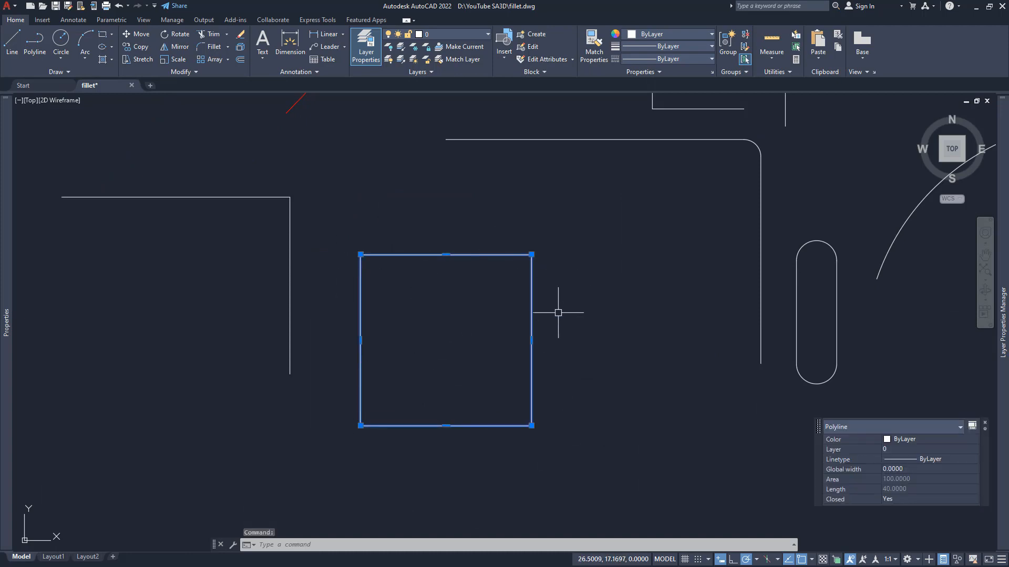
middle_click_drag(462, 336, 437, 348)
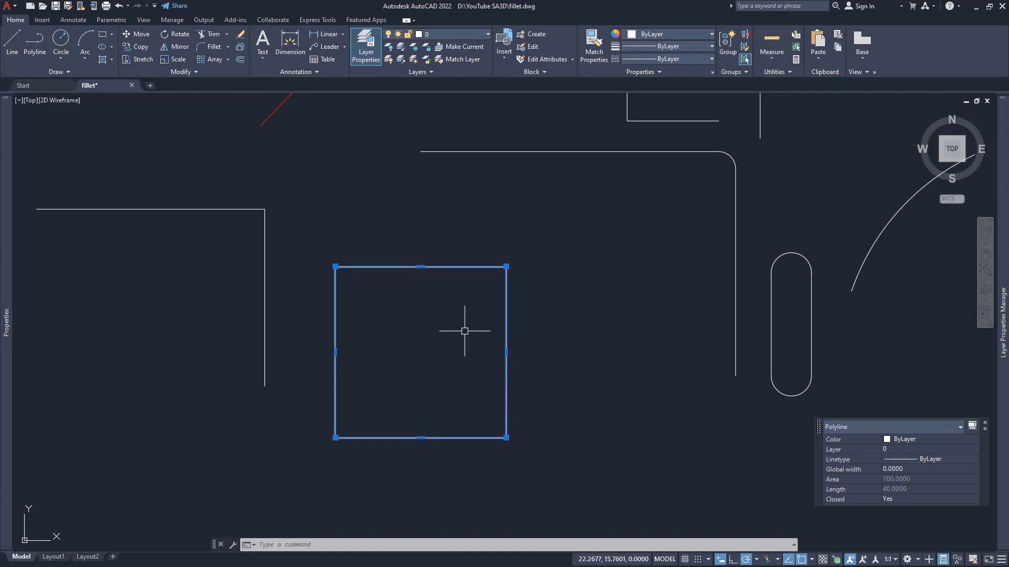
key("Escape")
key("Escape")
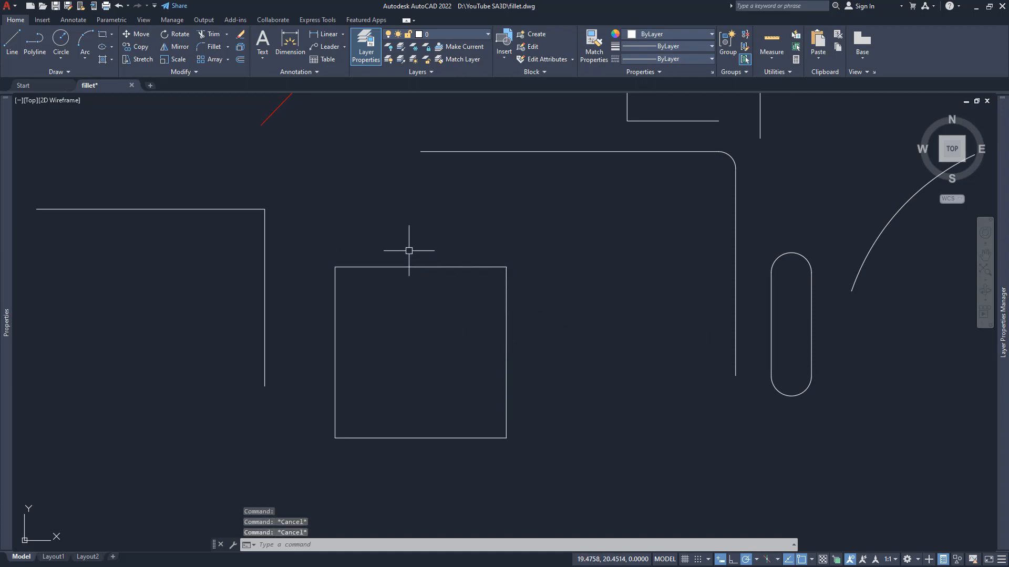
Step: Try a radius 1 fillet on the upper-right corner of the square polyline, and undo it
middle_click_drag(425, 344, 462, 323)
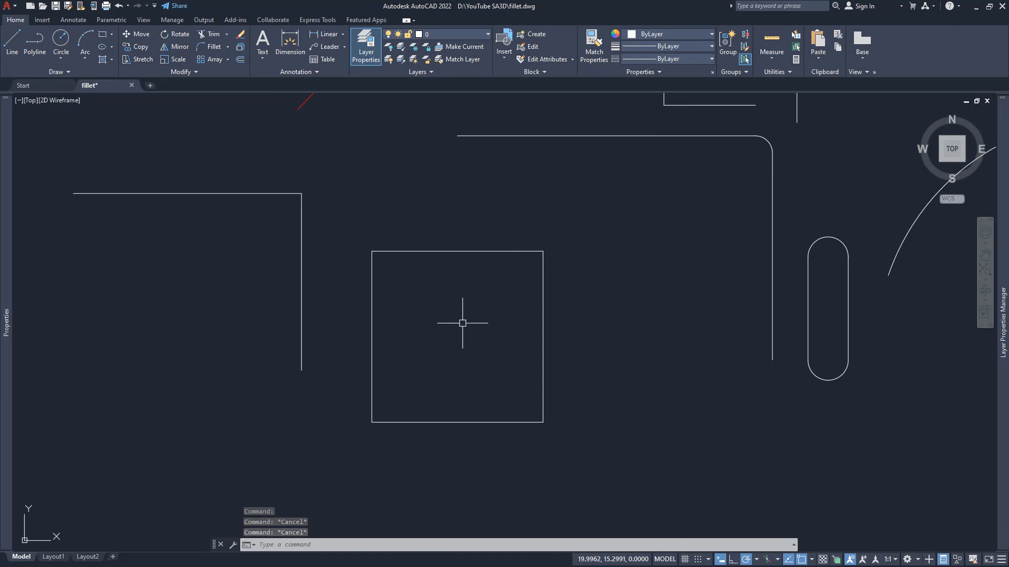
type("f")
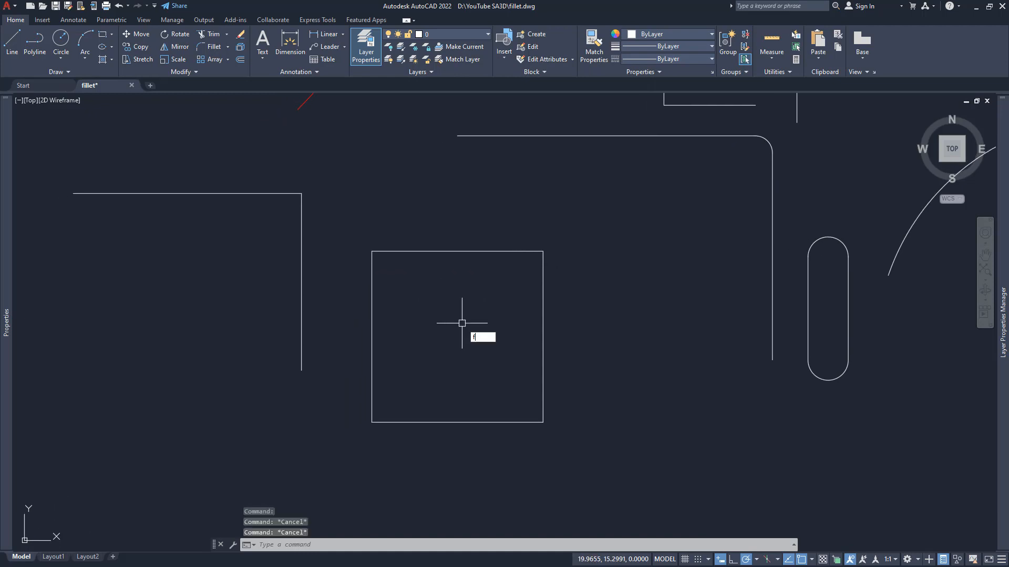
key("Return")
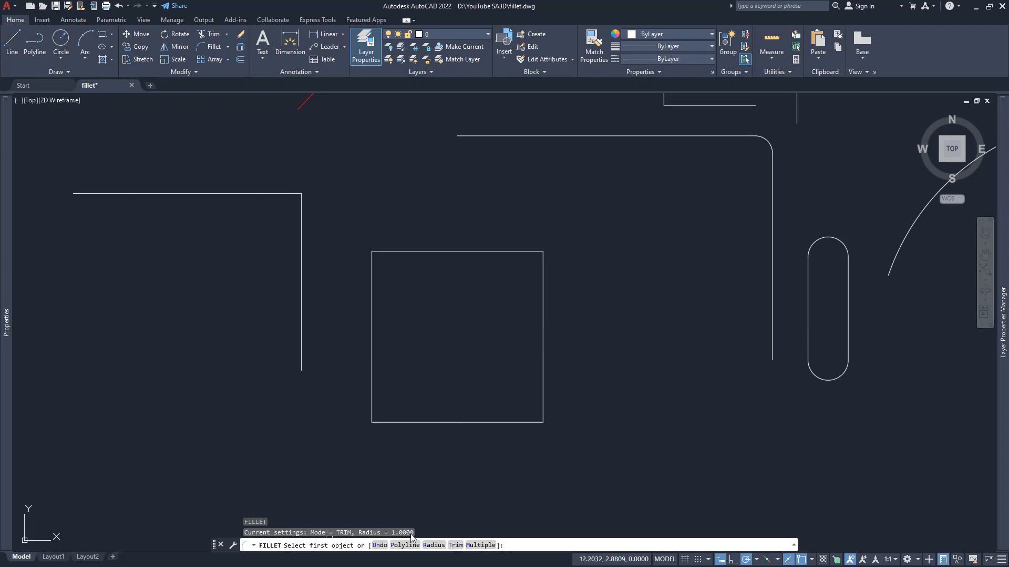
left_click(543, 263)
left_click(521, 252)
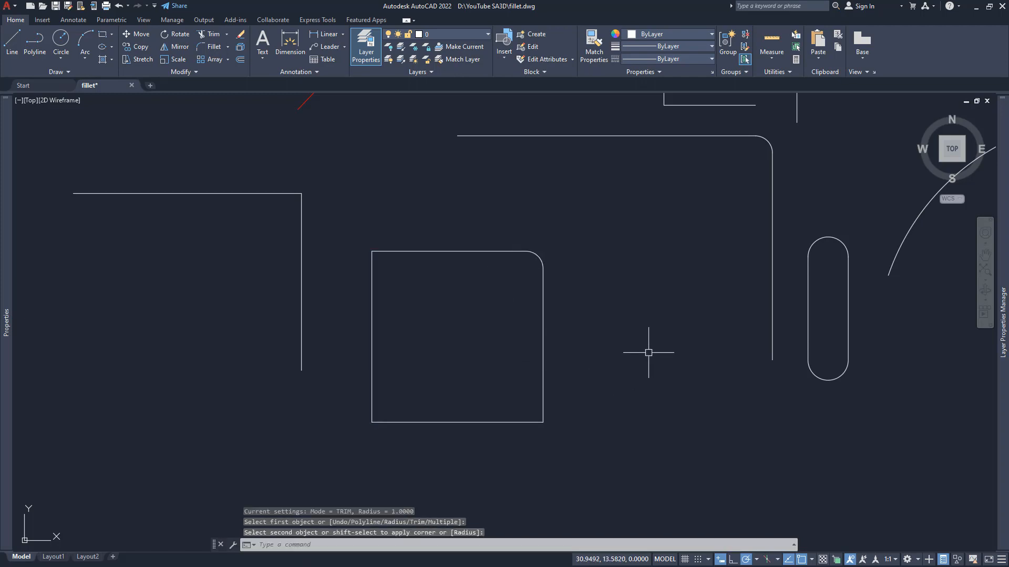
left_click(544, 282)
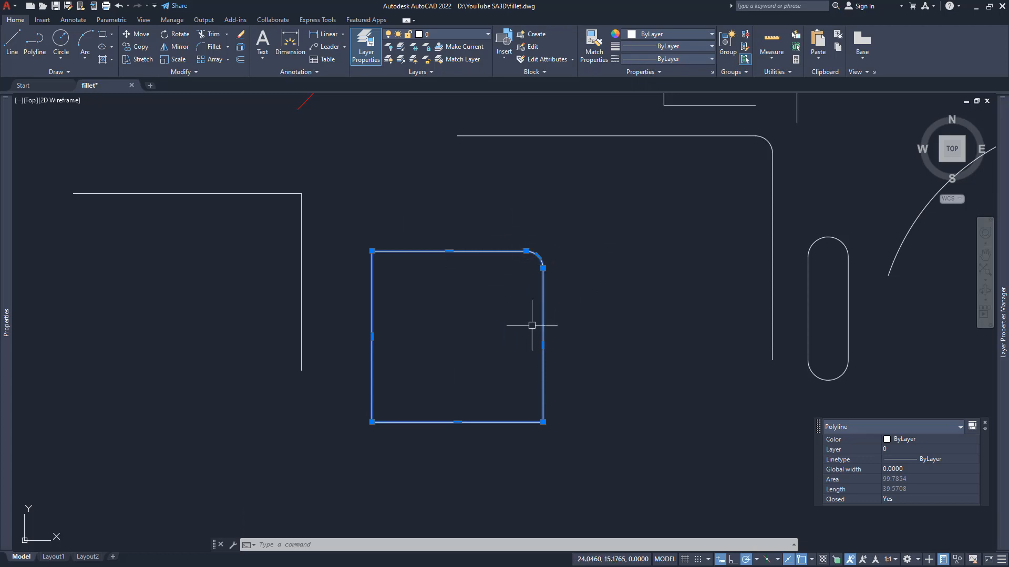
type("u")
key("Return")
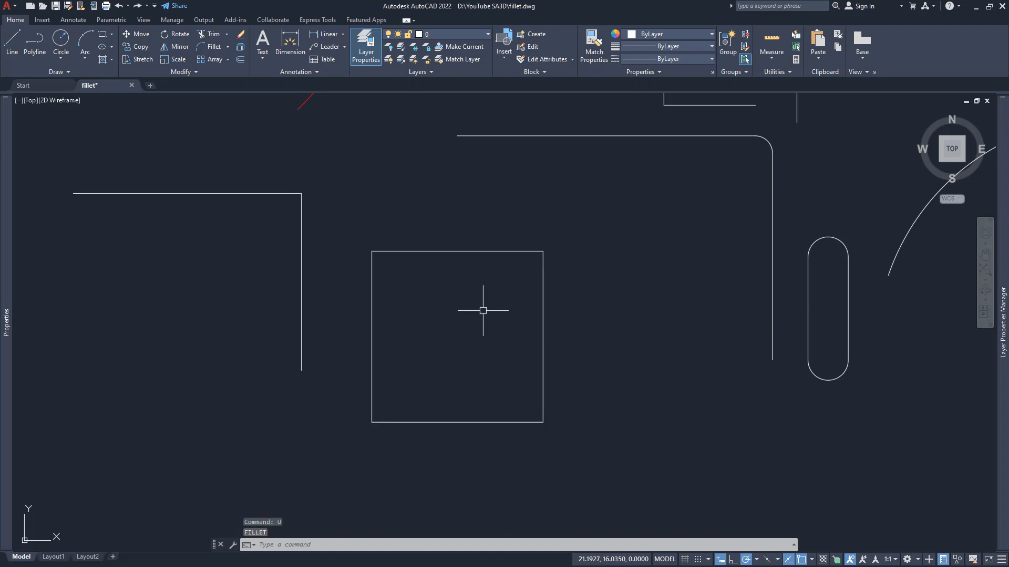
Step: Fillet all corners of the square polyline at once using the Fillet command's Polyline option with radius 1
type("f")
key("Return")
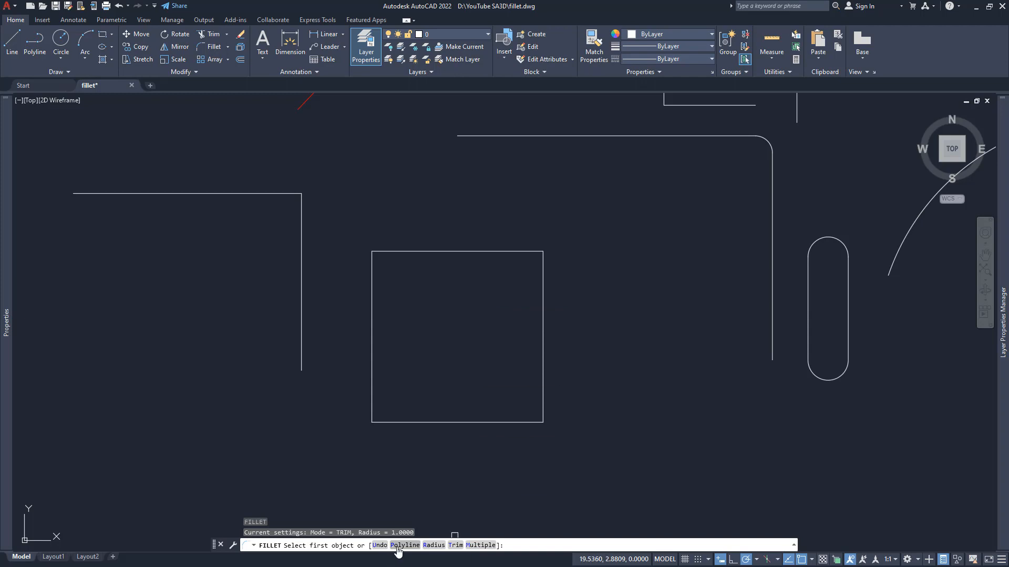
type("p")
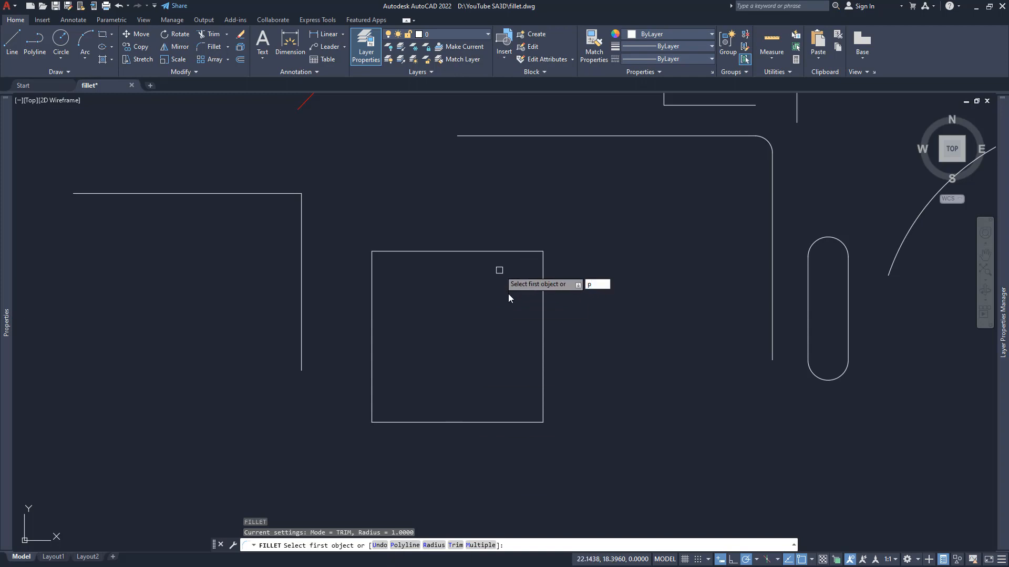
key("Return")
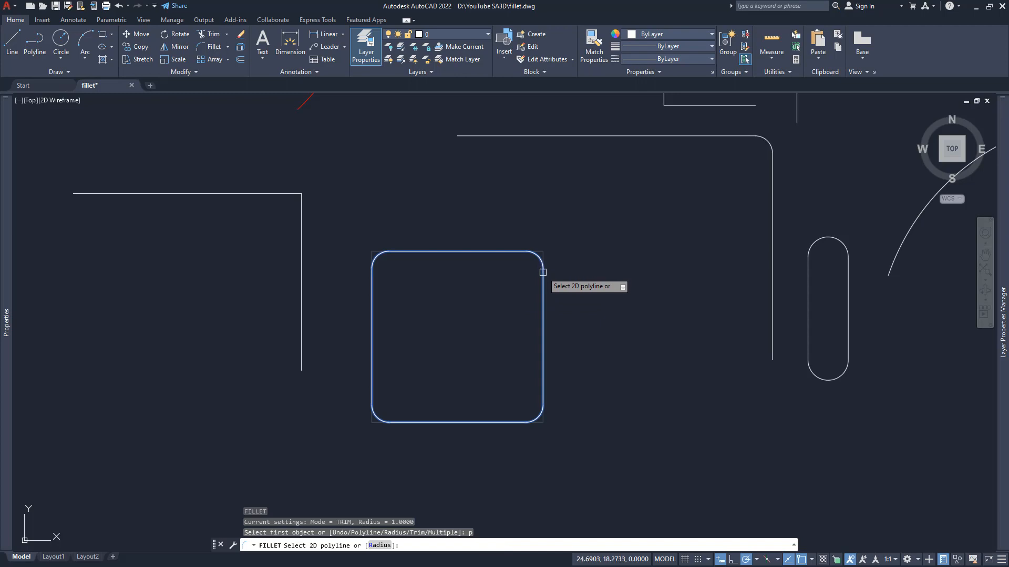
left_click(543, 272)
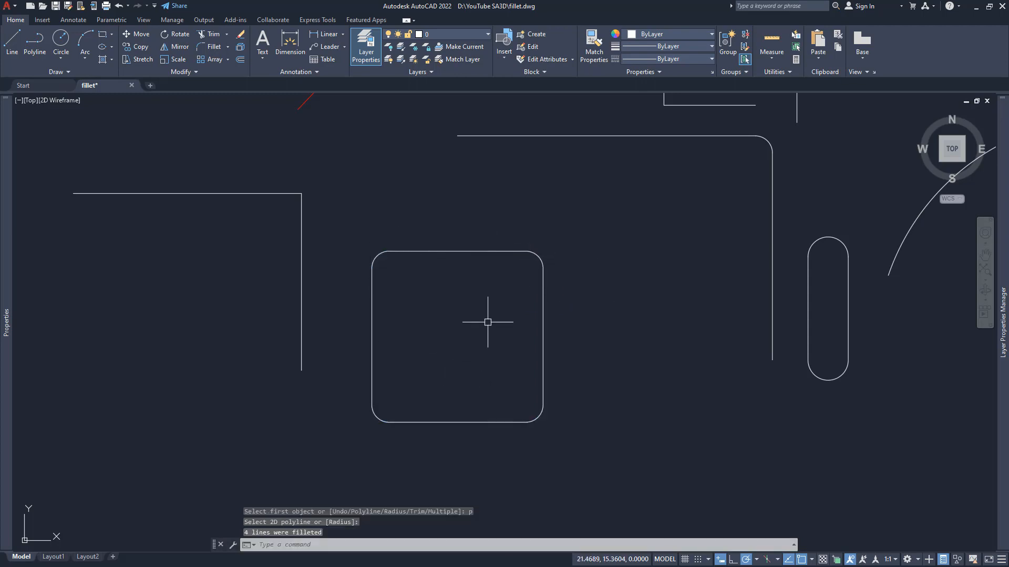
Step: Draw a seven-sided polygon inscribed in a circle, below and to the right of the rounded square, with one vertex pointing straight up
scroll(491, 310, "down", 3)
middle_click_drag(462, 305, 378, 303)
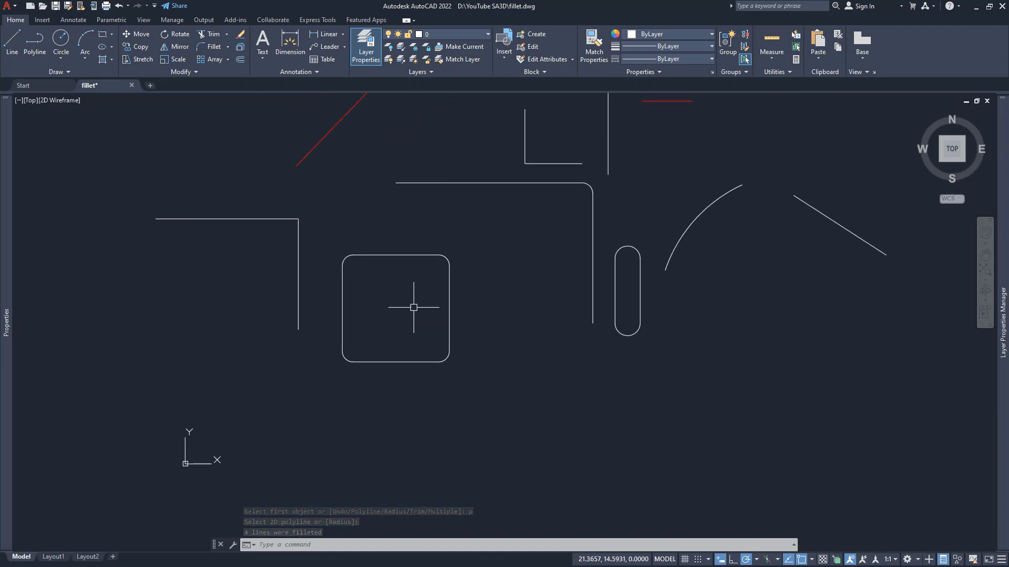
type("pol")
key("Return")
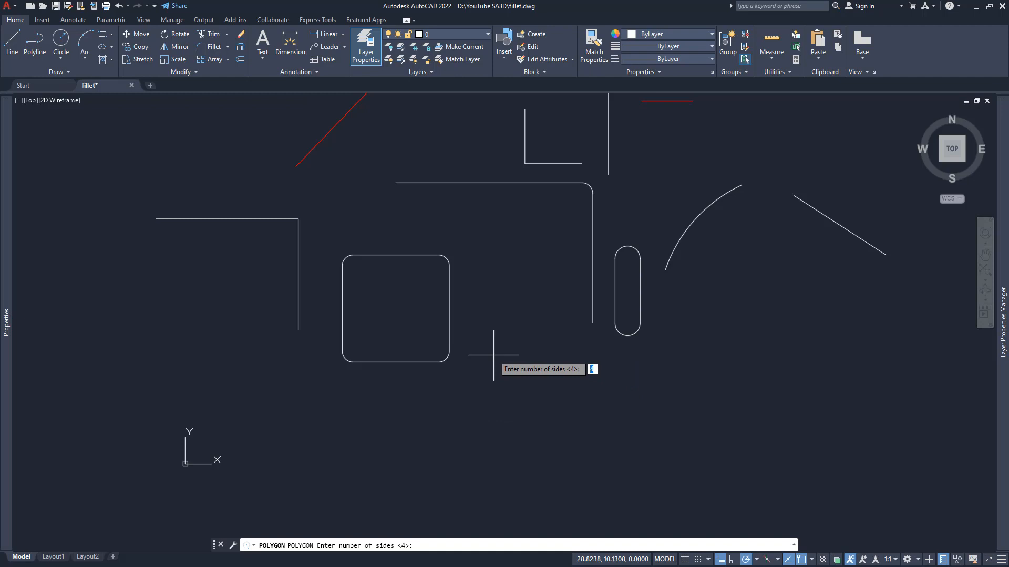
type("7")
key("Return")
left_click(523, 377)
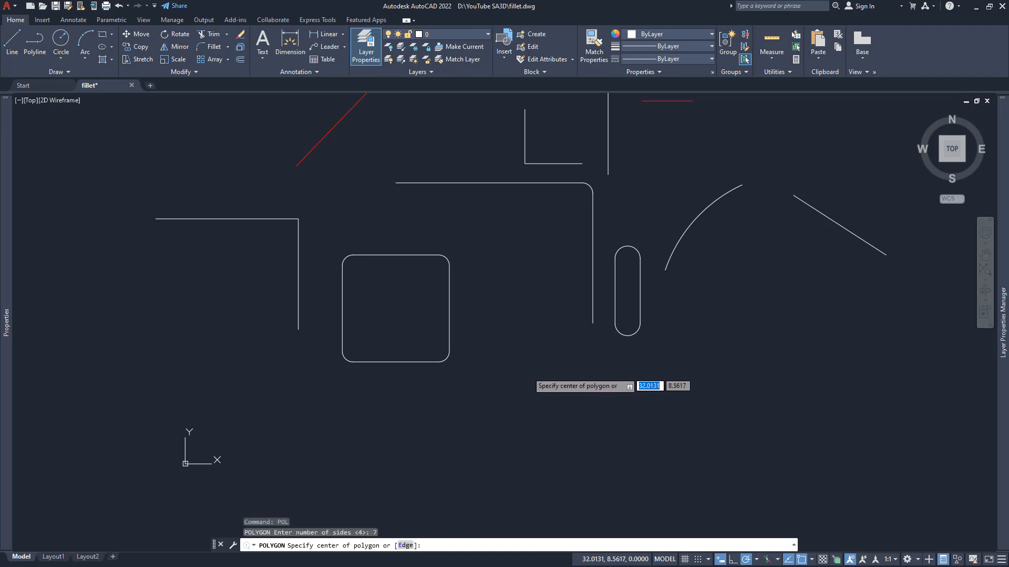
key("Return")
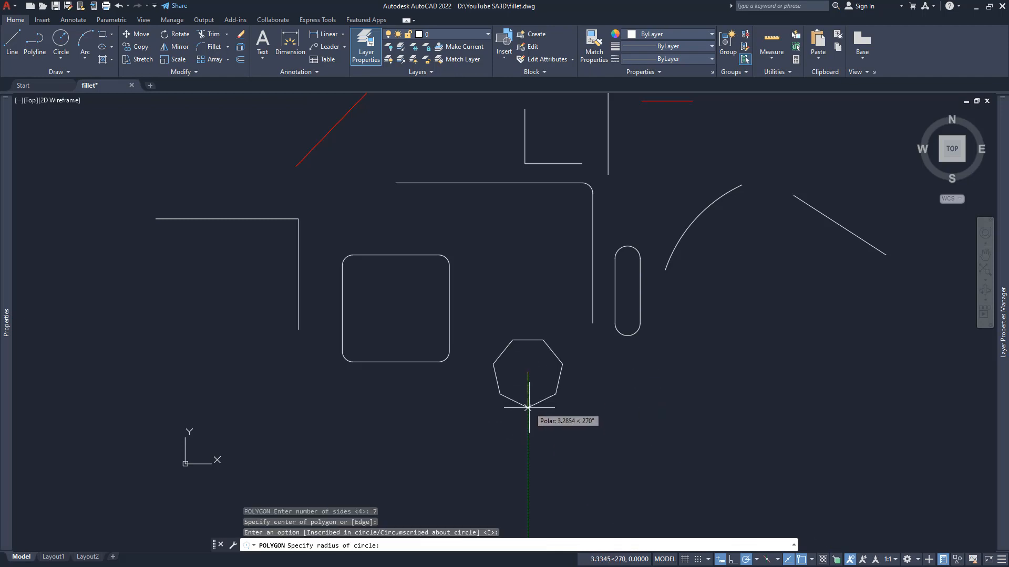
left_click(527, 311)
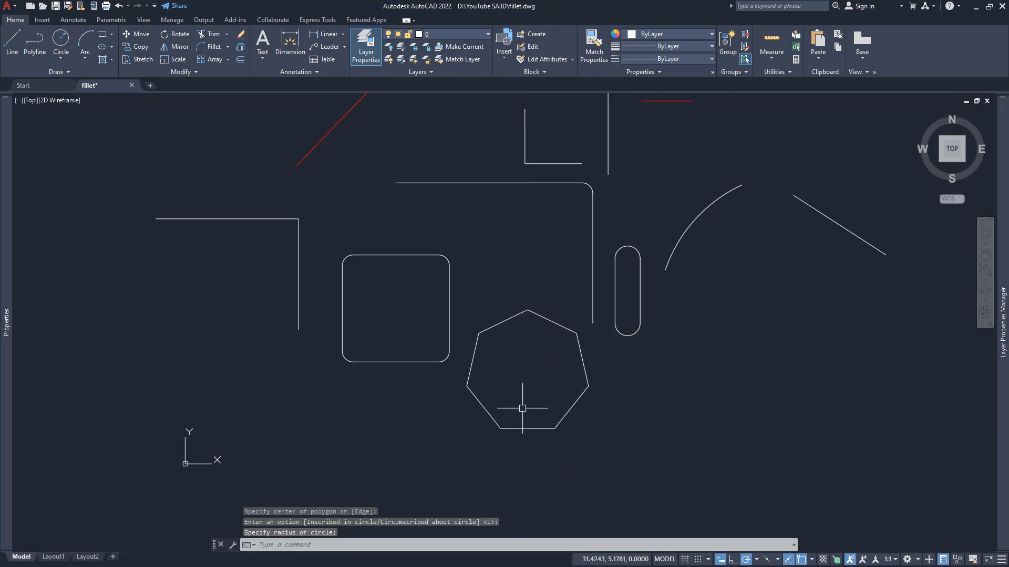
Step: Fillet all corners of the heptagon with the Polyline option at radius 1, and inspect its rounded corners
key("Return")
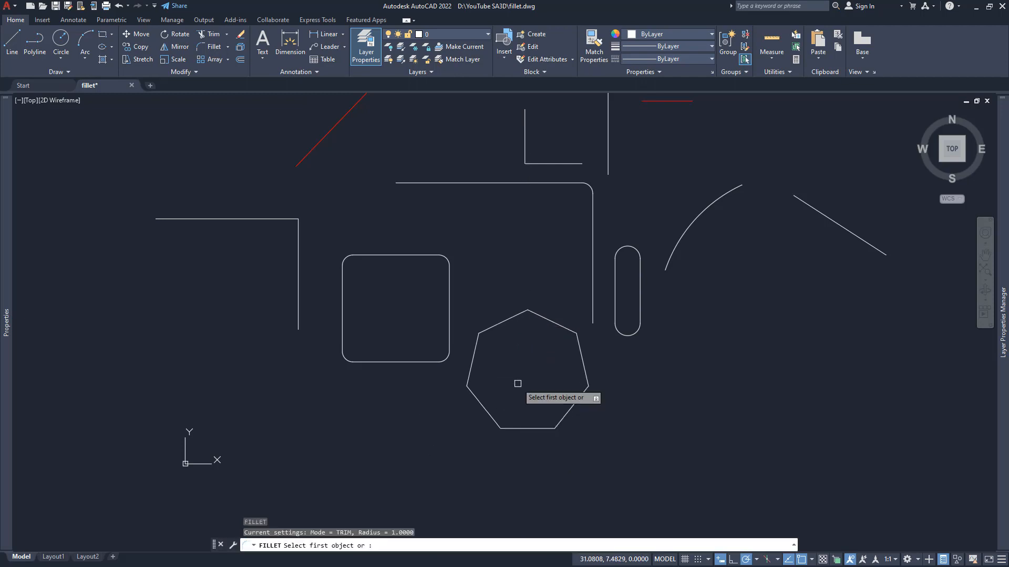
key("Return")
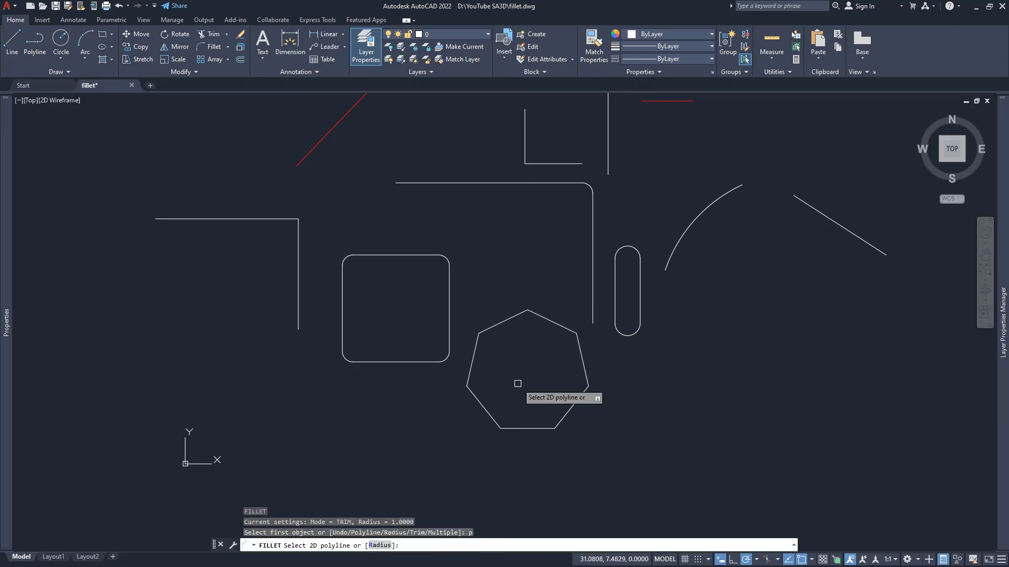
left_click(545, 316)
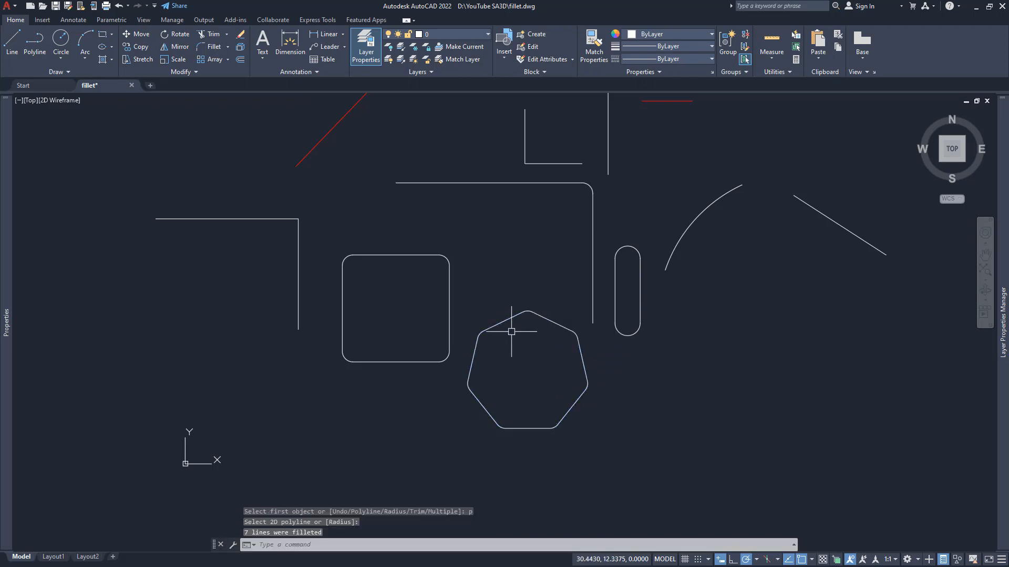
scroll(512, 331, "up", 4)
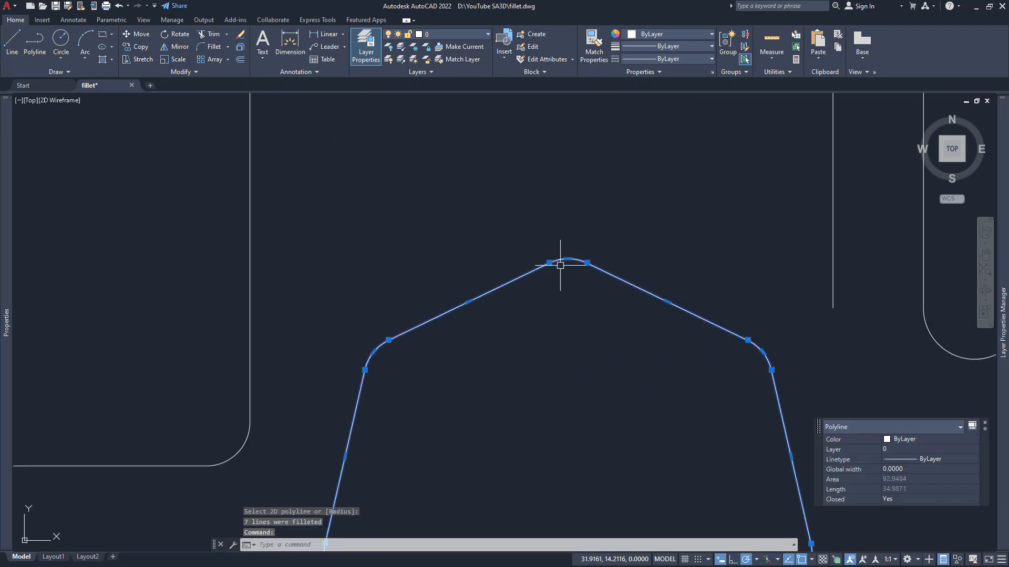
middle_click_drag(407, 414, 415, 342)
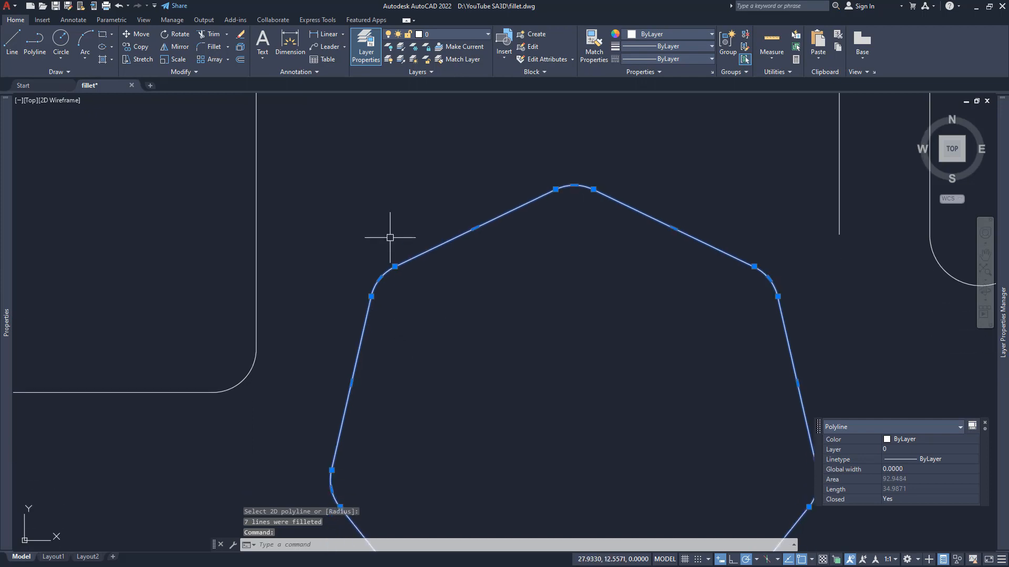
scroll(411, 320, "down", 1)
mouse_move(478, 419)
middle_mouse_down()
mouse_move(462, 354)
mouse_move(446, 395)
middle_mouse_up()
key("Escape")
key("Escape")
scroll(450, 377, "down", 3)
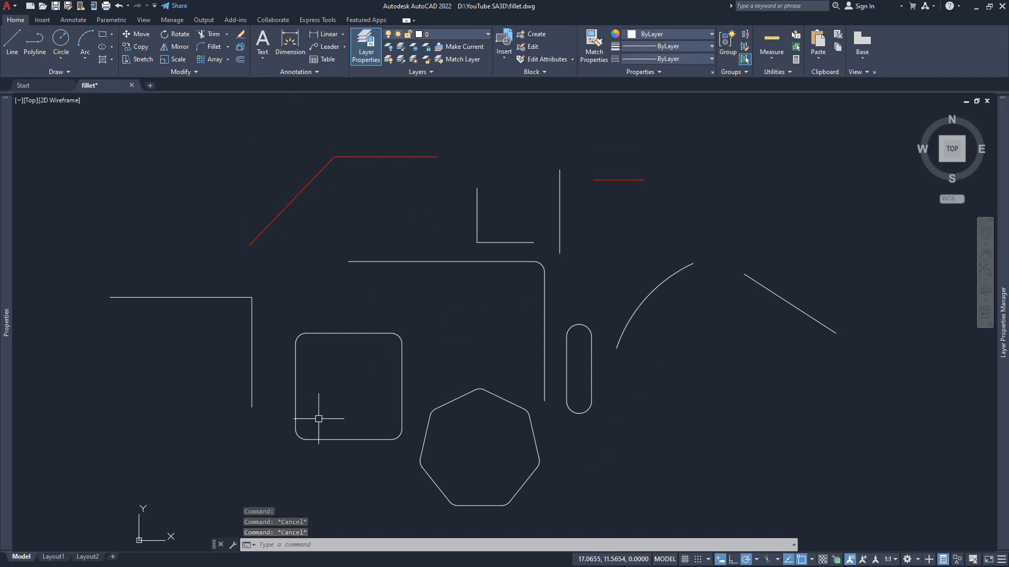
Step: Set the fillet radius to 0 and join the short horizontal line to the separate vertical line on its right in a sharp corner
middle_click_drag(235, 408, 345, 396)
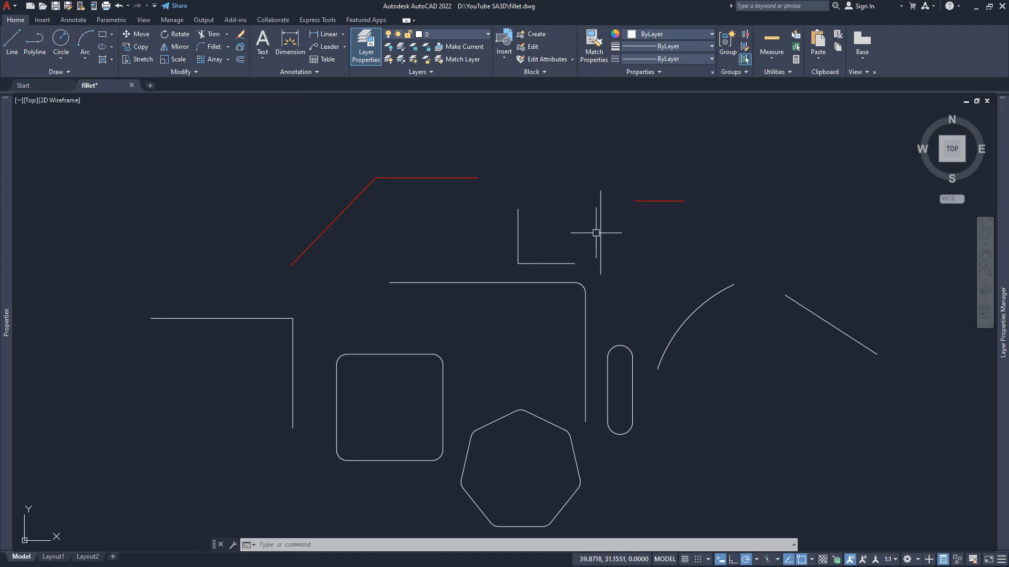
scroll(590, 279, "up", 4)
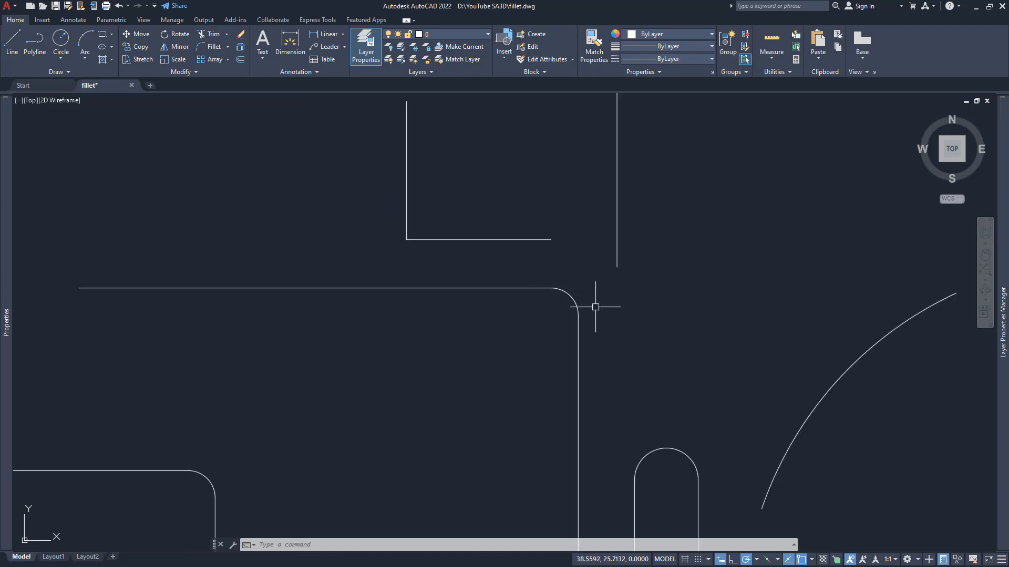
scroll(493, 358, "down", 5)
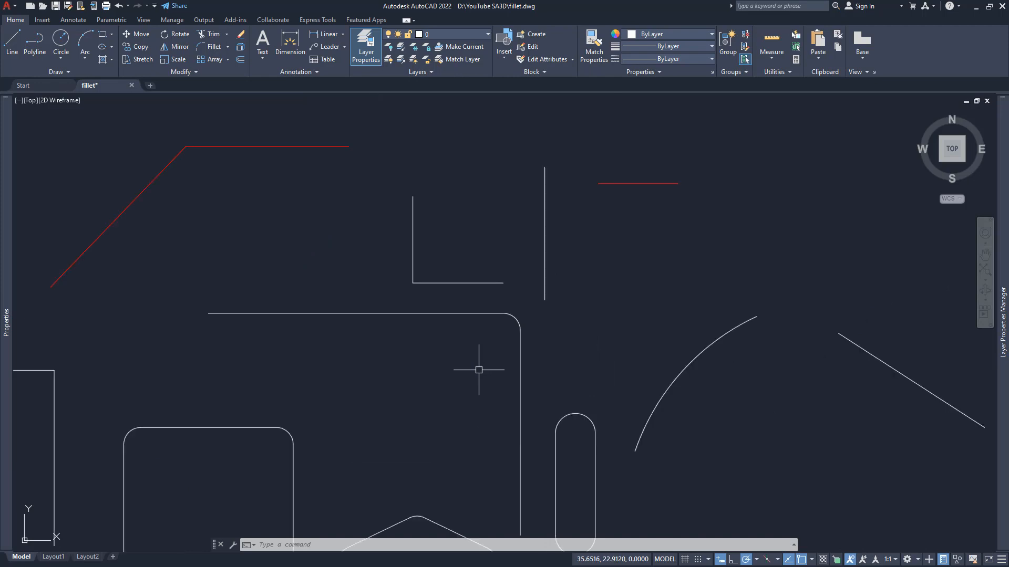
middle_click_drag(479, 370, 470, 405)
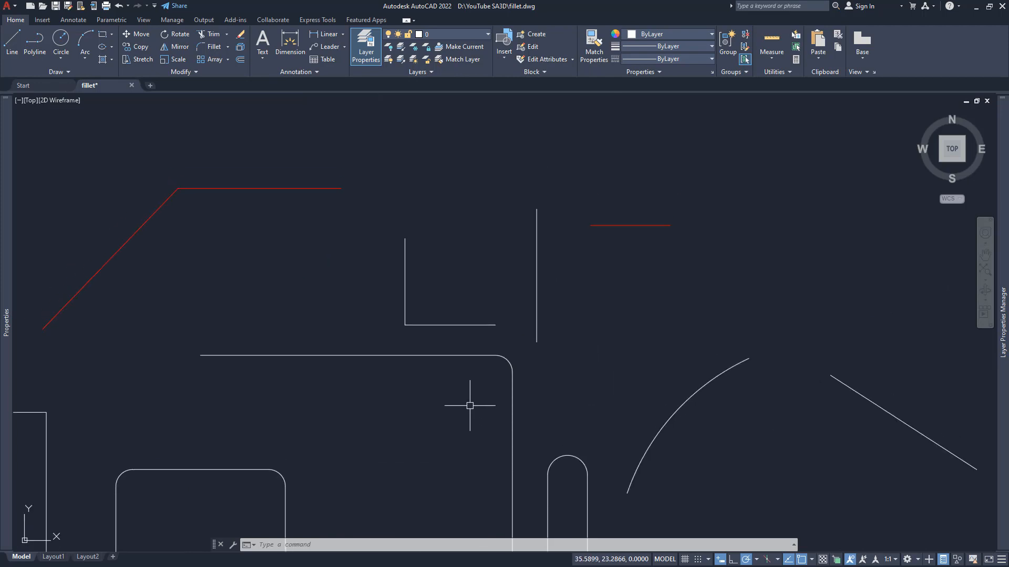
type("f")
key("Return")
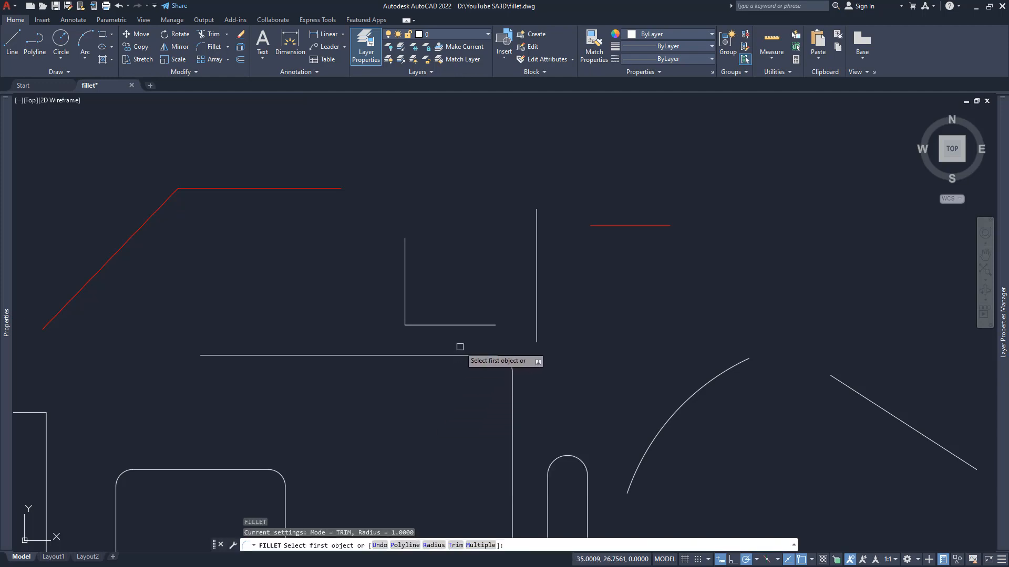
key("Return")
type("0")
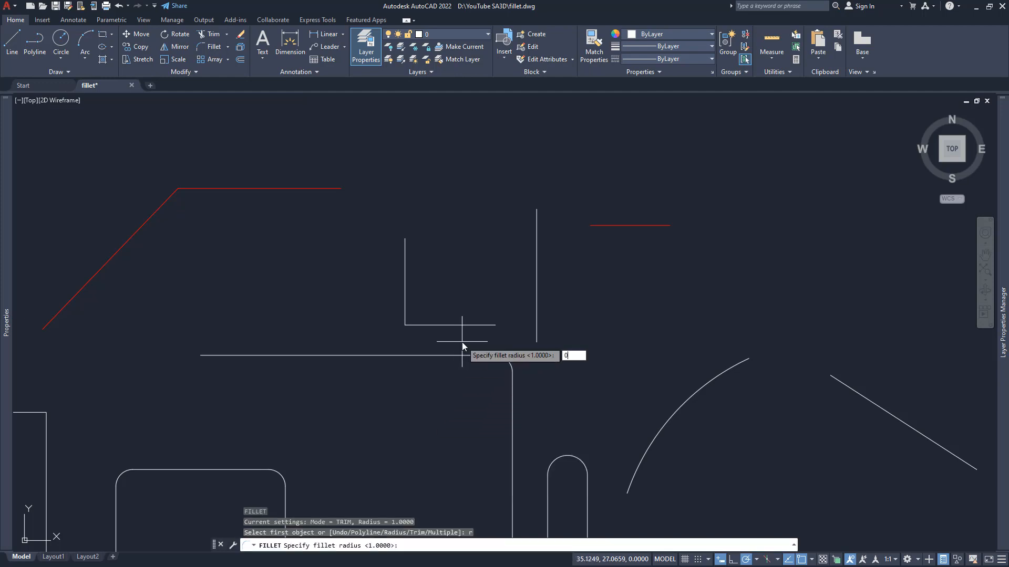
key("Return")
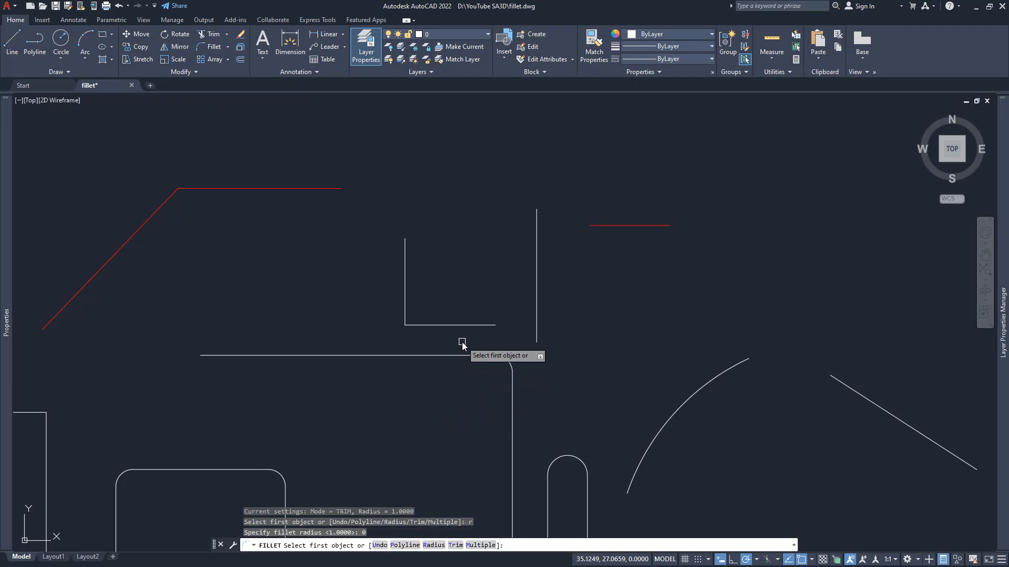
left_click(490, 325)
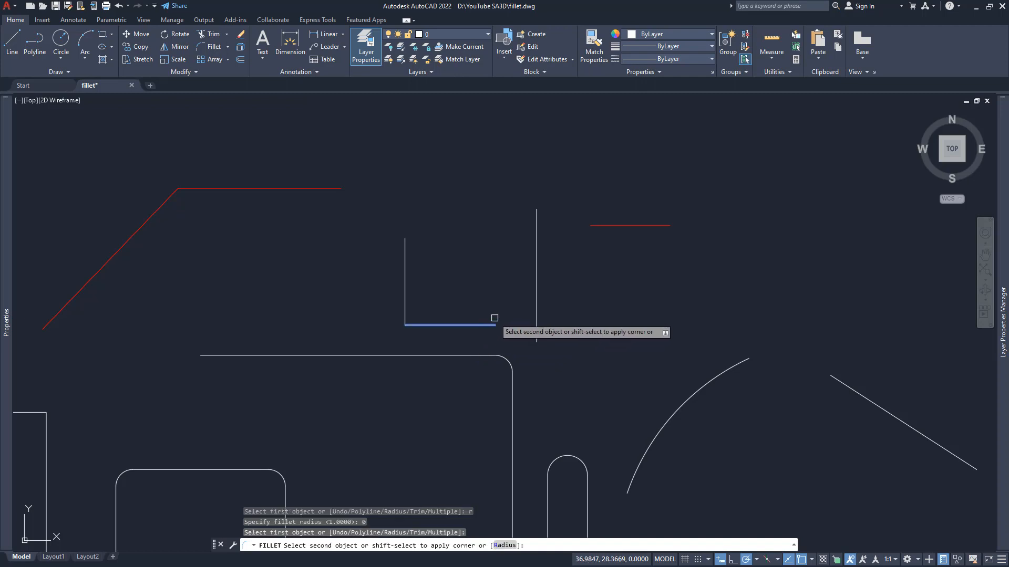
left_click(536, 288)
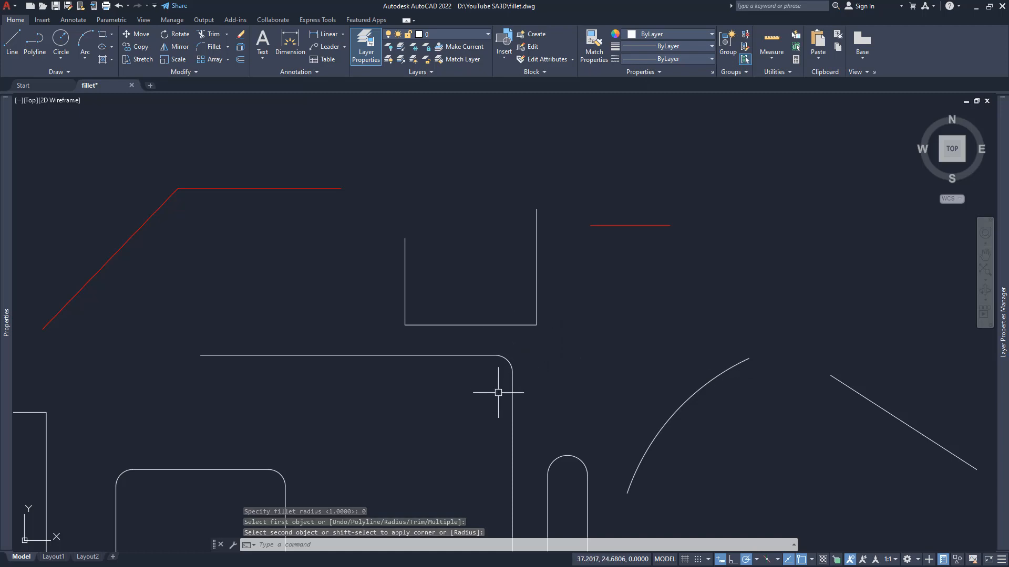
Step: Examine the object types of the curve and the slanted line beside the slot, leaving both deselected
middle_click_drag(392, 453, 493, 364)
mouse_move(355, 426)
middle_mouse_down()
mouse_move(484, 362)
mouse_move(128, 388)
middle_mouse_up()
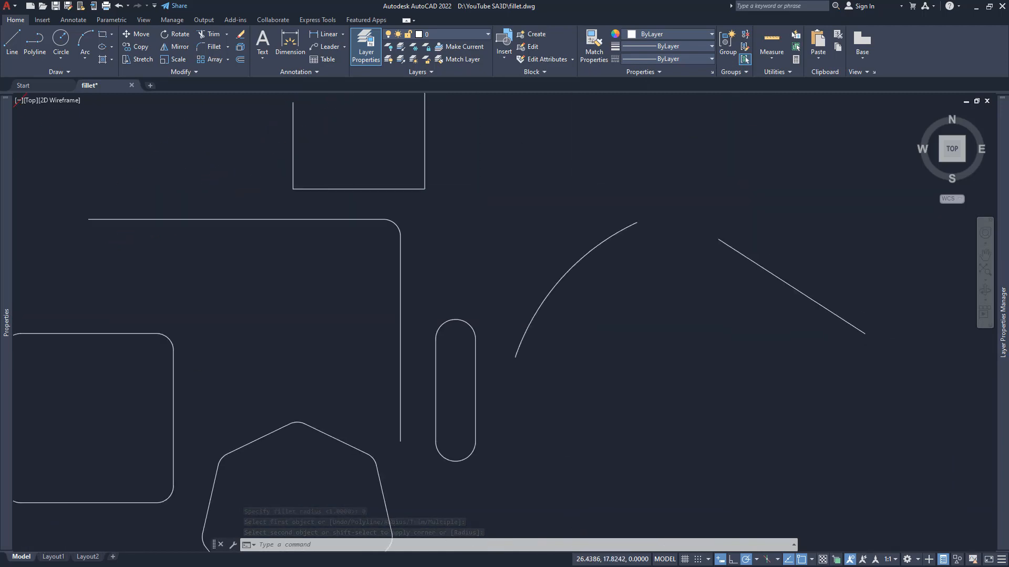
middle_click_drag(712, 333, 664, 351)
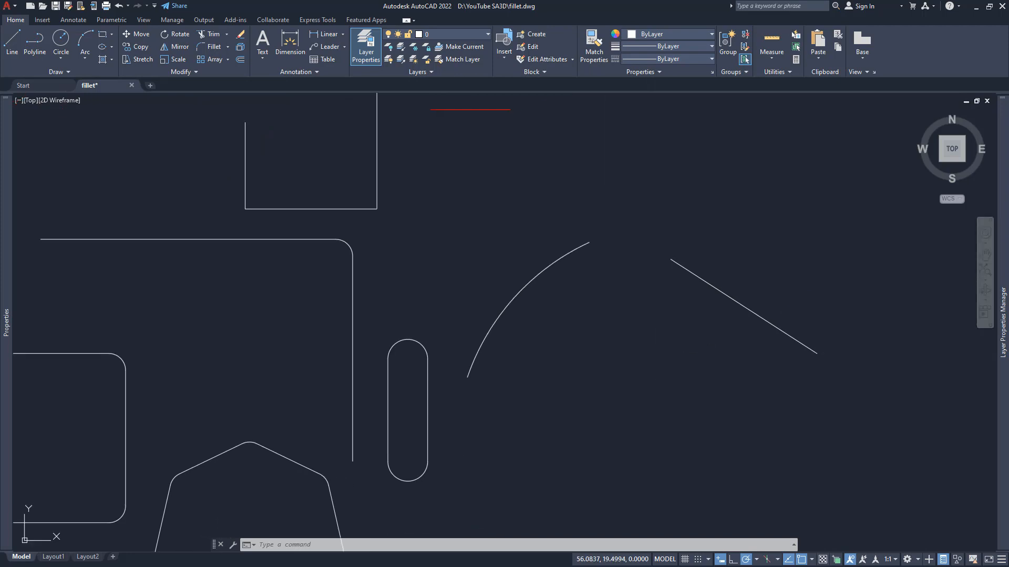
left_click(564, 257)
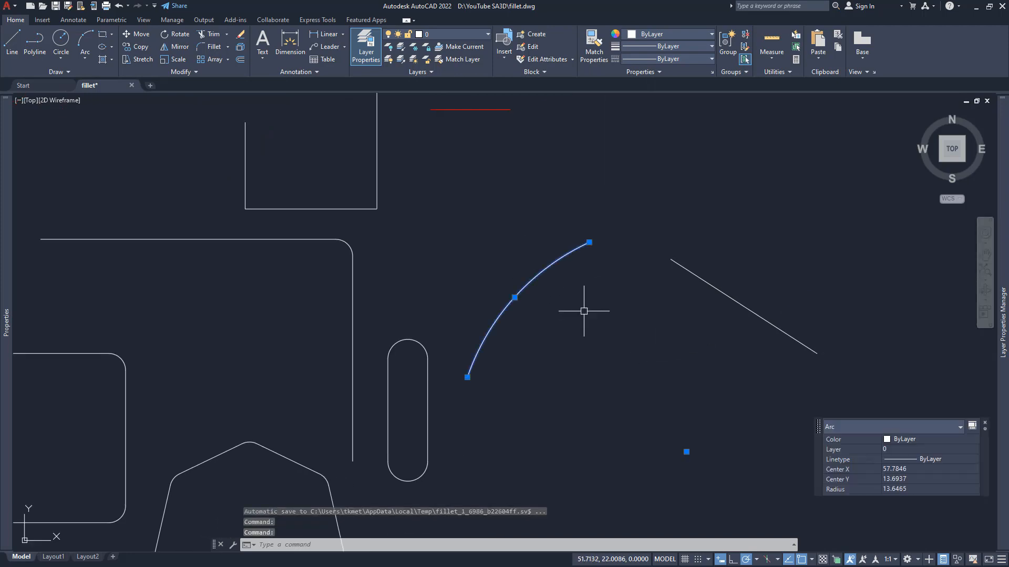
key("Escape")
left_click(725, 294)
key("Escape")
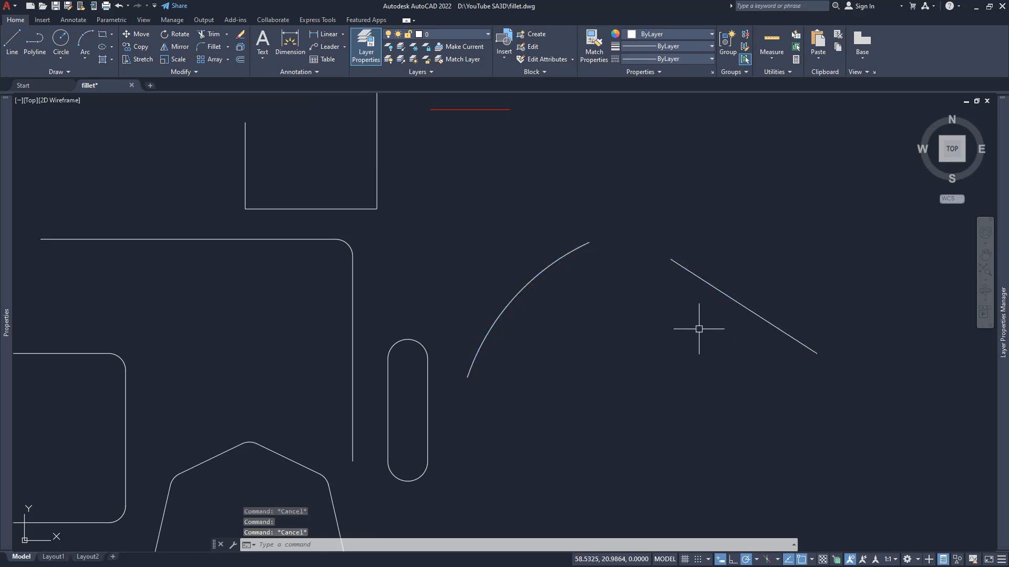
Step: Try a radius 0 fillet between the slanted line and the upper end of the arc, and undo it
key("Return")
left_click(680, 265)
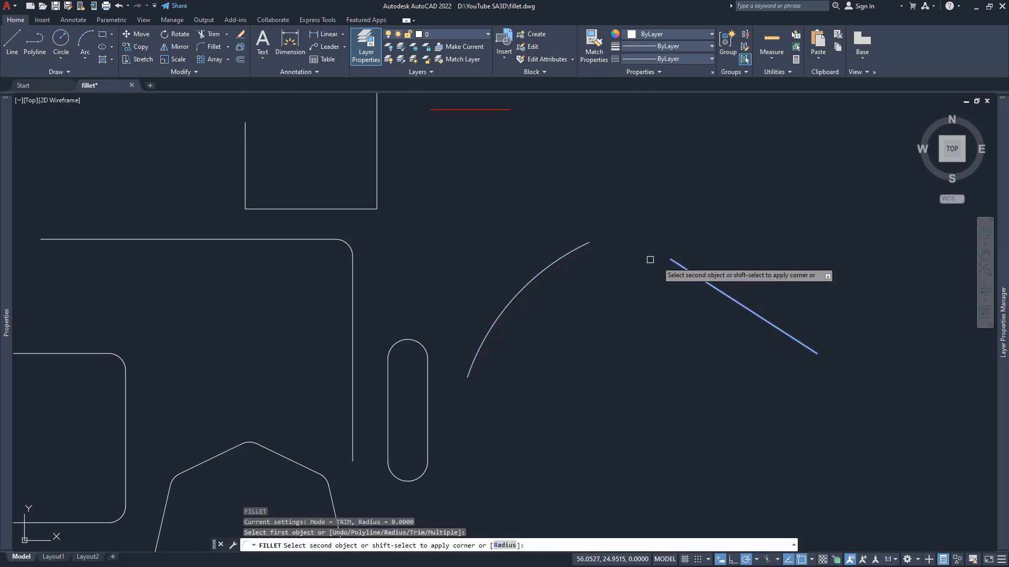
left_click(580, 249)
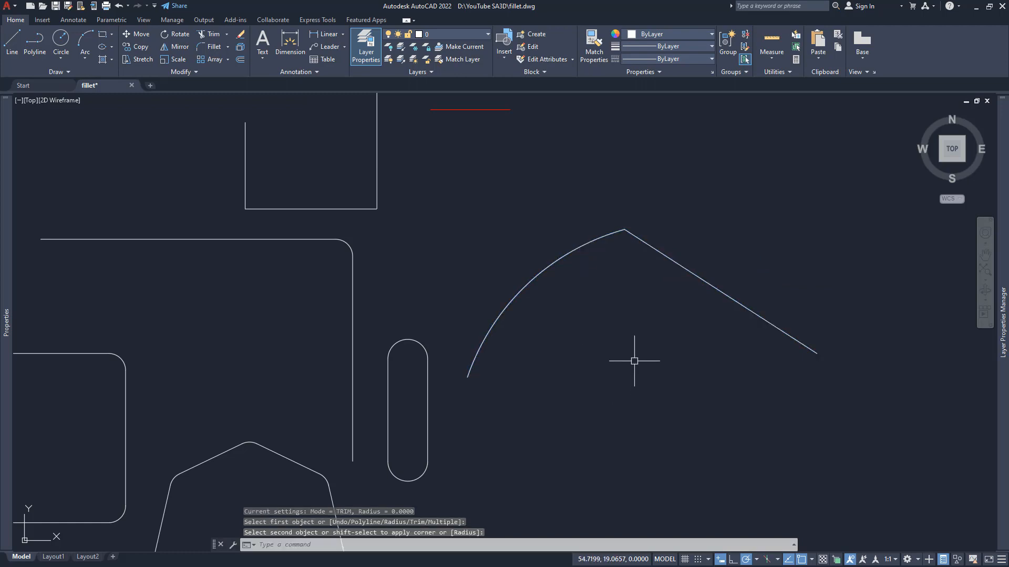
middle_click_drag(607, 351, 627, 352)
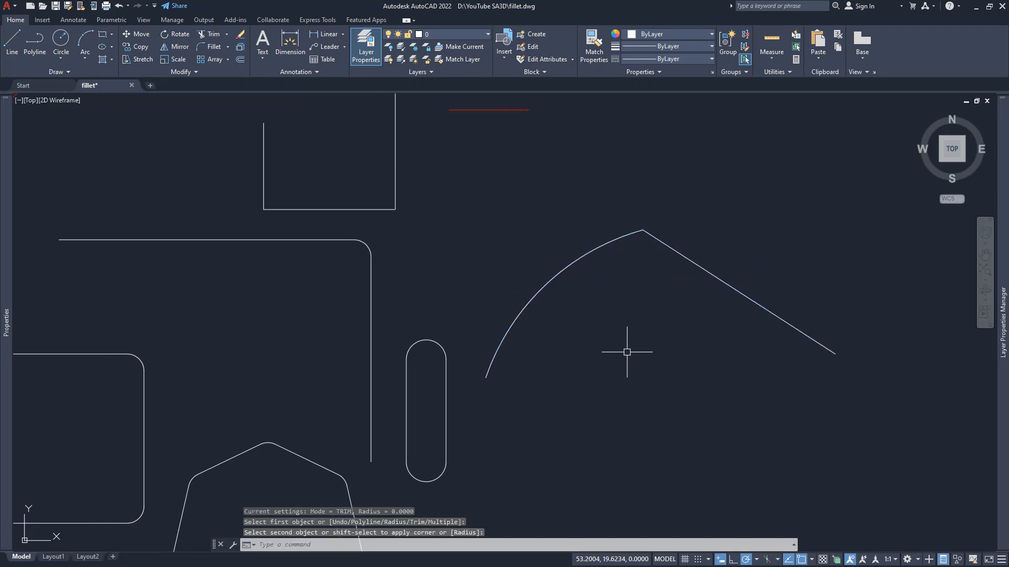
type("u")
key("Return")
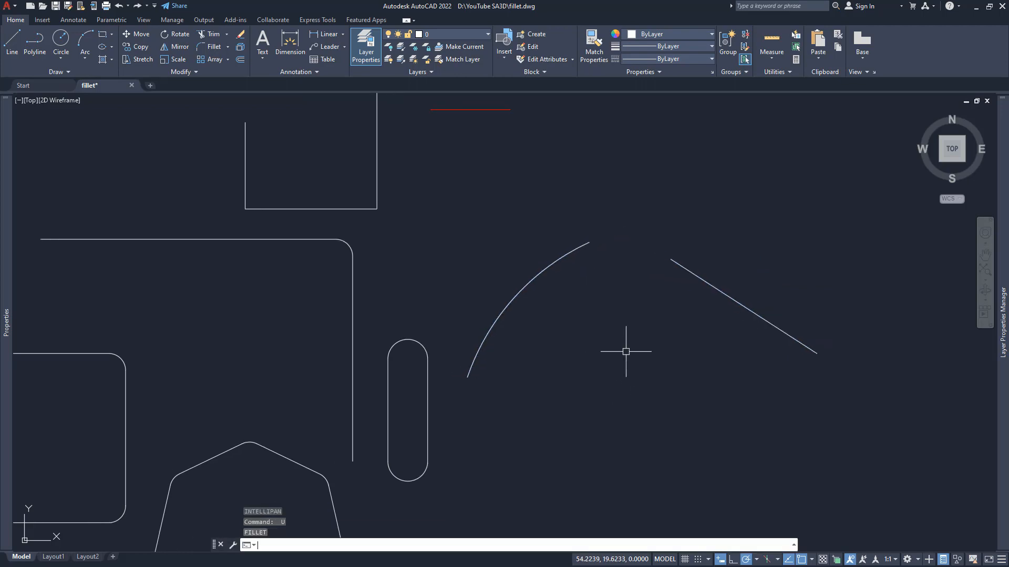
Step: Set the fillet radius to 5, but join the slanted line and the arc's upper end in a sharp corner with the zero-radius override
type("f")
key("Return")
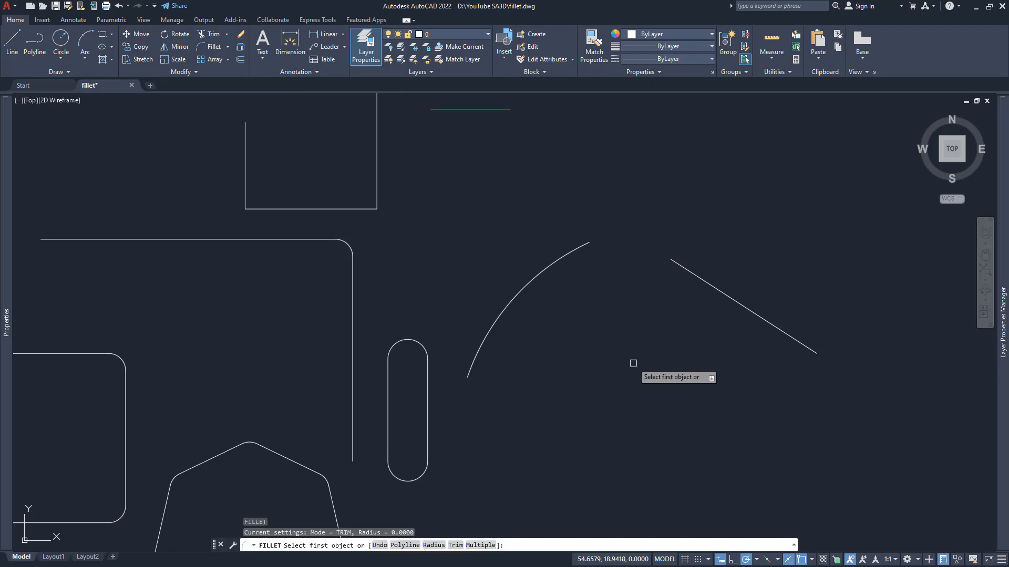
key("Return")
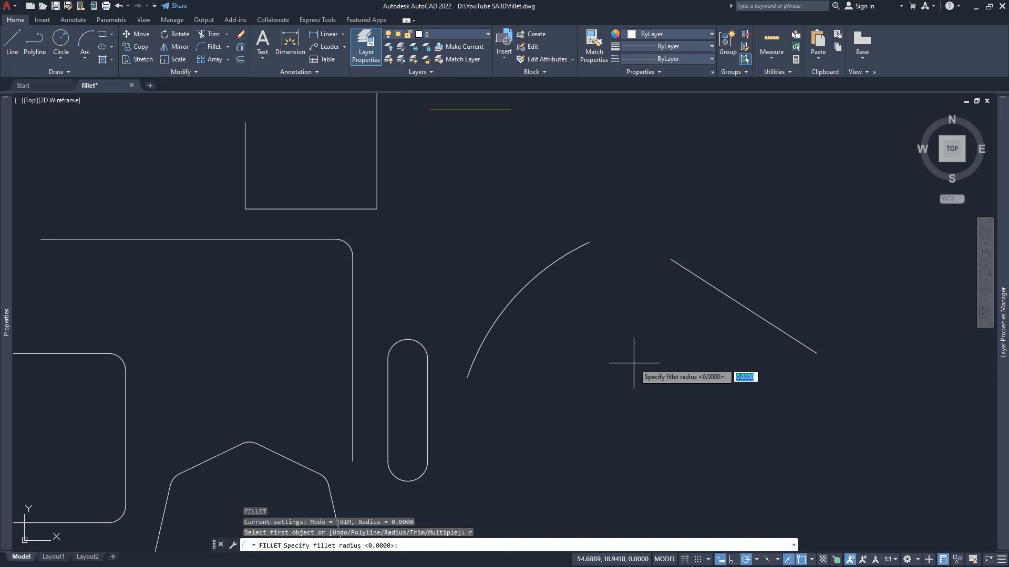
type("5")
key("Return")
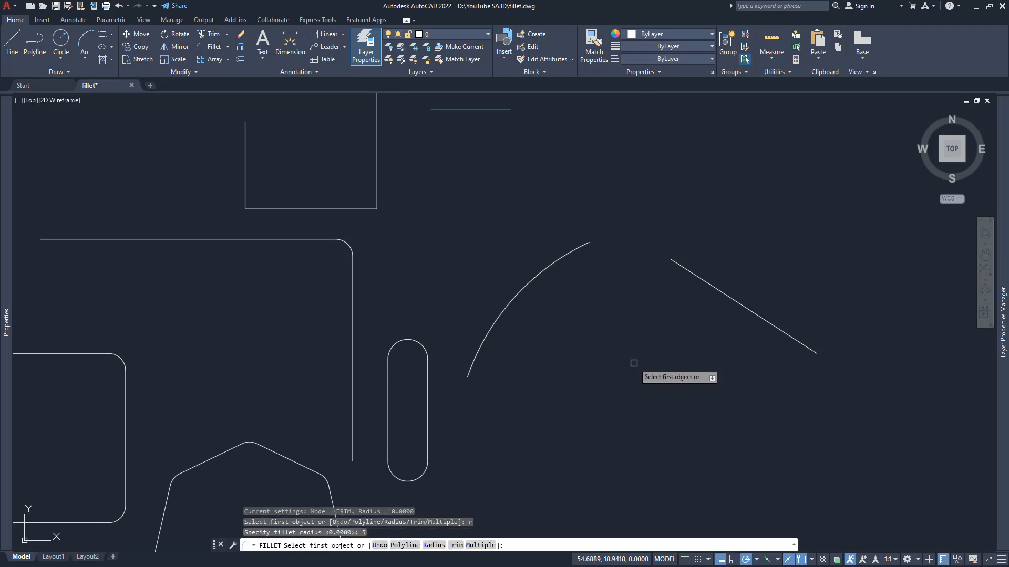
left_click(687, 269)
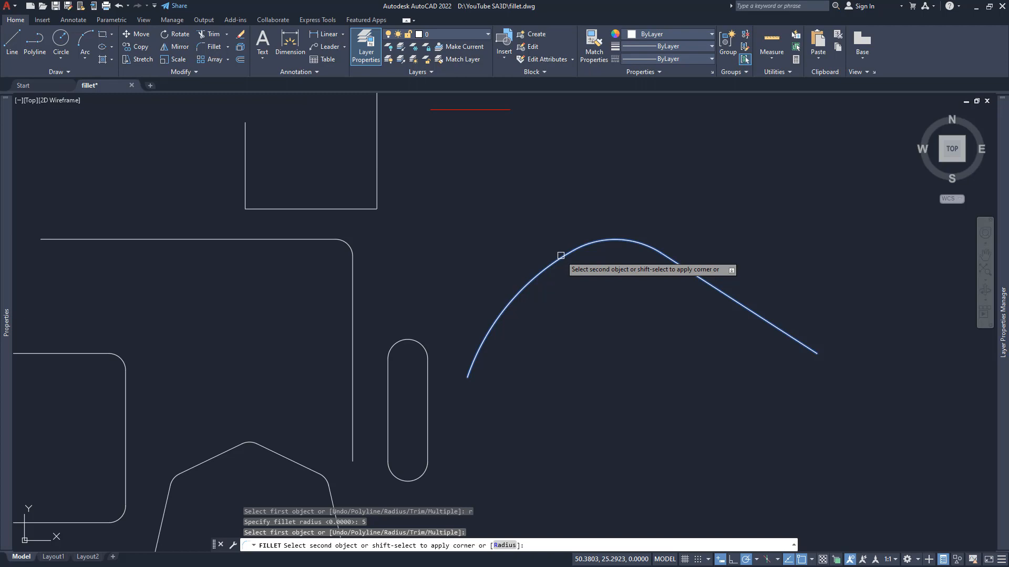
key("shift")
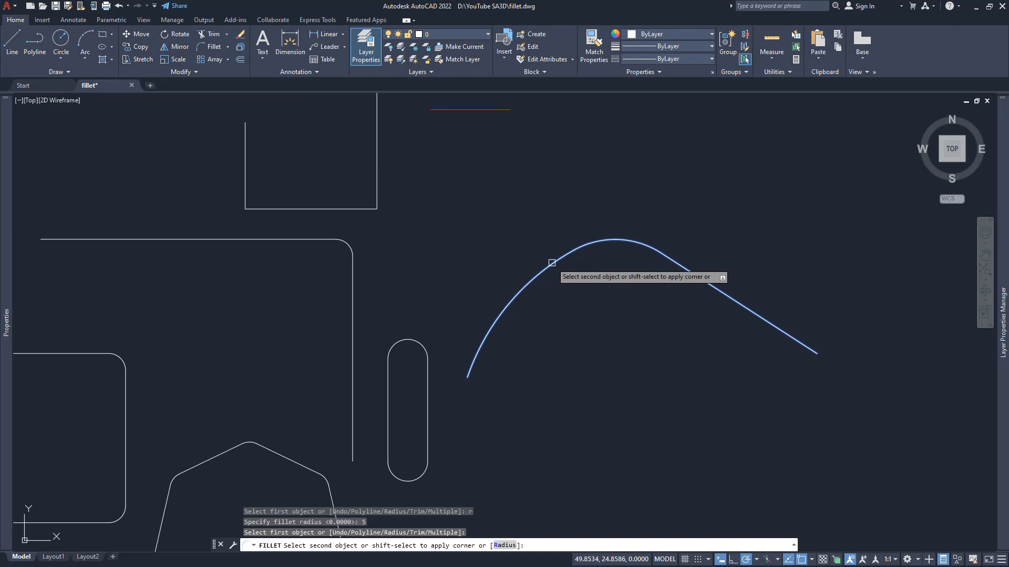
key("shift")
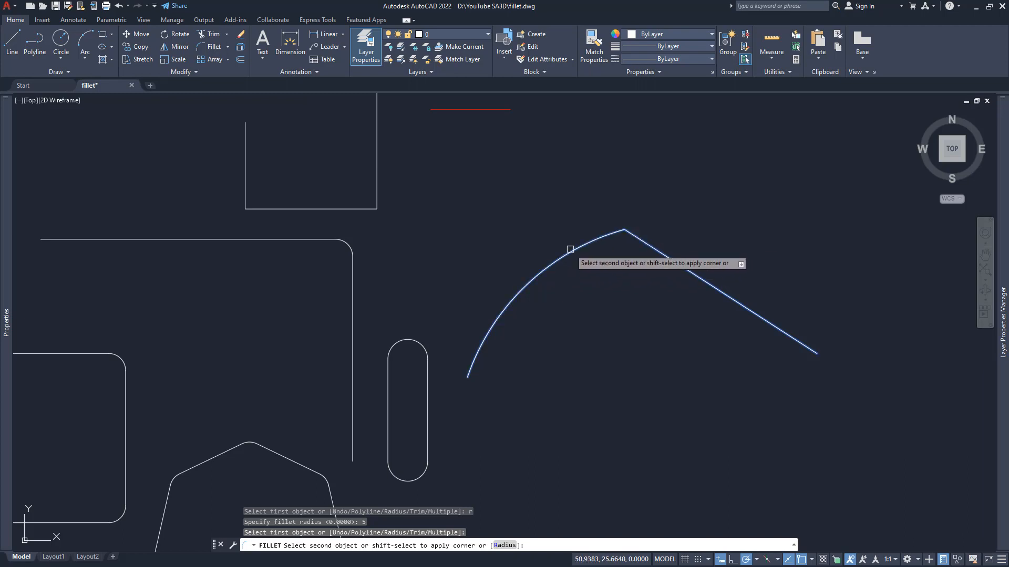
left_click(570, 249, "shift")
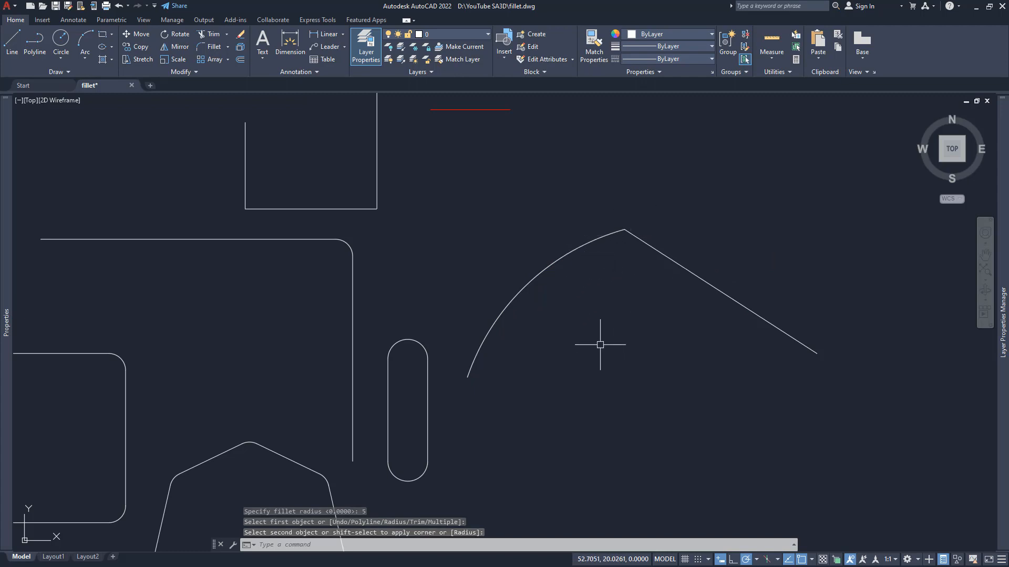
Step: Draw a separate short vertical line to the right of the short red horizontal line, above the arc
middle_click_drag(457, 317, 653, 376)
mouse_move(559, 266)
middle_mouse_down()
mouse_move(608, 331)
mouse_move(515, 304)
mouse_move(533, 307)
middle_mouse_up()
middle_click_drag(621, 281, 701, 308)
key("l")
key("Return")
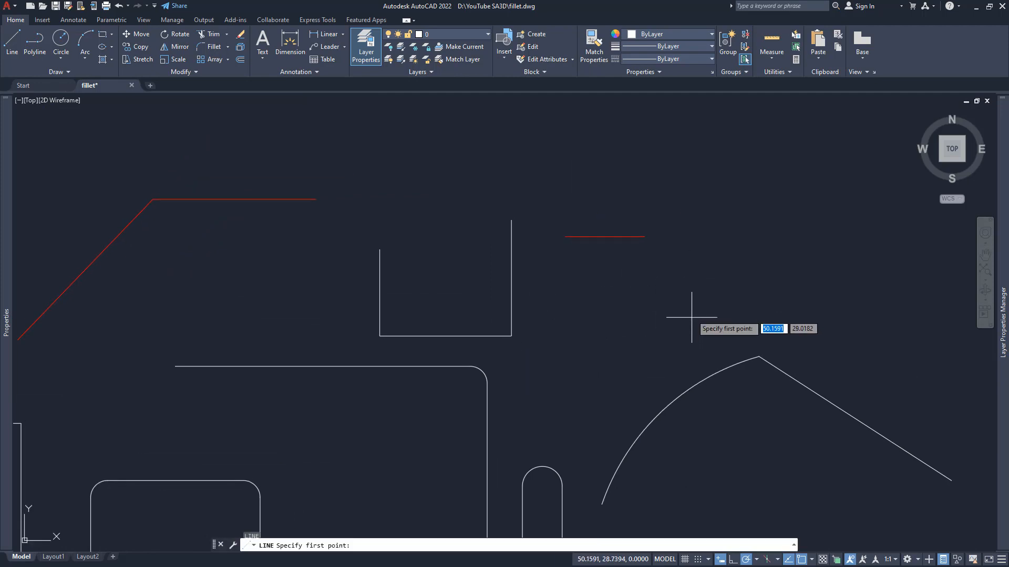
left_click(691, 309)
left_click(691, 245)
key("Return")
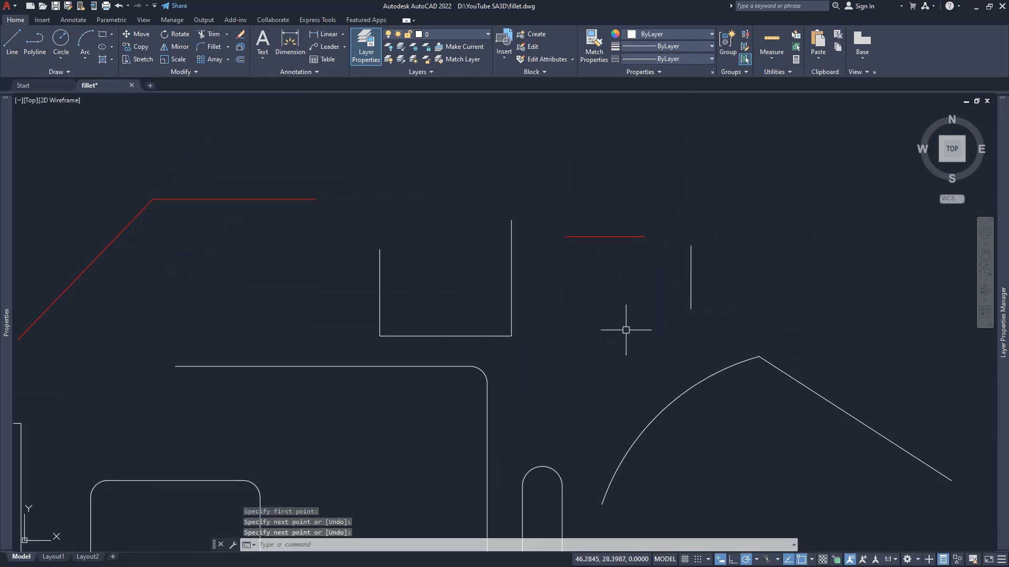
type("f")
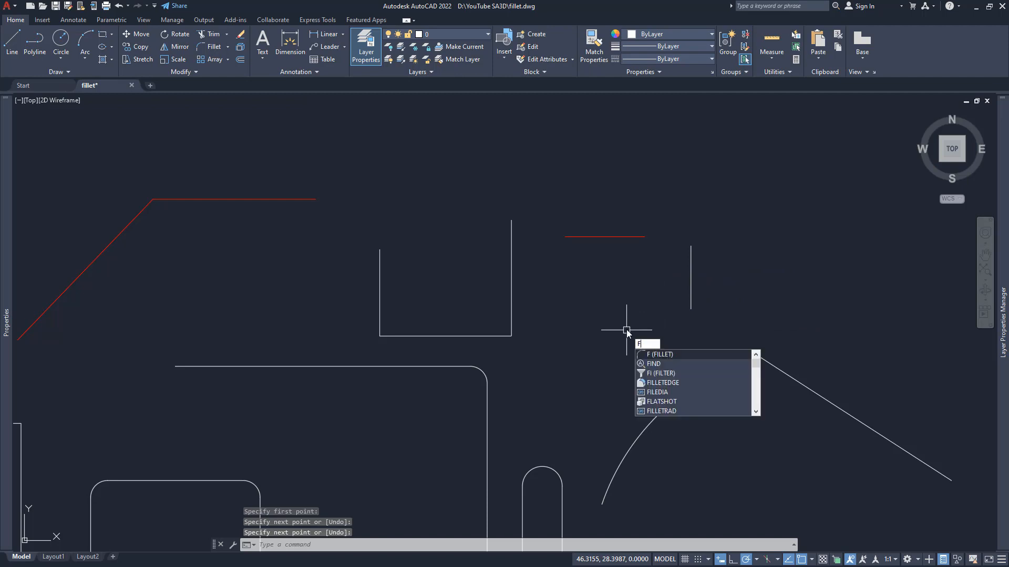
key("Return")
left_click(690, 265)
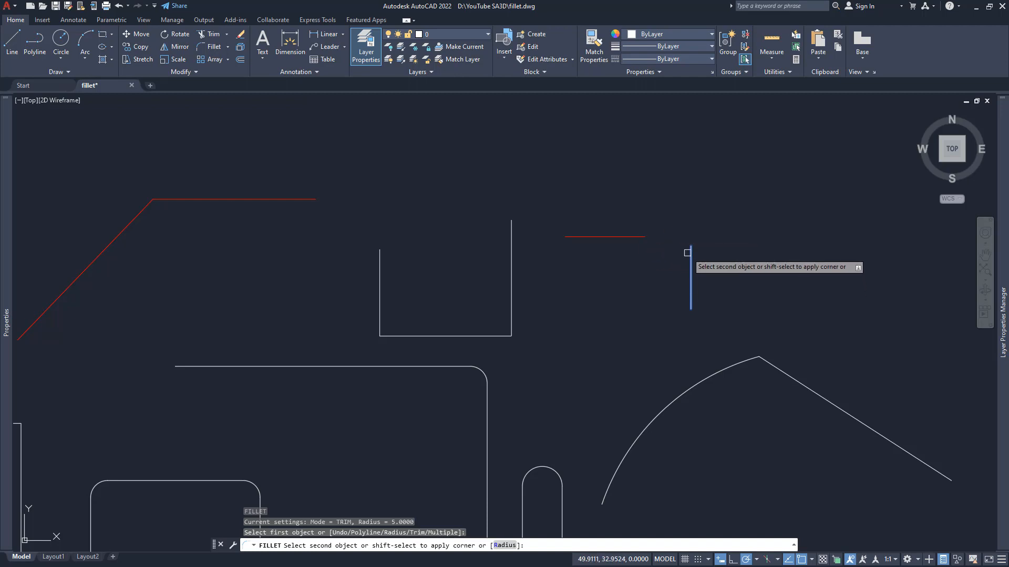
key("Escape")
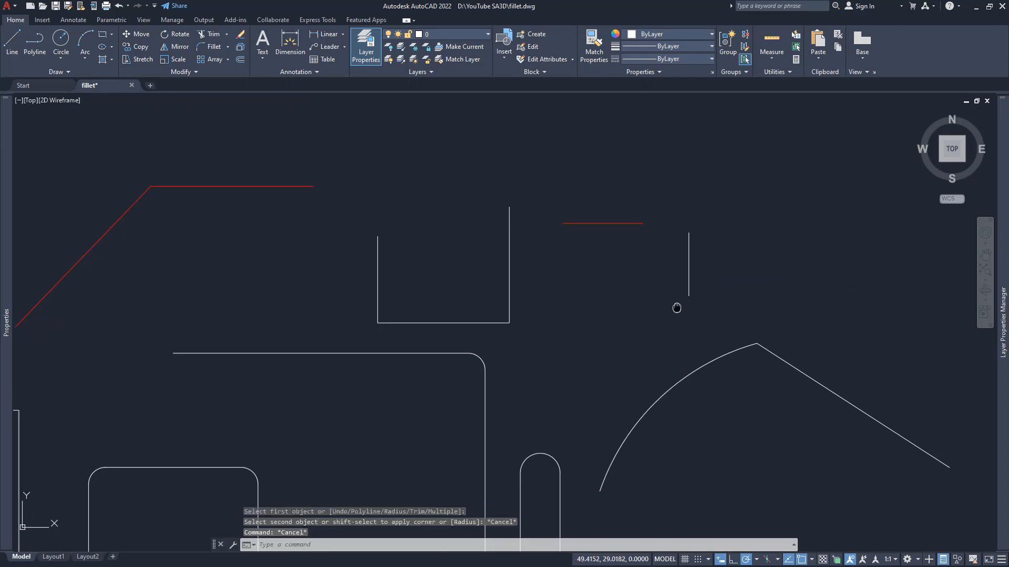
Step: Stretch the lower end of the new vertical line downward so that it crosses the arc
type("s")
key("space")
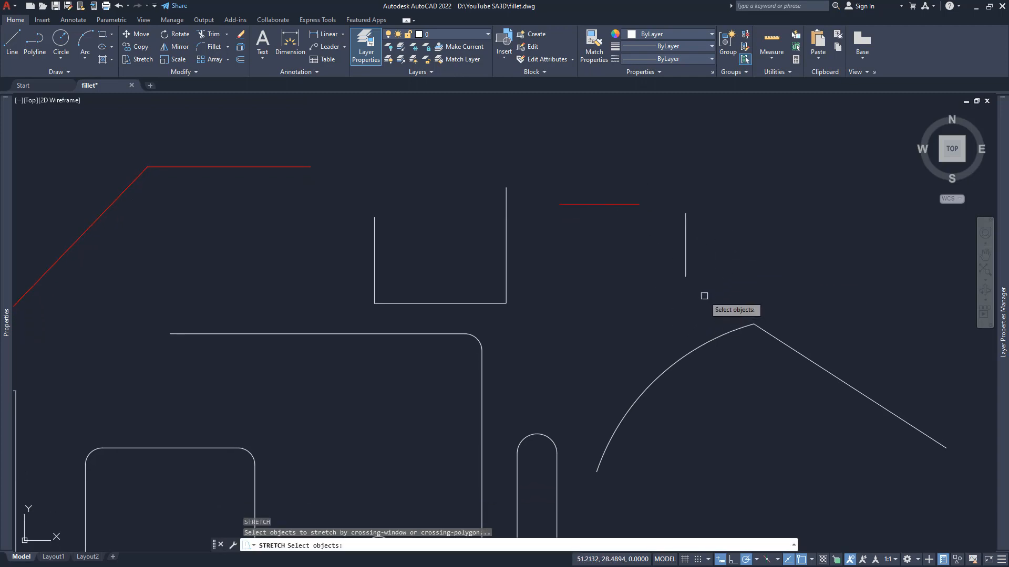
left_click(704, 296)
left_click(628, 251)
key("space")
left_click(624, 252)
left_click(625, 345)
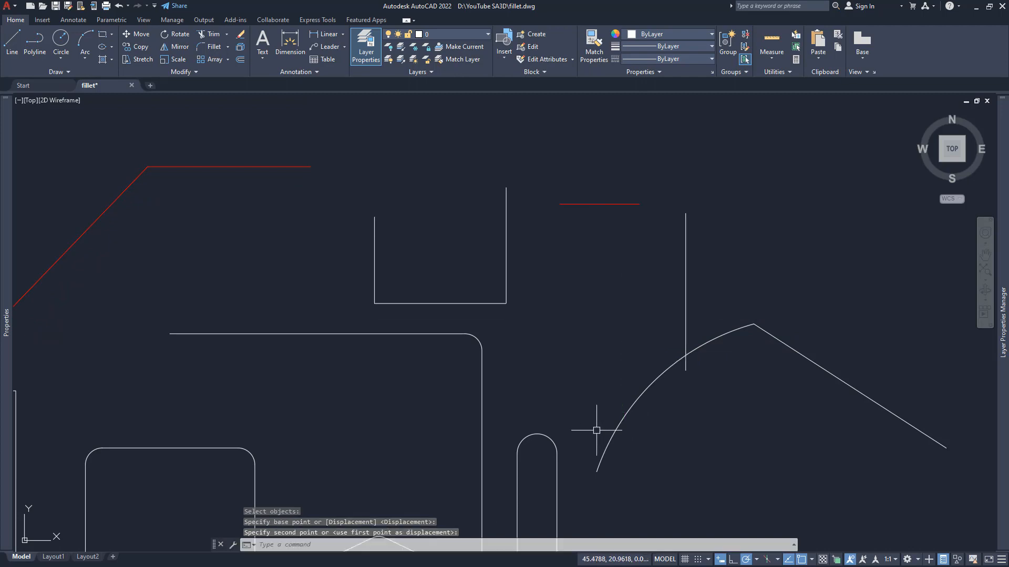
type("f")
key("space")
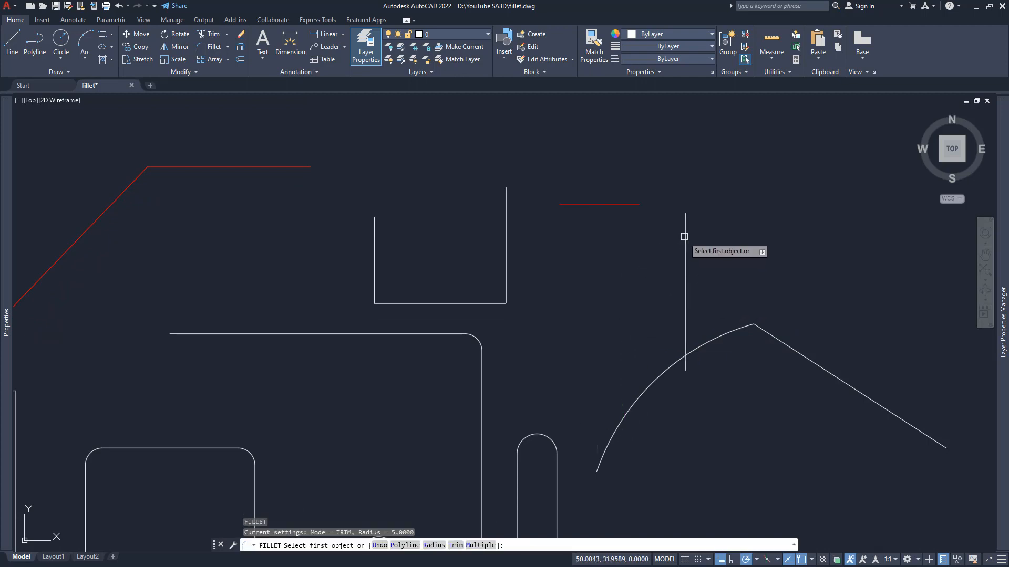
left_click(685, 232)
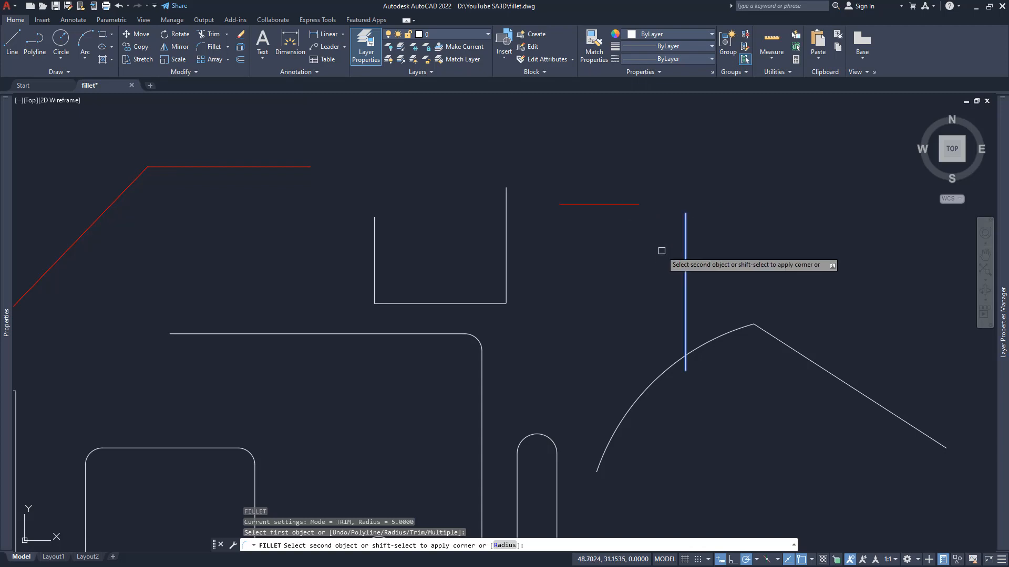
key("Escape")
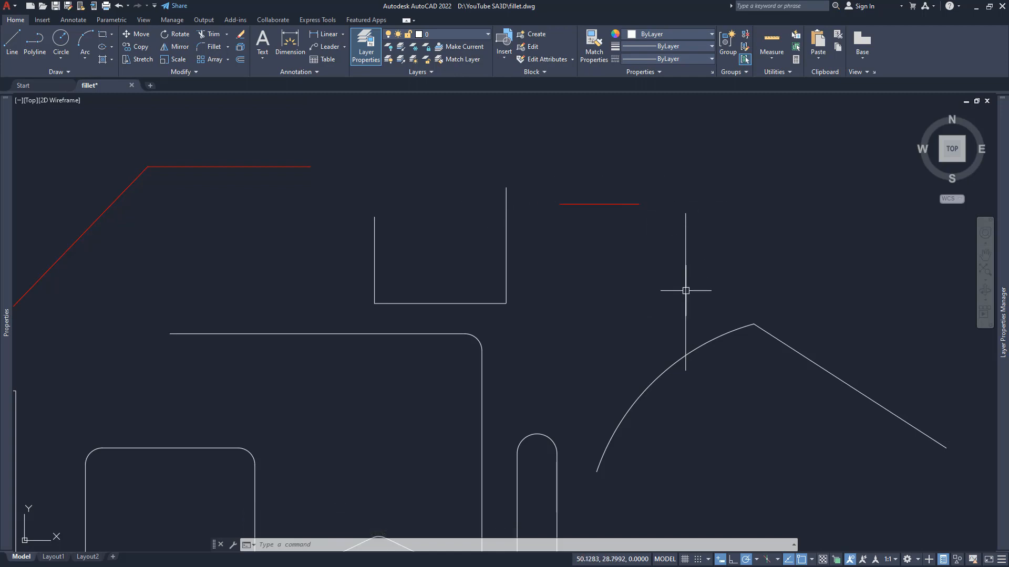
Step: Start a fillet from the vertical line toward the short red line, trying radius 25 and then radius 10
mouse_move(585, 287)
middle_mouse_down()
mouse_move(644, 263)
mouse_move(630, 307)
middle_mouse_up()
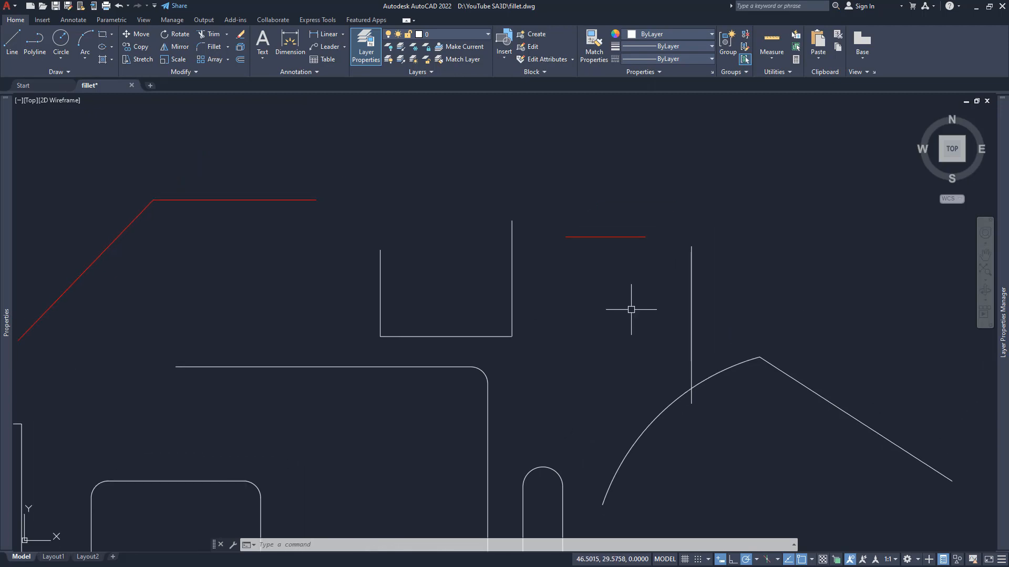
scroll(676, 263, "up", 2)
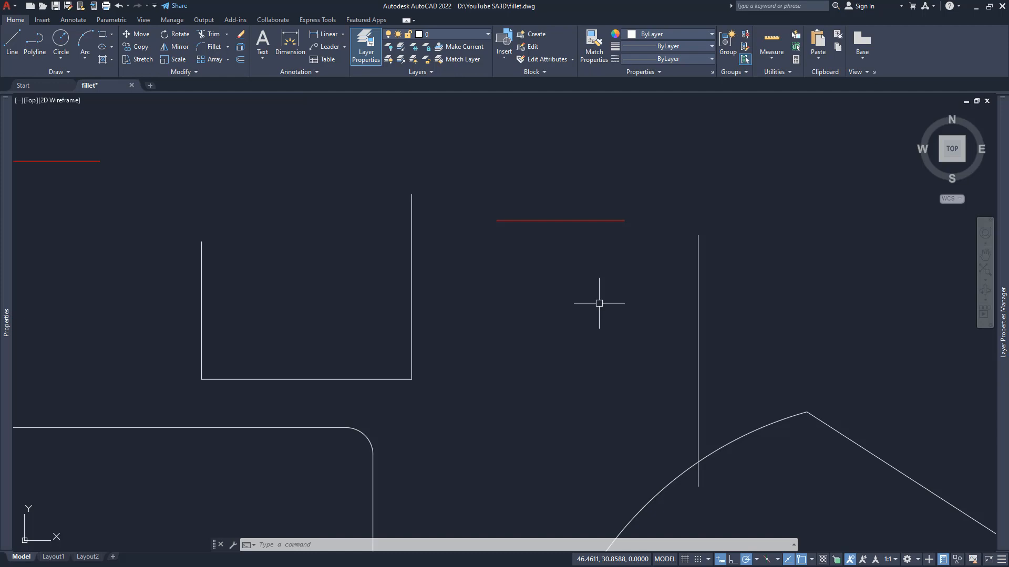
key("Return")
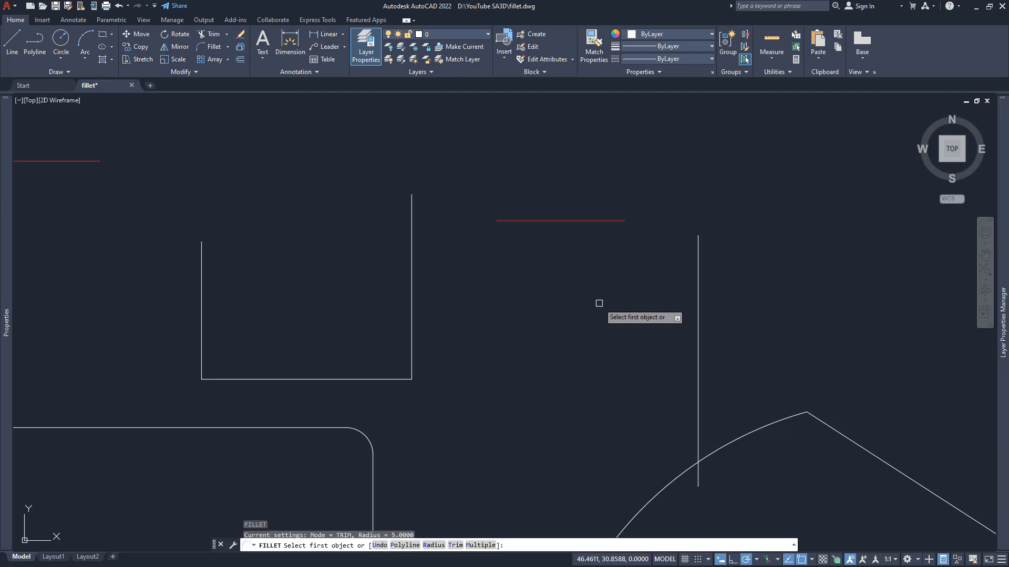
type("r")
key("Return")
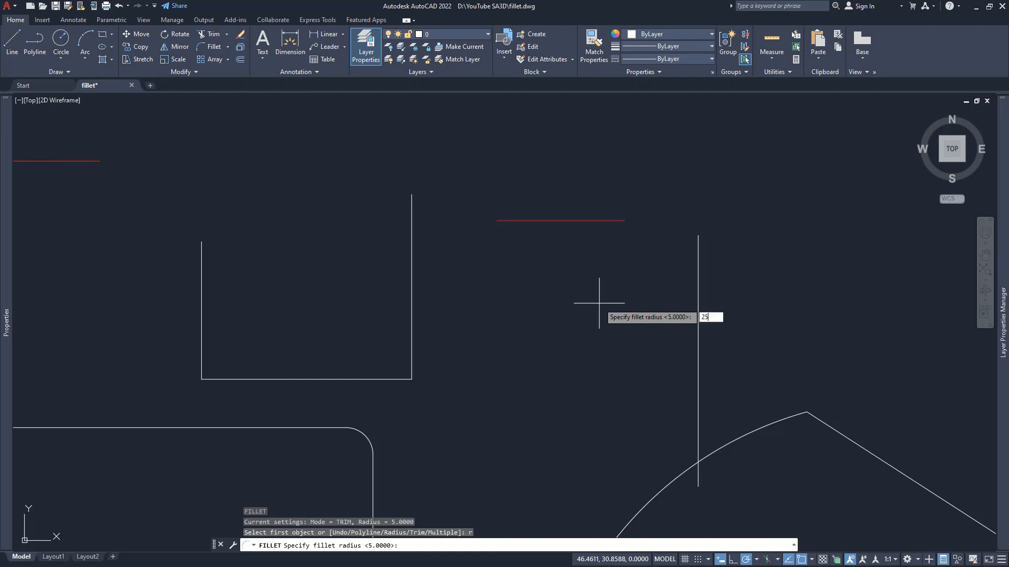
key("Return")
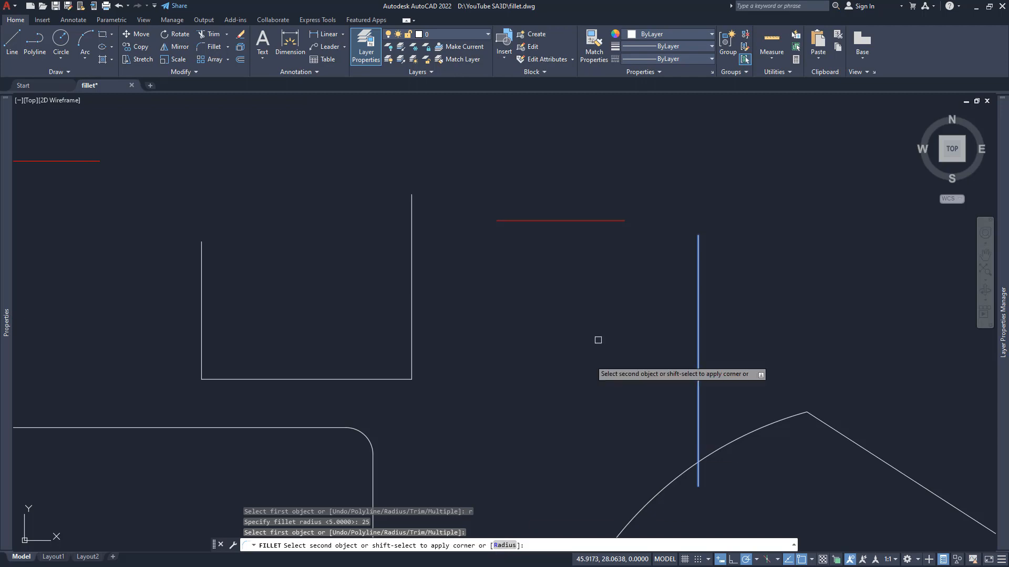
type("r")
key("Return")
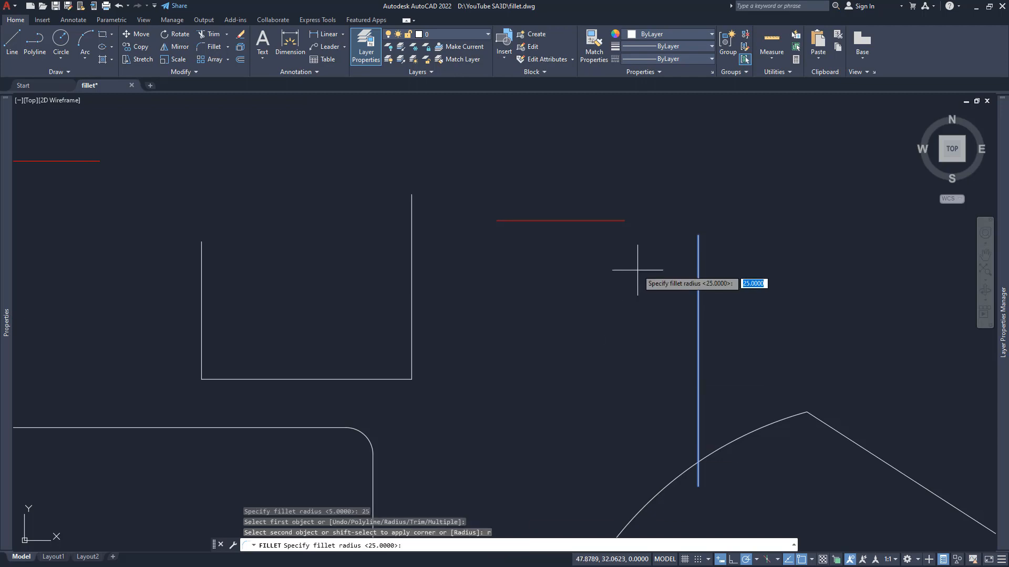
type("10")
key("Return")
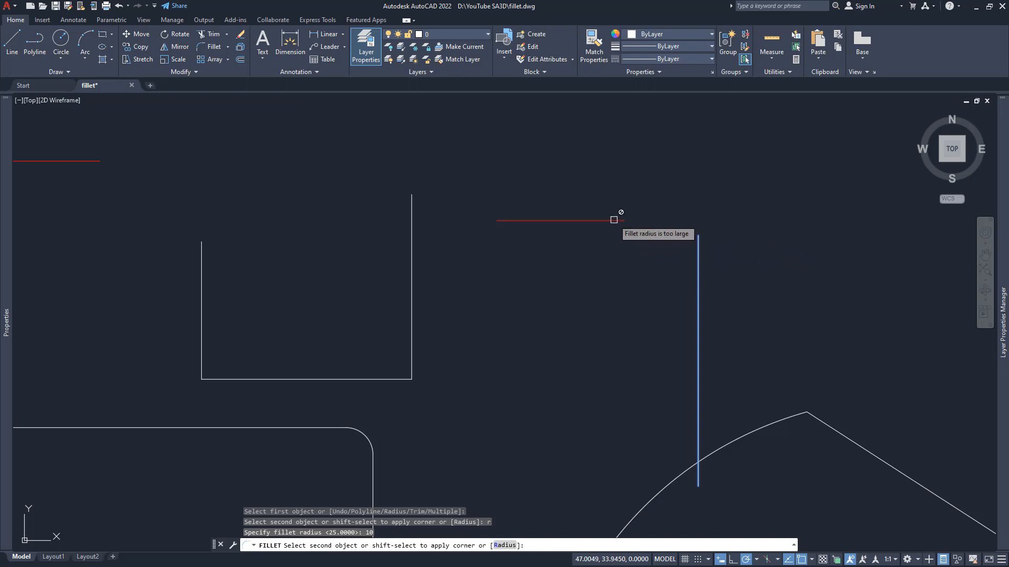
Step: Preview the corner between the vertical line and the short red line with fillet radii 5 and 6
type("r")
key("Return")
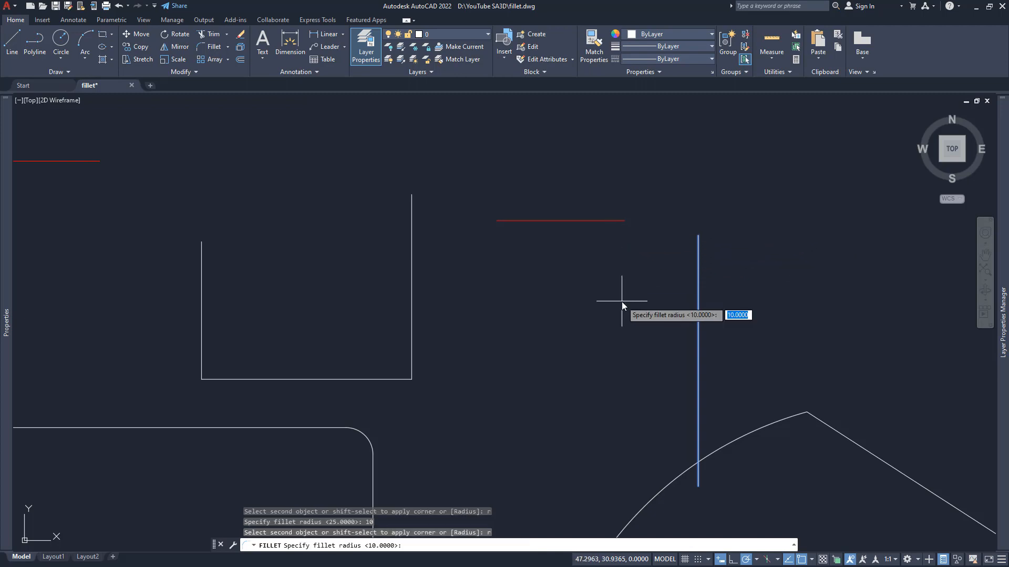
type("5")
key("Return")
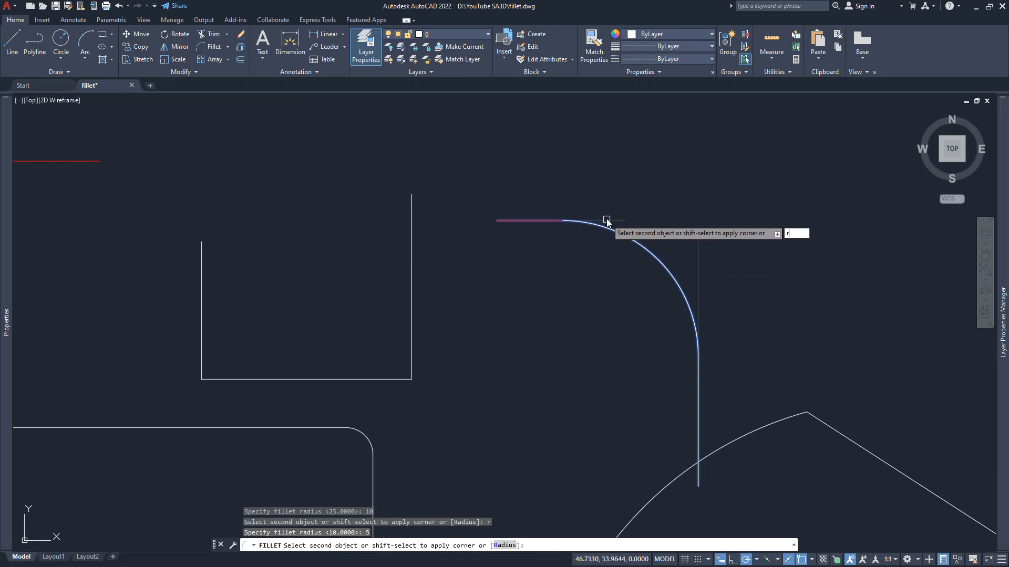
type("r")
key("Return")
type("6")
key("Return")
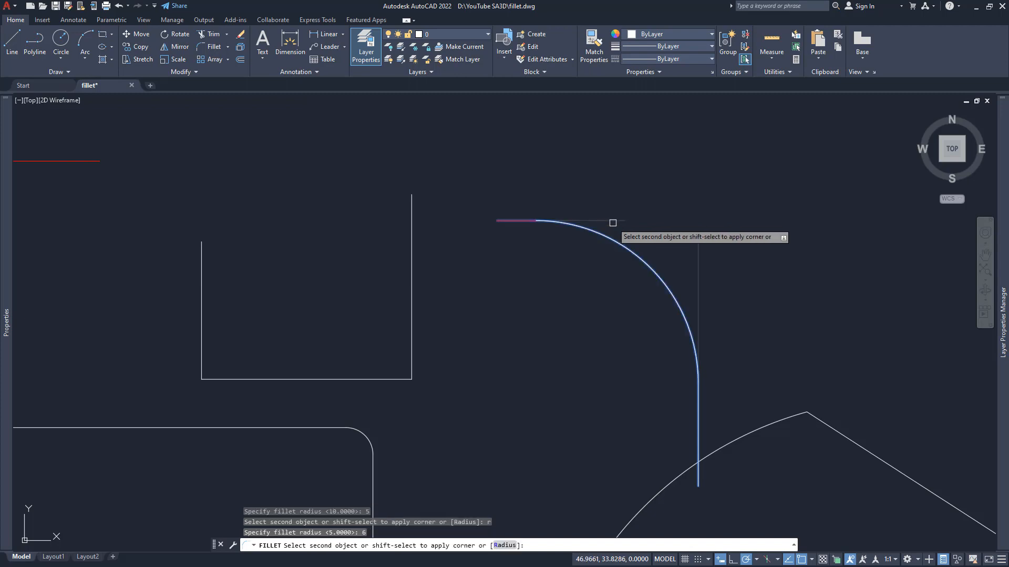
Step: Set the fillet radius to 1 and round the corner between the vertical line and the short red line
type("r")
key("Return")
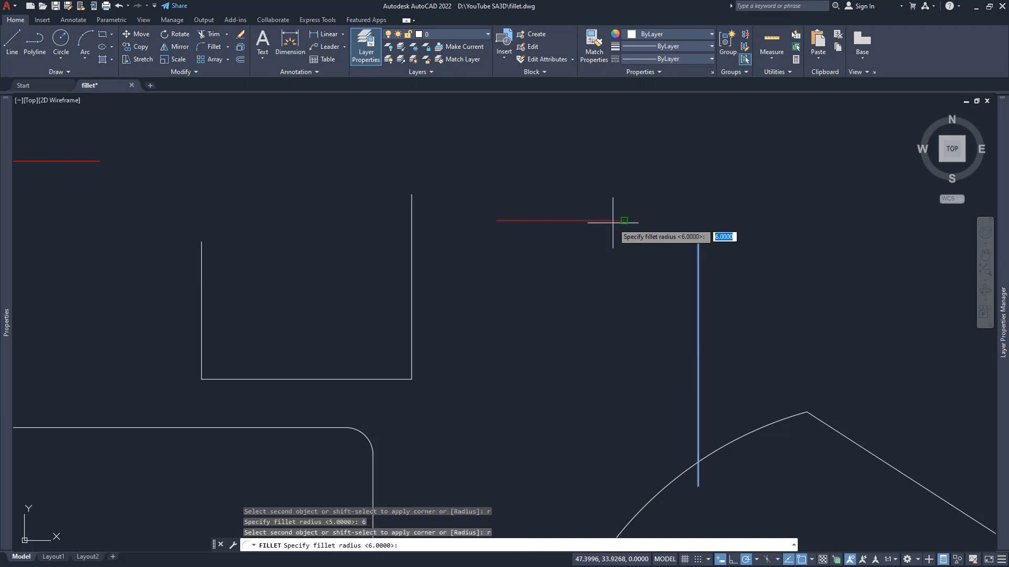
key("Return")
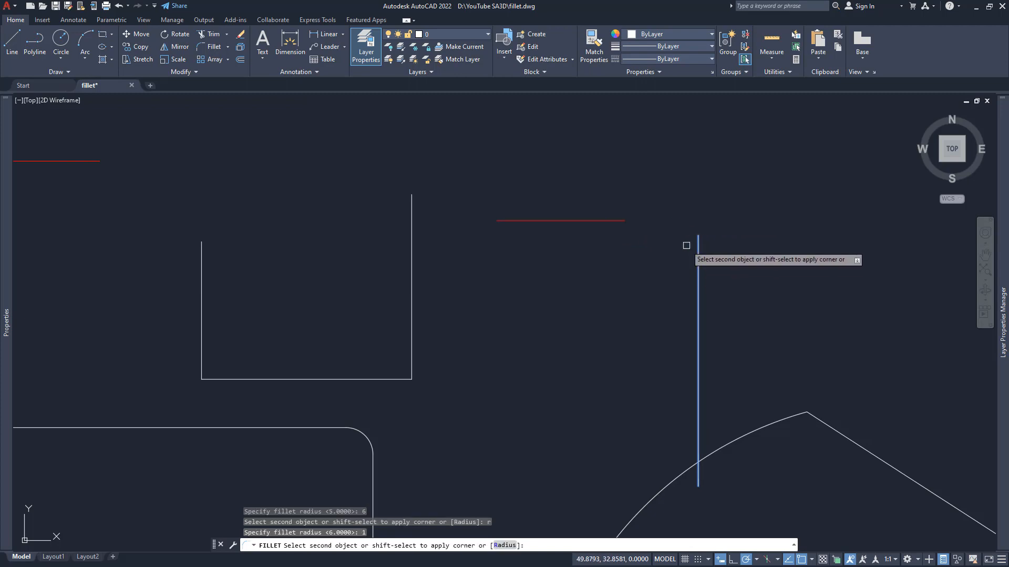
left_click(619, 222)
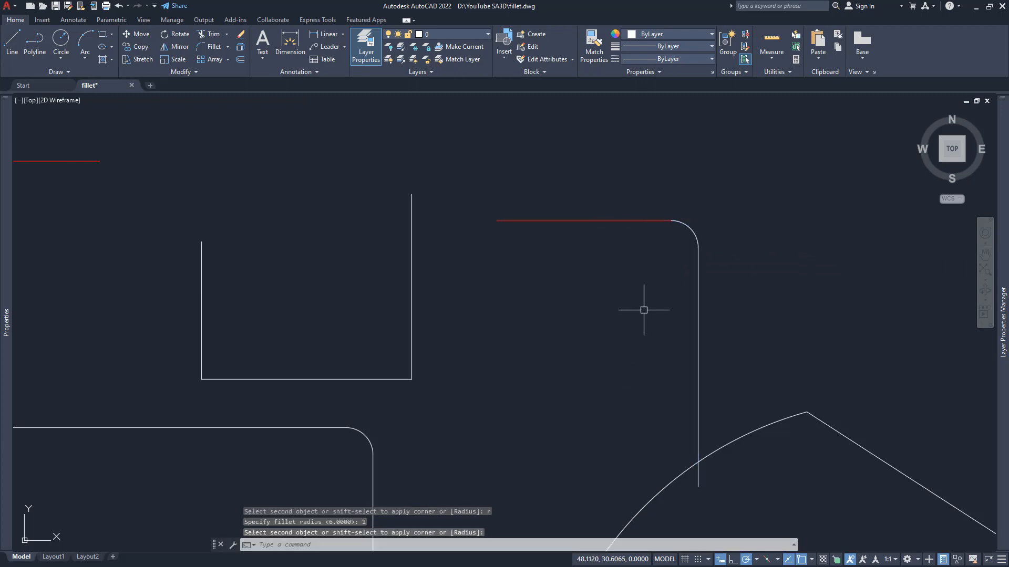
Step: Examine the layers of the red line, the vertical line and the fillet arc between them, leaving all deselected
middle_click_drag(644, 308, 590, 297)
middle_click_drag(570, 241, 585, 282)
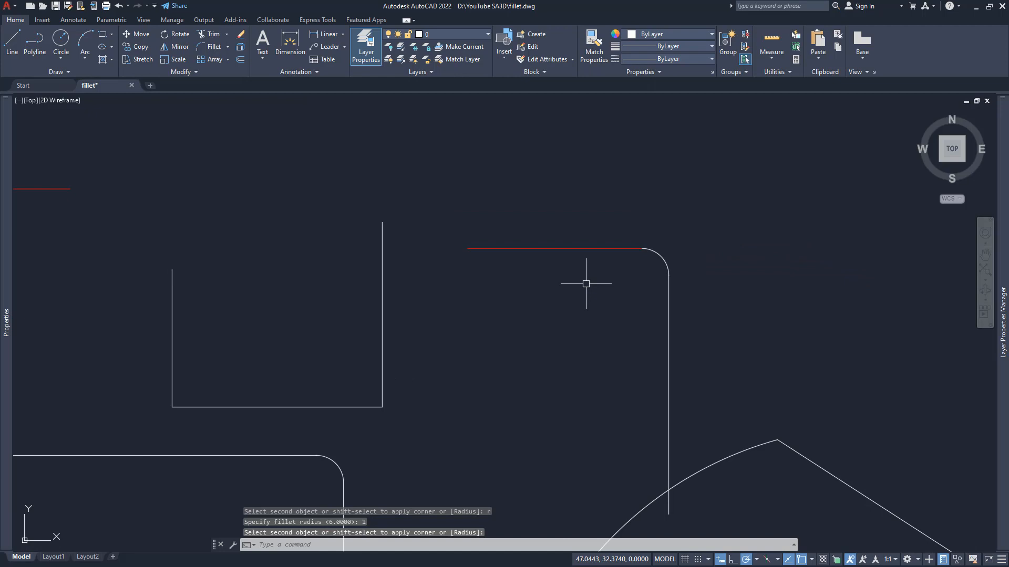
left_click(581, 249)
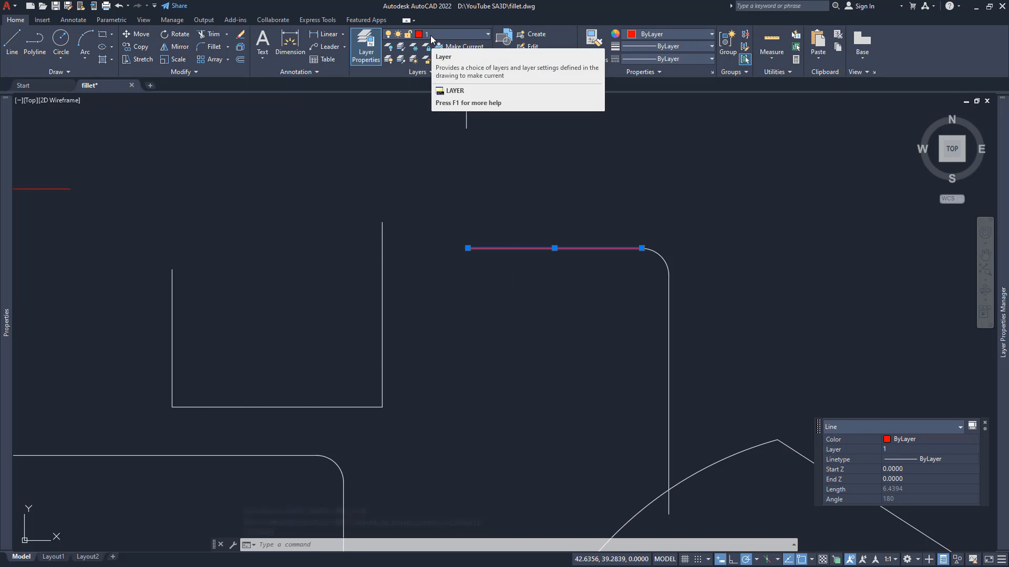
key("Escape")
key("Escape")
left_click(669, 288)
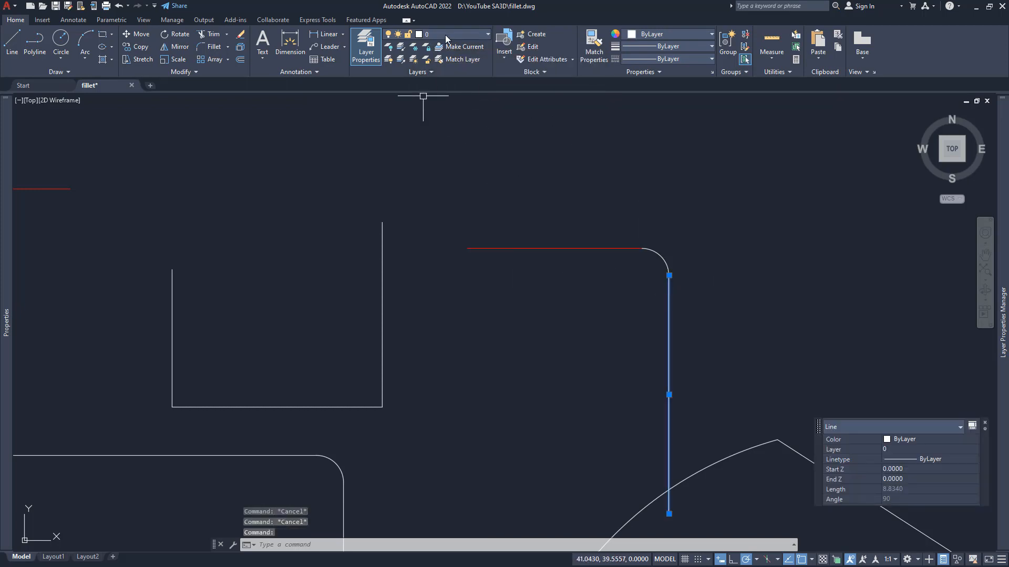
key("Escape")
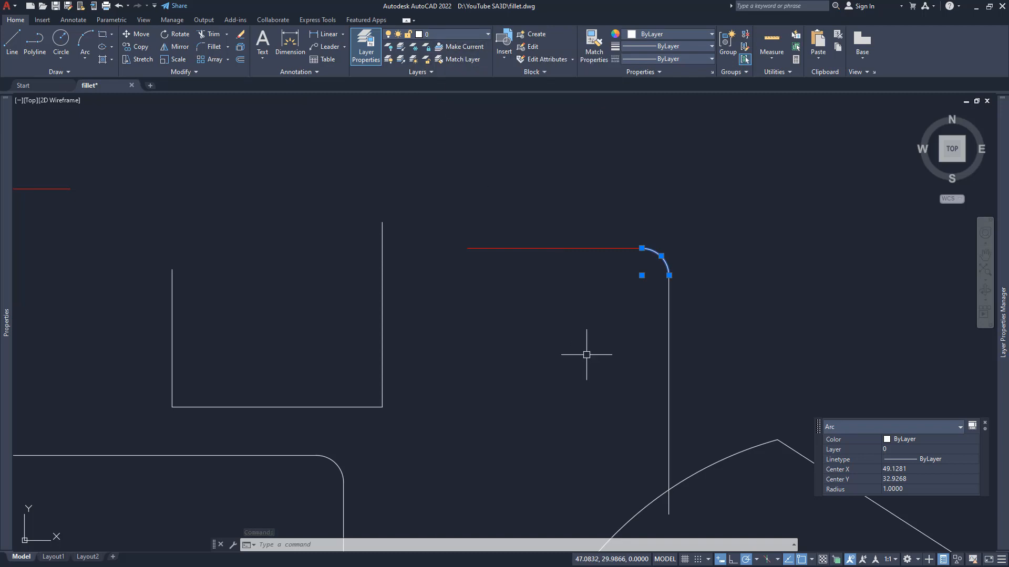
key("Escape")
Step: Check the properties of the vertical line and the short red line joined by the fillet arc, then clear the selection
left_click(693, 333)
left_click(616, 345)
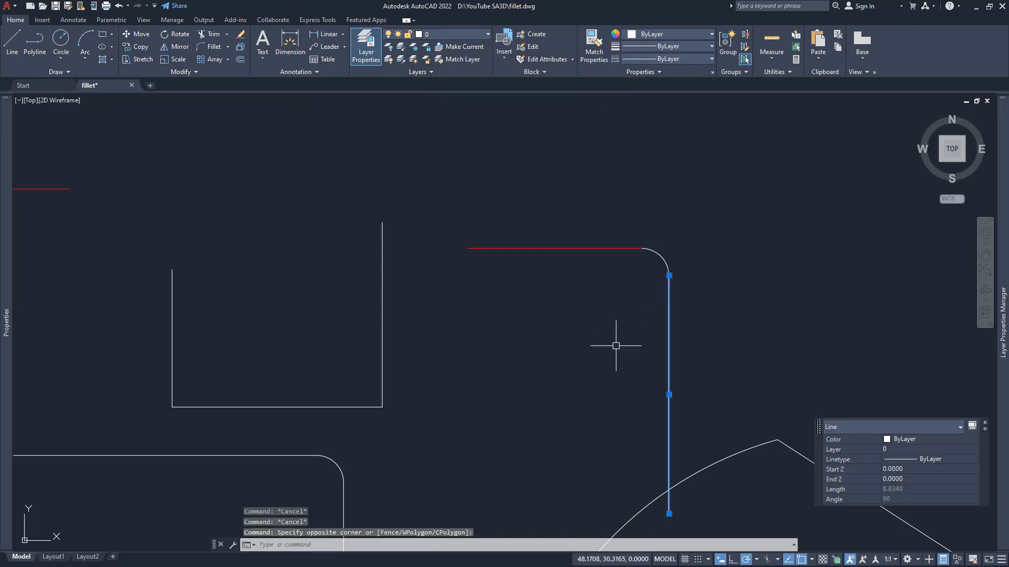
key("Escape")
left_click(599, 248)
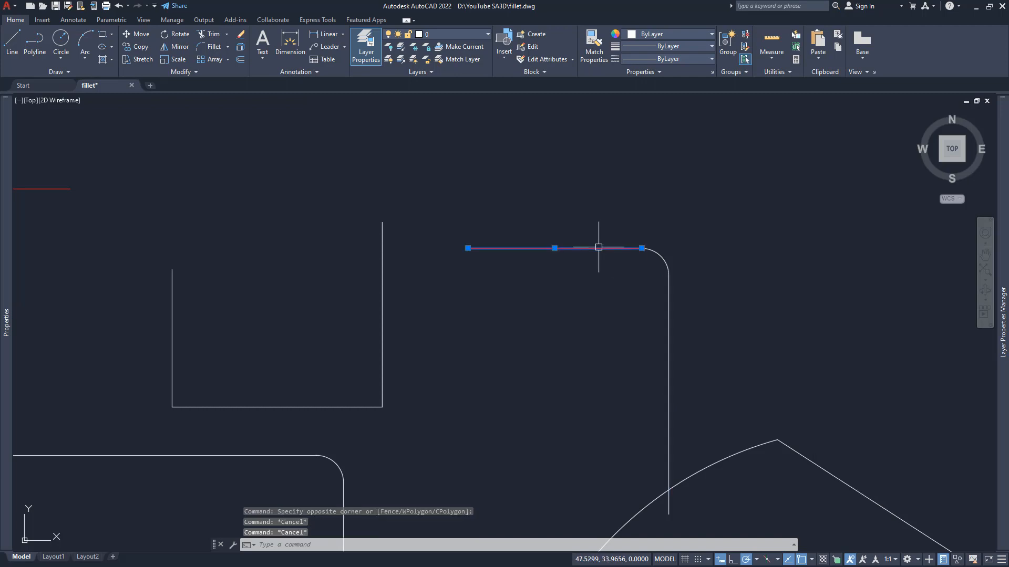
key("Escape")
key("Escape")
Step: Inspect the layers of the red polyline and the neighbouring white U-shaped polyline, leaving both deselected
middle_click_drag(315, 306, 552, 310)
middle_click_drag(348, 322, 465, 305)
left_click(380, 179)
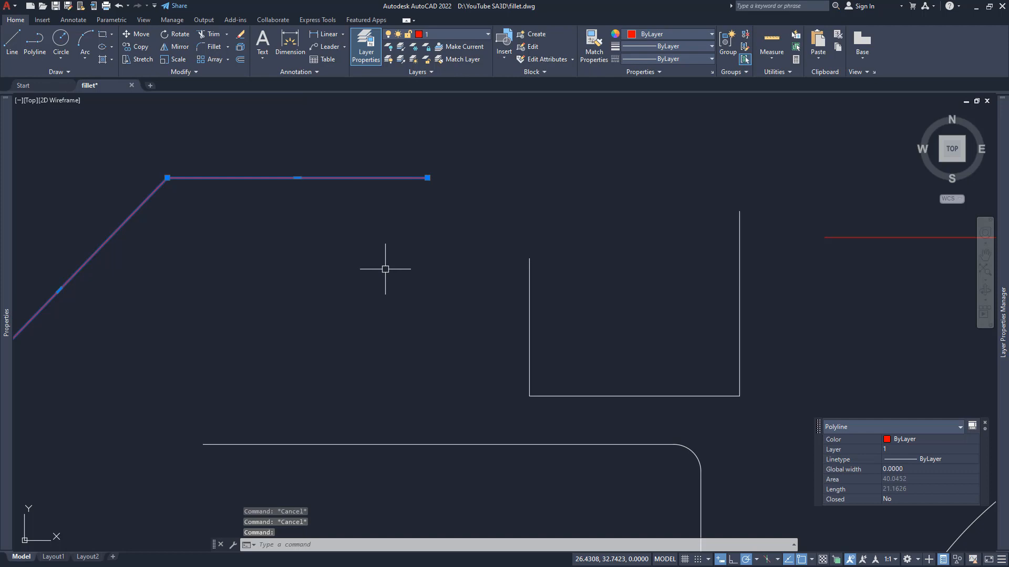
key("Escape")
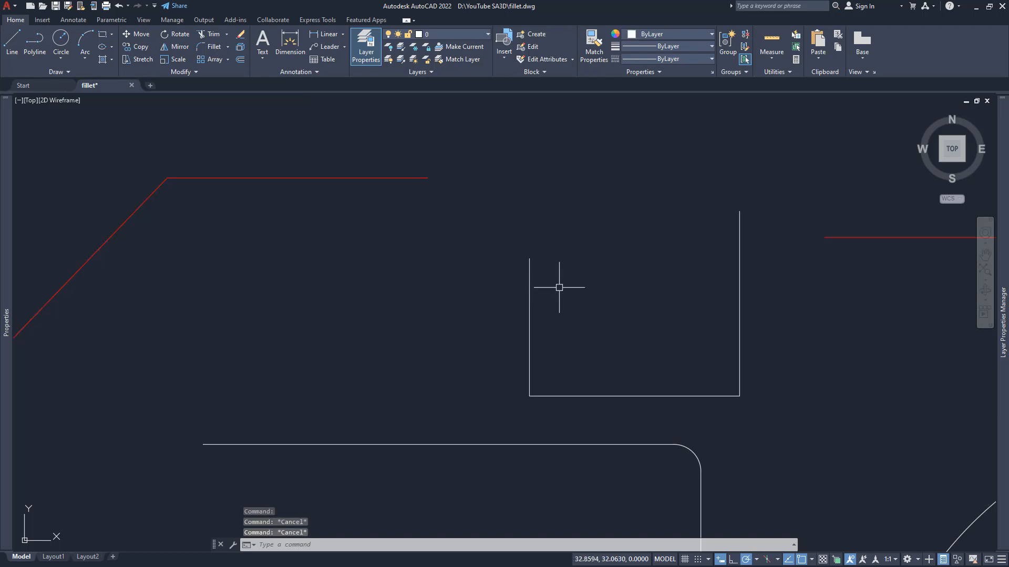
left_click(529, 279)
key("Escape")
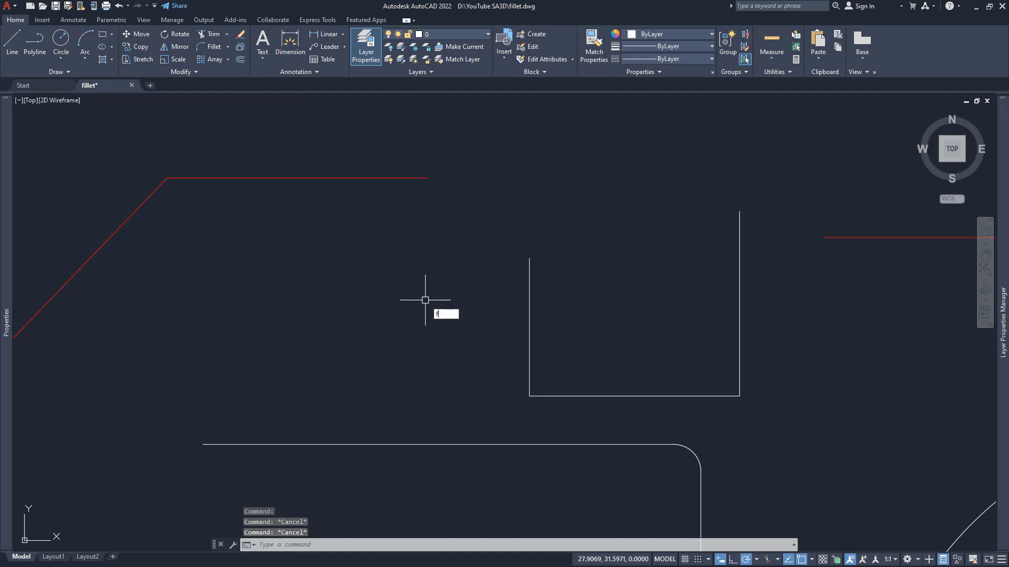
Step: Fillet the red polyline's horizontal end to the white U-shaped polyline's near leg with radius 1, selecting the red polyline first
key("Return")
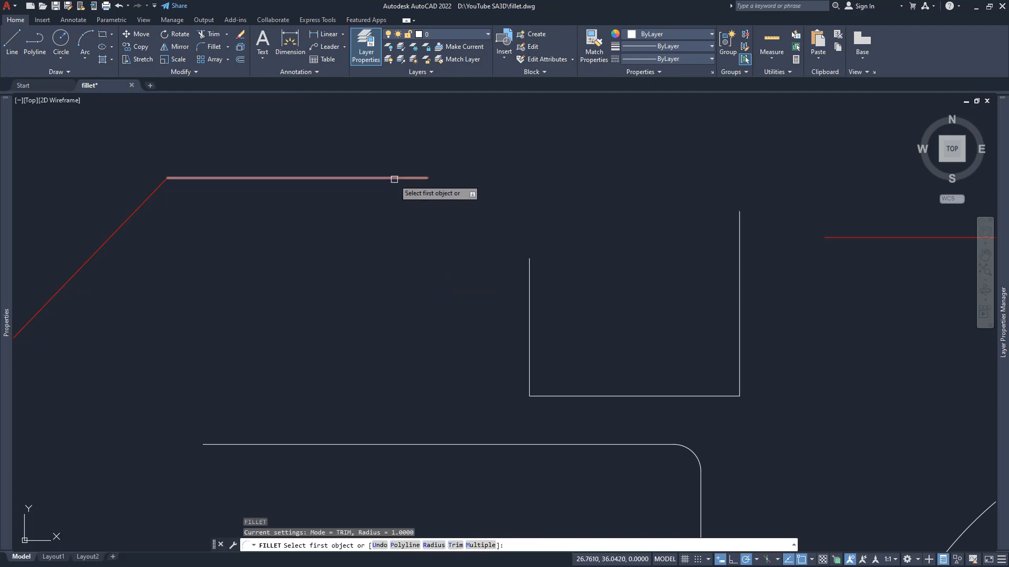
left_click(394, 179)
left_click(530, 287)
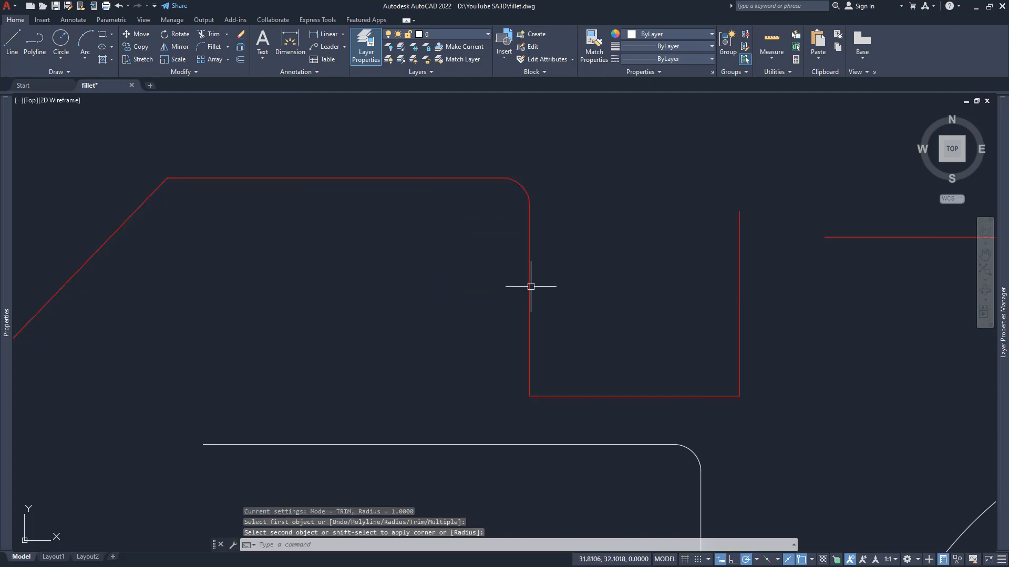
middle_click_drag(402, 310, 466, 300)
scroll(471, 299, "down", 2)
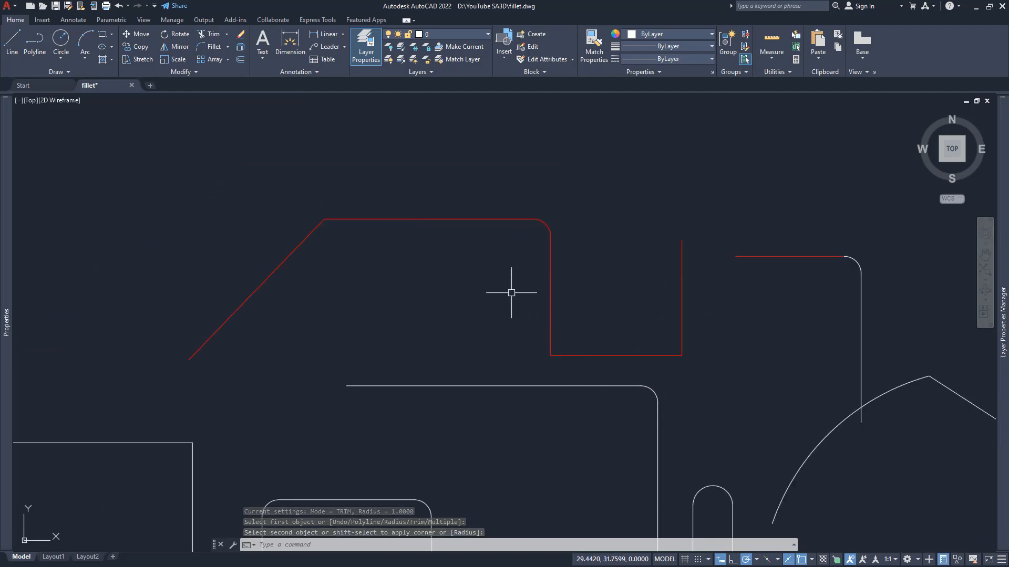
middle_click_drag(447, 307, 387, 331)
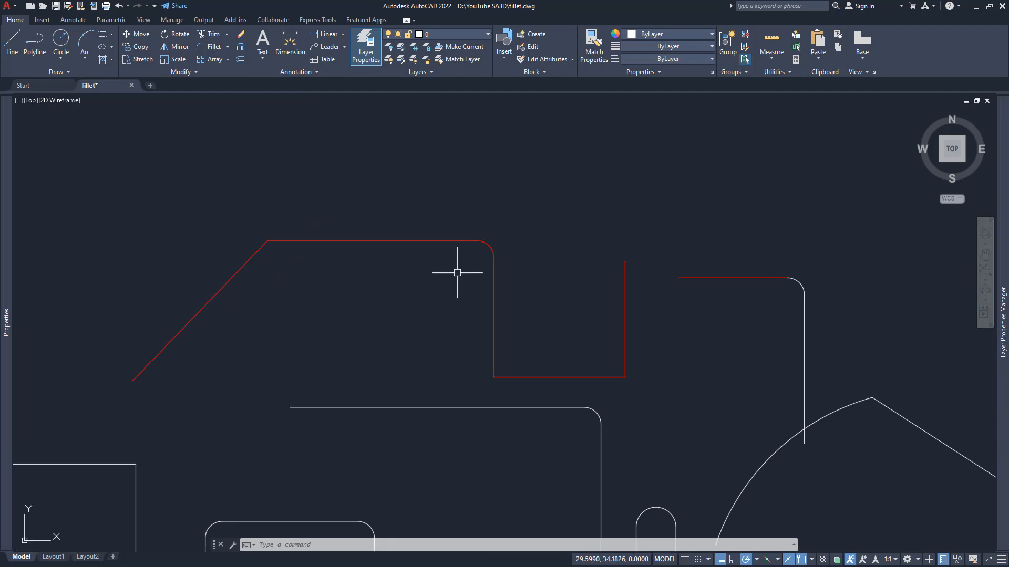
scroll(446, 258, "up", 2)
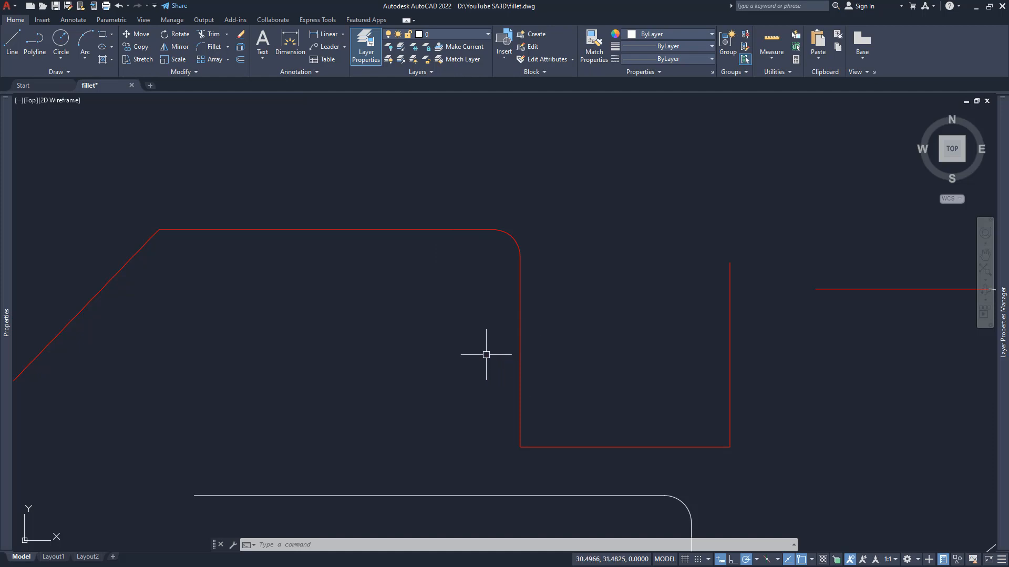
Step: Undo the fillet between the red polyline and the U-shaped polyline
type("u")
key("Return")
key("Return")
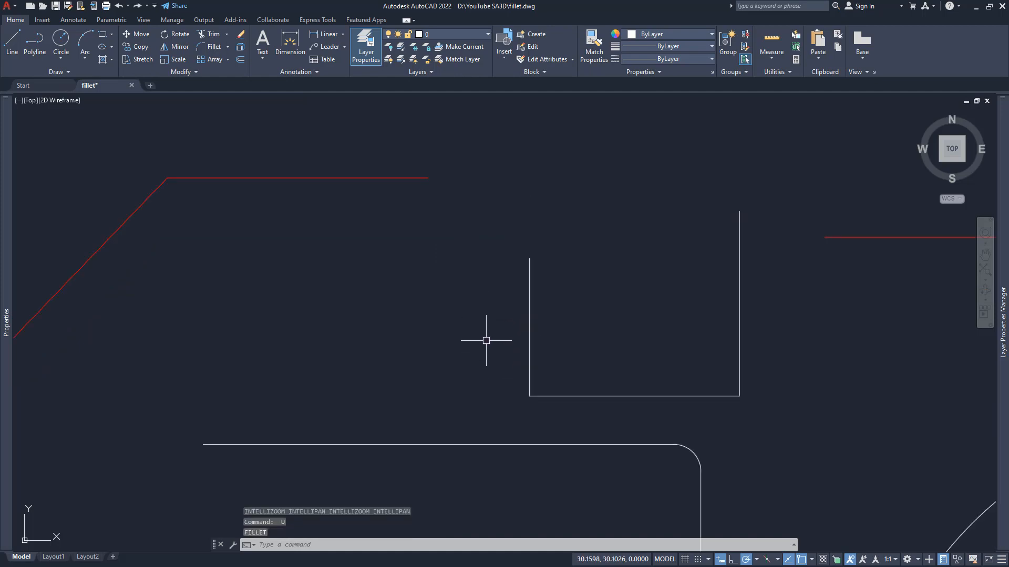
Step: Fillet the same two polylines with radius 1 in reverse order, selecting the white U-shaped polyline first and the red one second
key("Return")
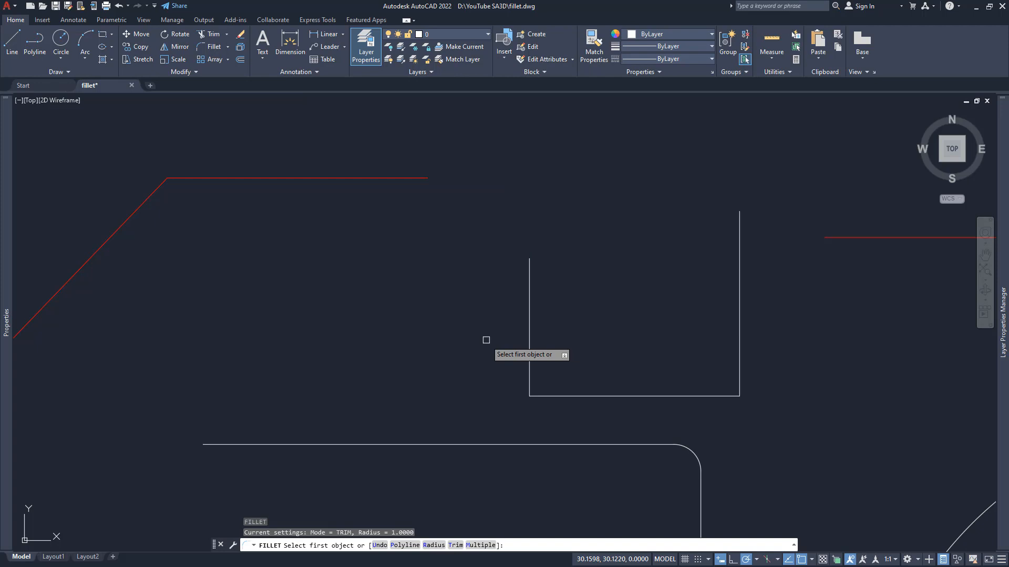
left_click(530, 266)
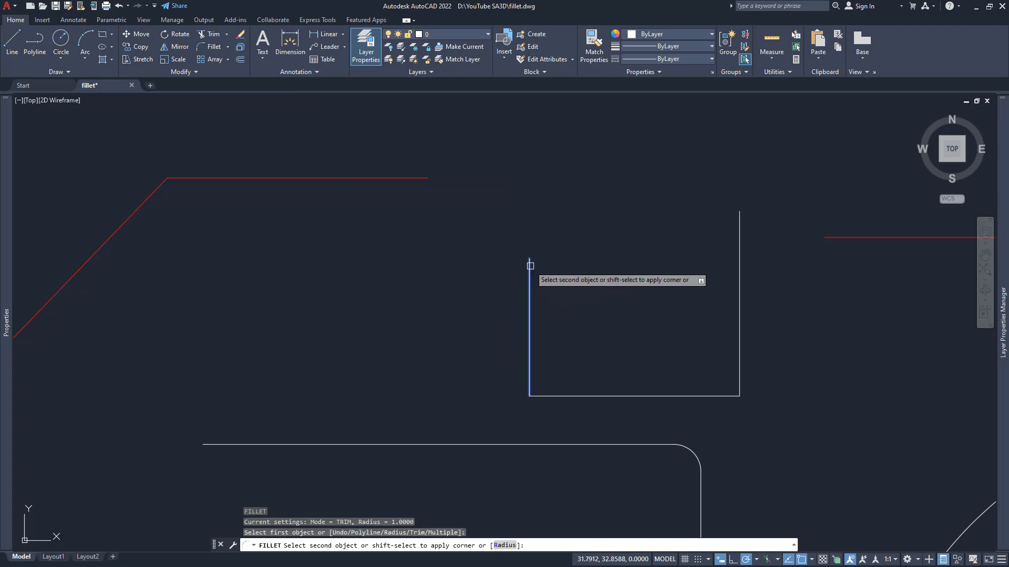
left_click(408, 178)
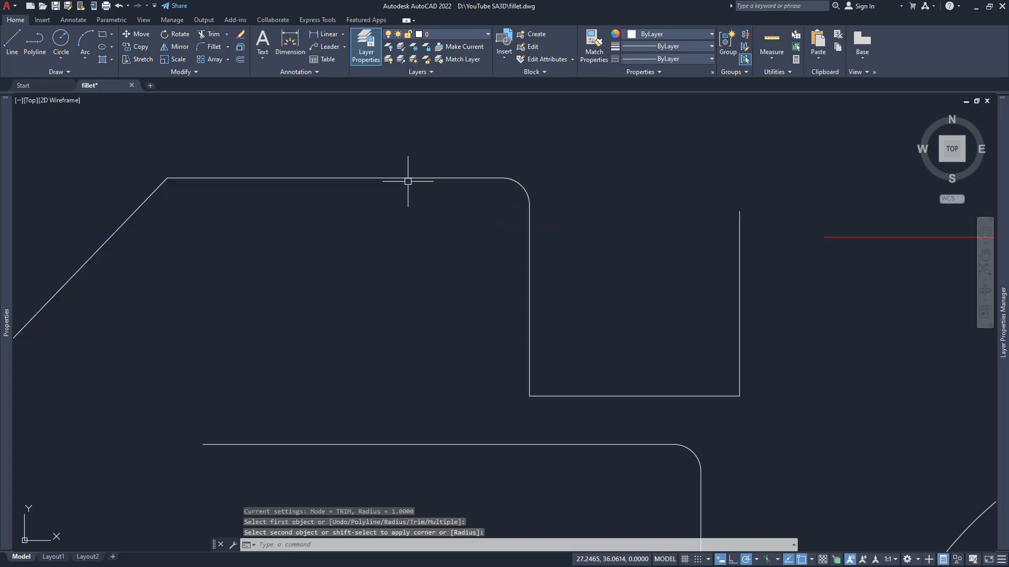
scroll(417, 252, "down", 2)
middle_click_drag(417, 252, 455, 302)
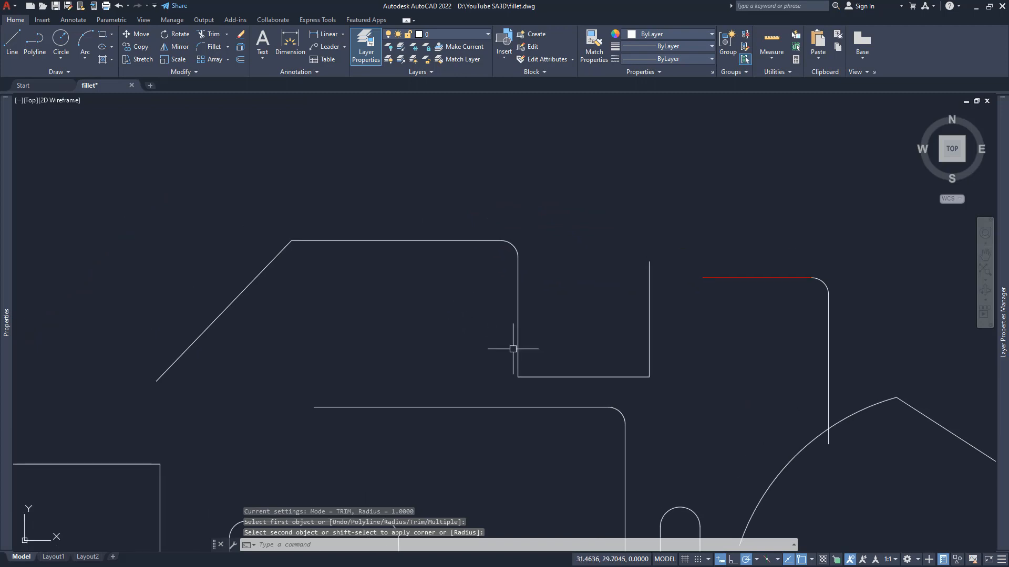
Step: Inspect the properties of the combined polyline as a single object and deselect it
left_click(516, 295)
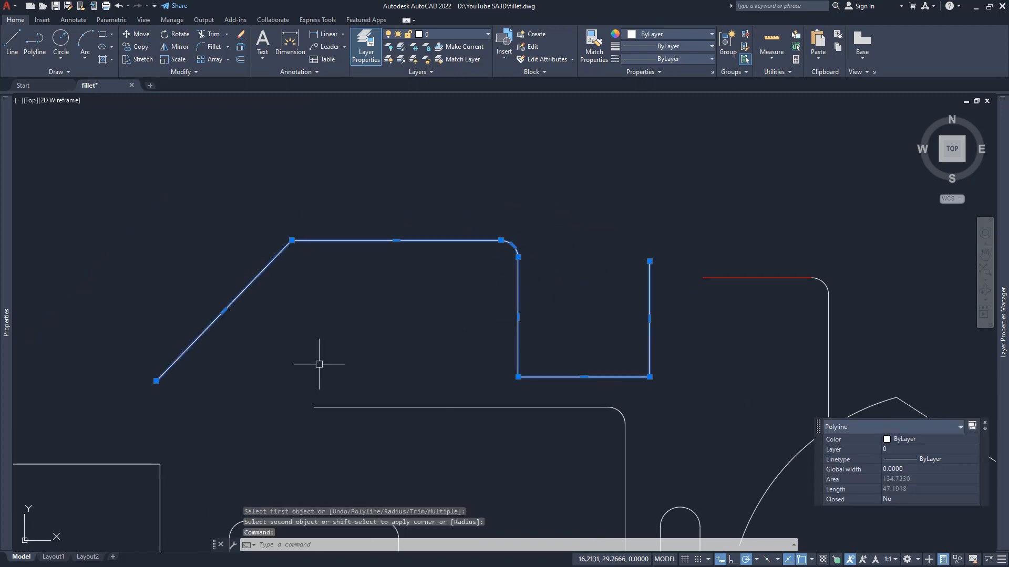
middle_click_drag(434, 337, 396, 290)
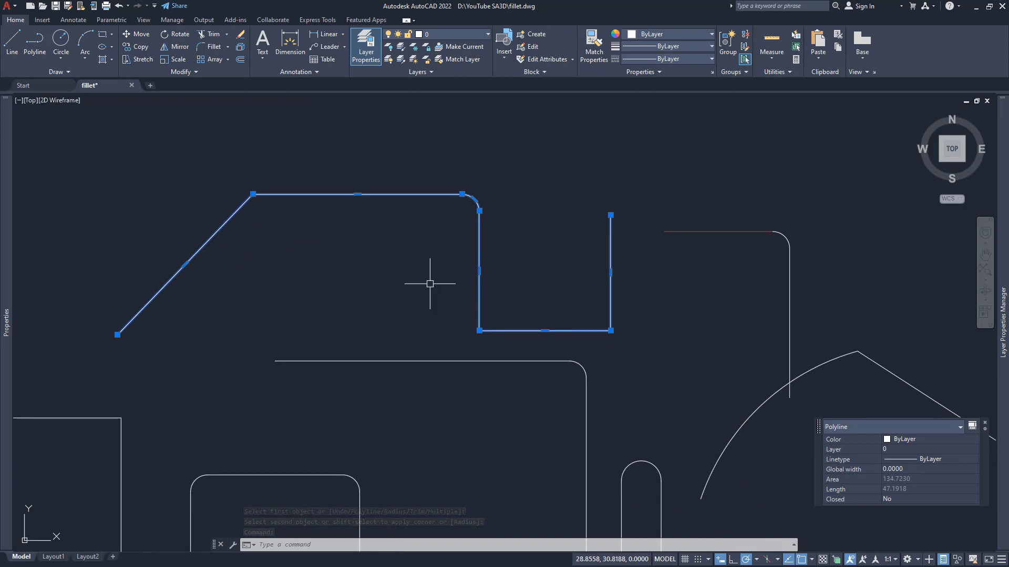
key("Escape")
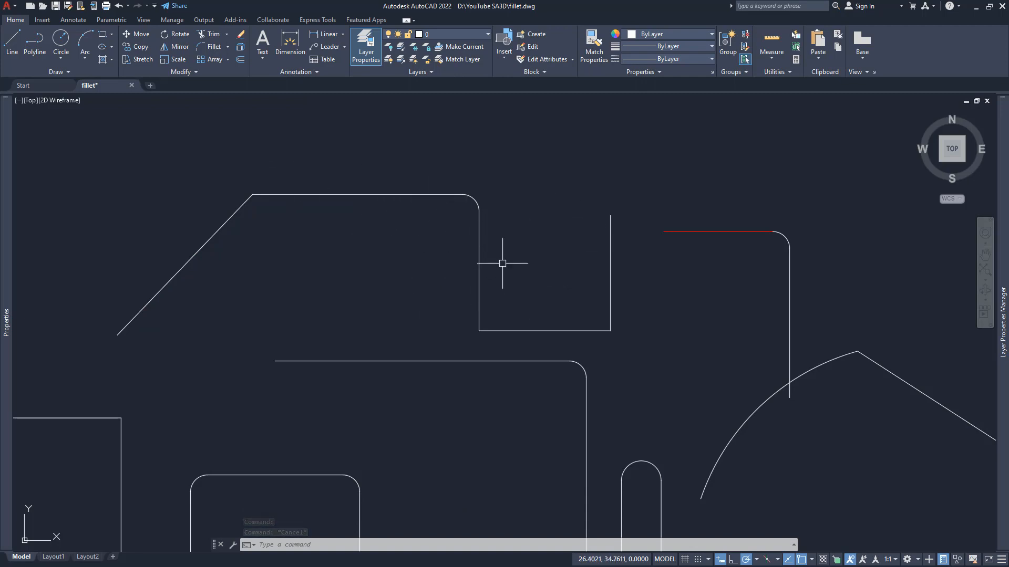
middle_click_drag(593, 312, 502, 308)
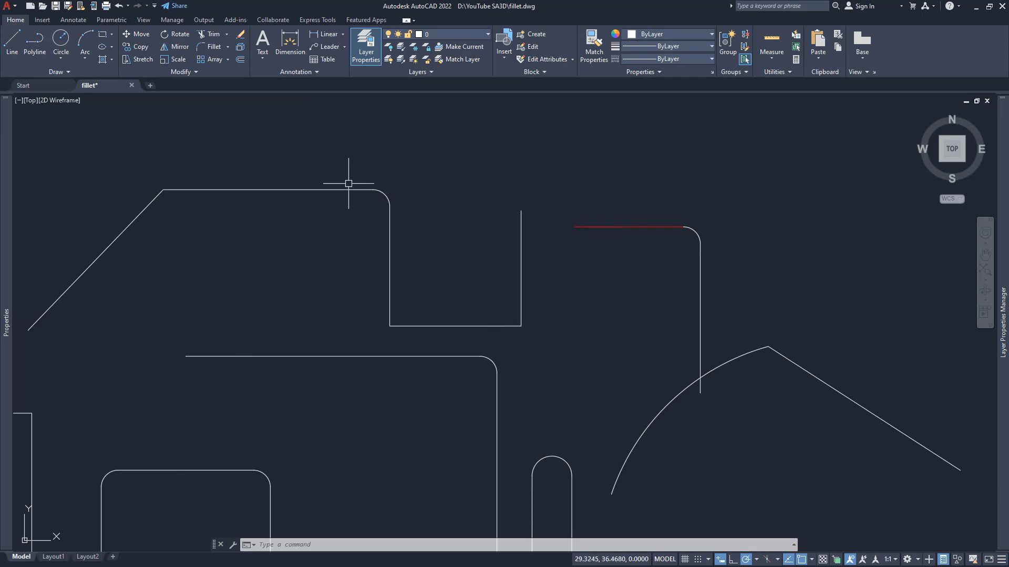
middle_click_drag(550, 263, 531, 292)
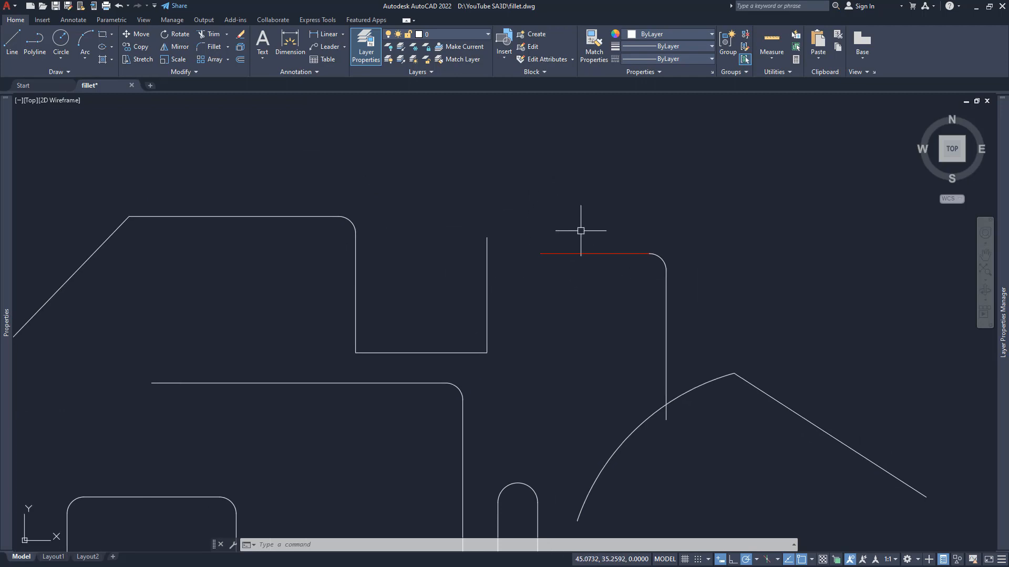
Step: Draw a short slanted line above the short red line, sloping down away from the polyline's open vertical leg
type("l")
key("Return")
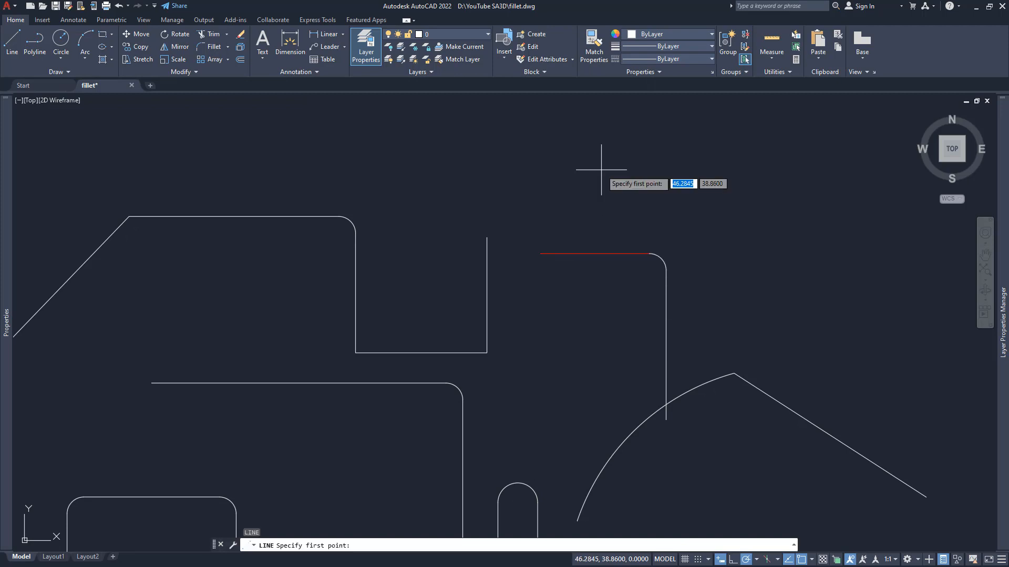
left_click(626, 164)
left_click(529, 137)
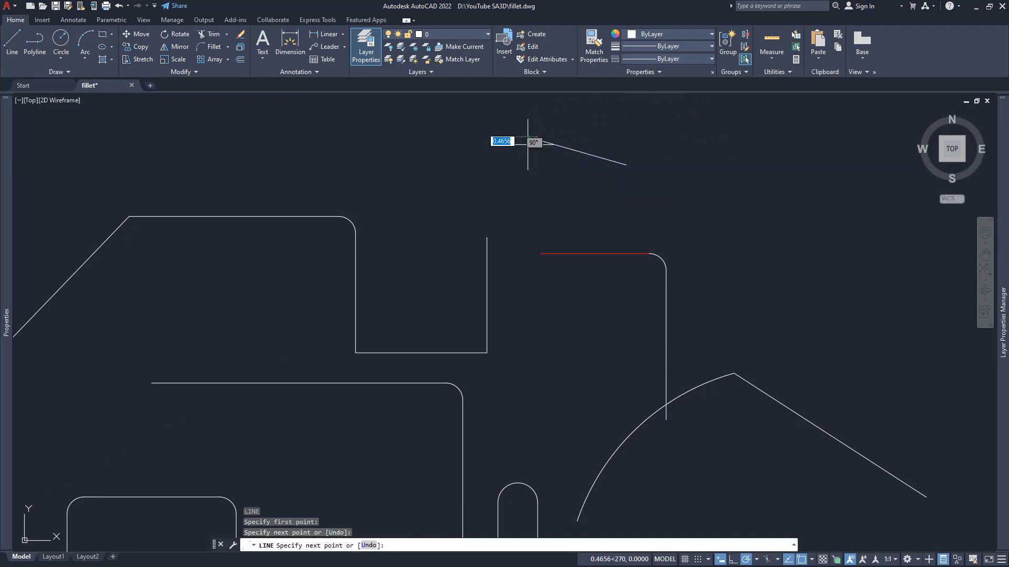
key("Return")
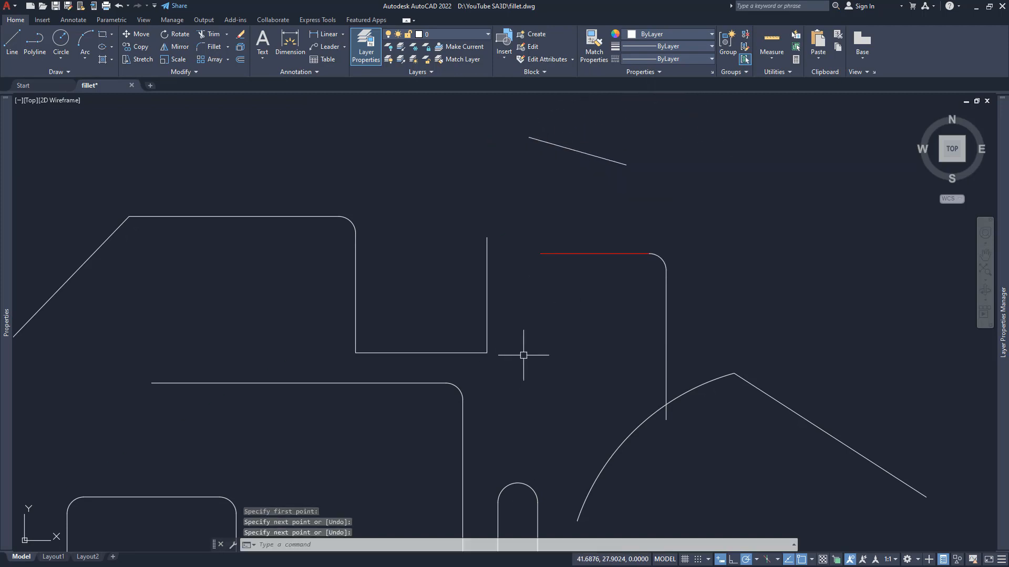
Step: Fillet the polyline's open vertical leg to the near end of the new slanted line with radius 1
type("f")
key("Return")
left_click(488, 269)
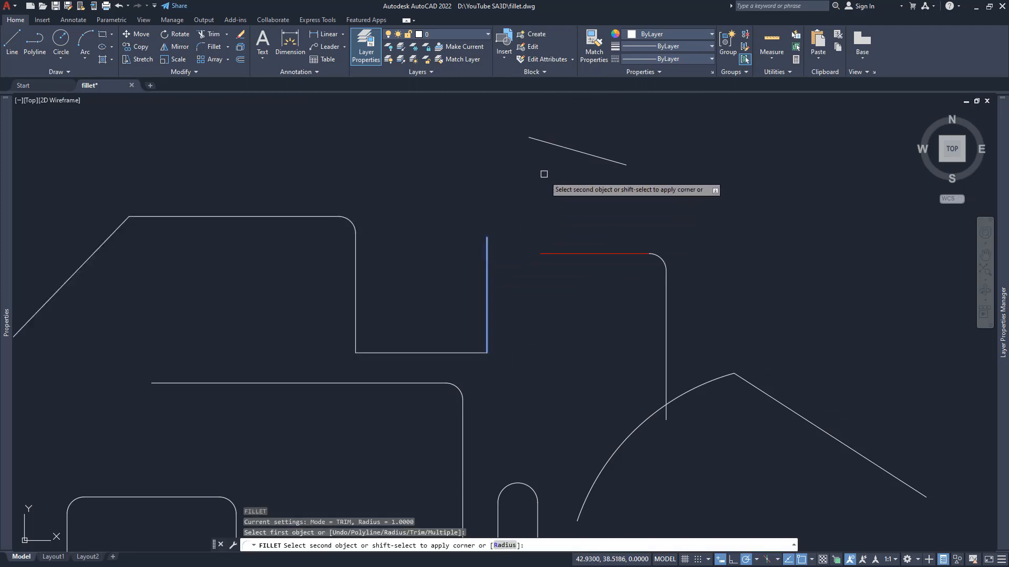
left_click(538, 140)
Step: Examine the extended polyline including the slanted segment, and clear the selection
left_click(562, 146)
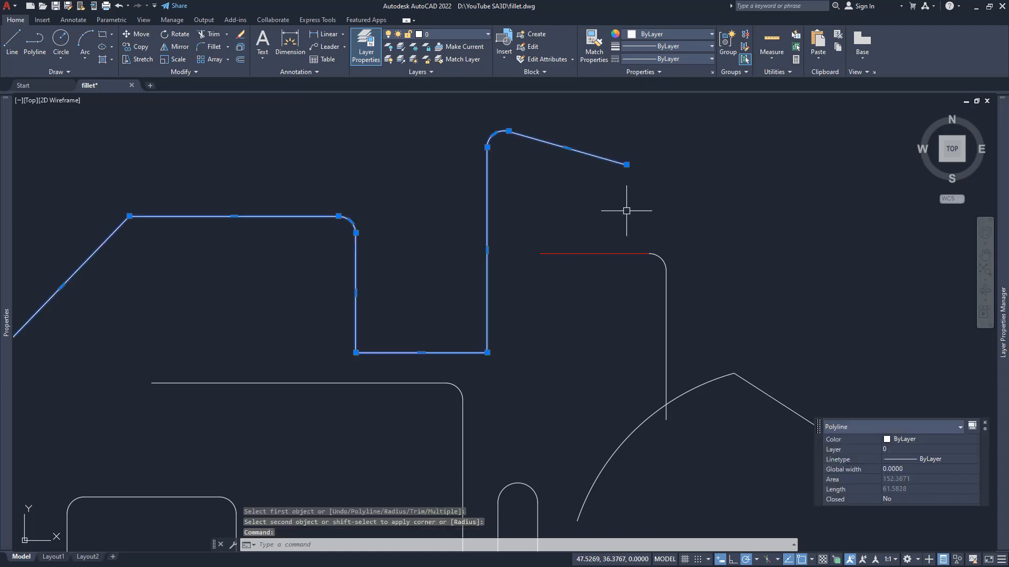
scroll(405, 244, "down", 2)
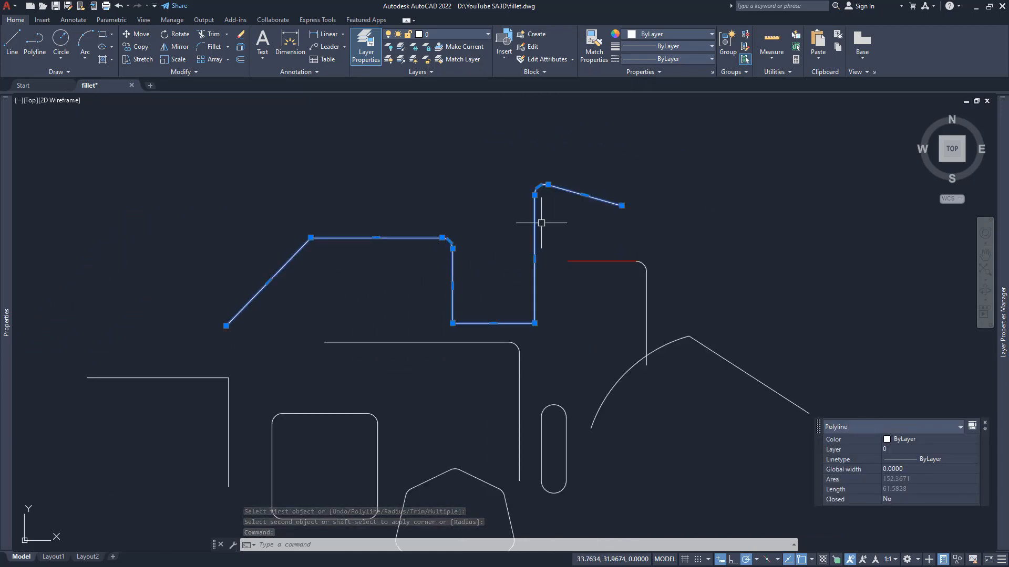
middle_click_drag(583, 233, 550, 240)
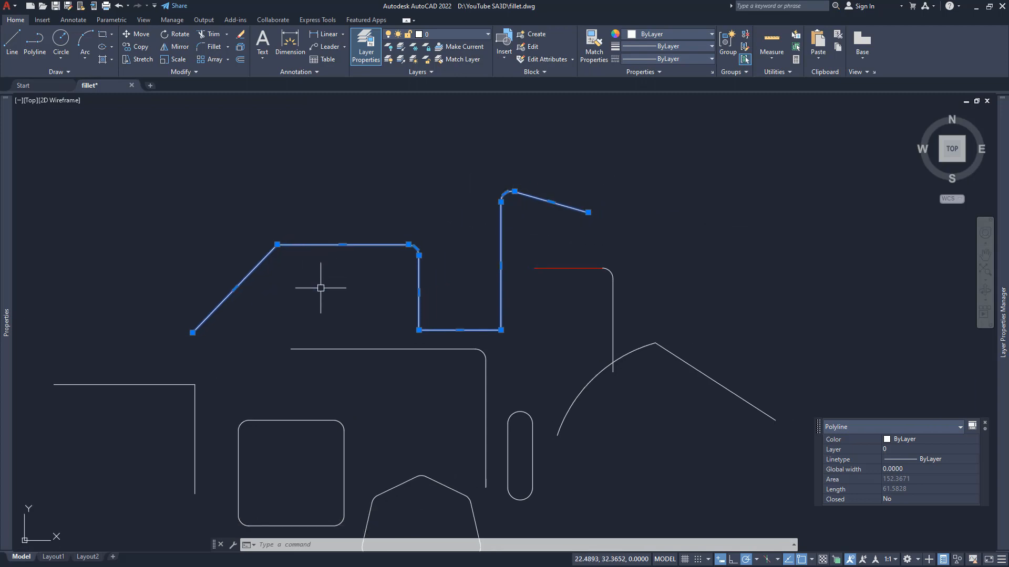
middle_click_drag(332, 352, 401, 287)
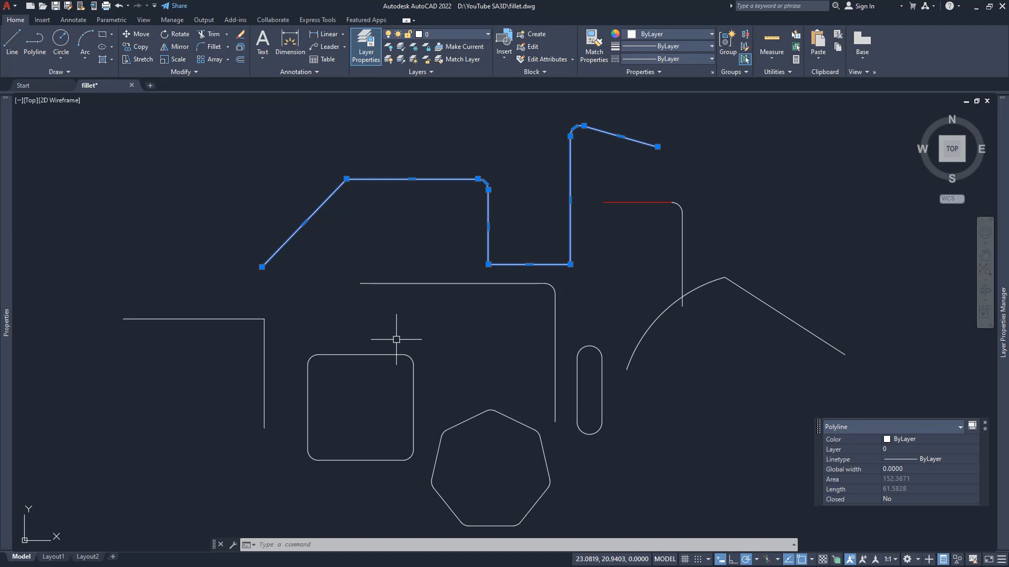
key("Escape")
middle_click_drag(464, 283, 414, 282)
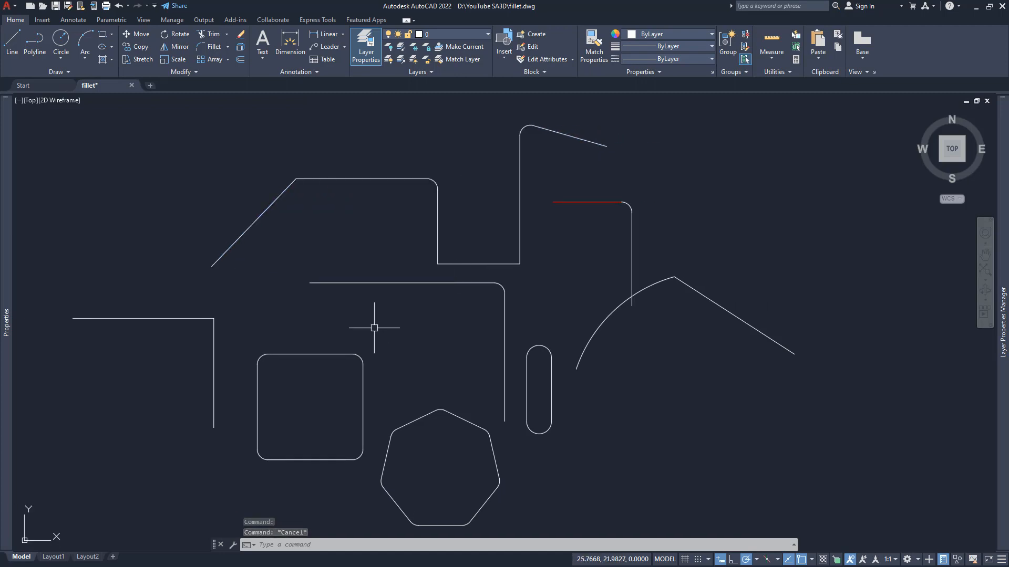
Step: Draw a rectangle 10 long and 25 wide in the empty area to the right of the existing shapes
scroll(371, 336, "down", 4)
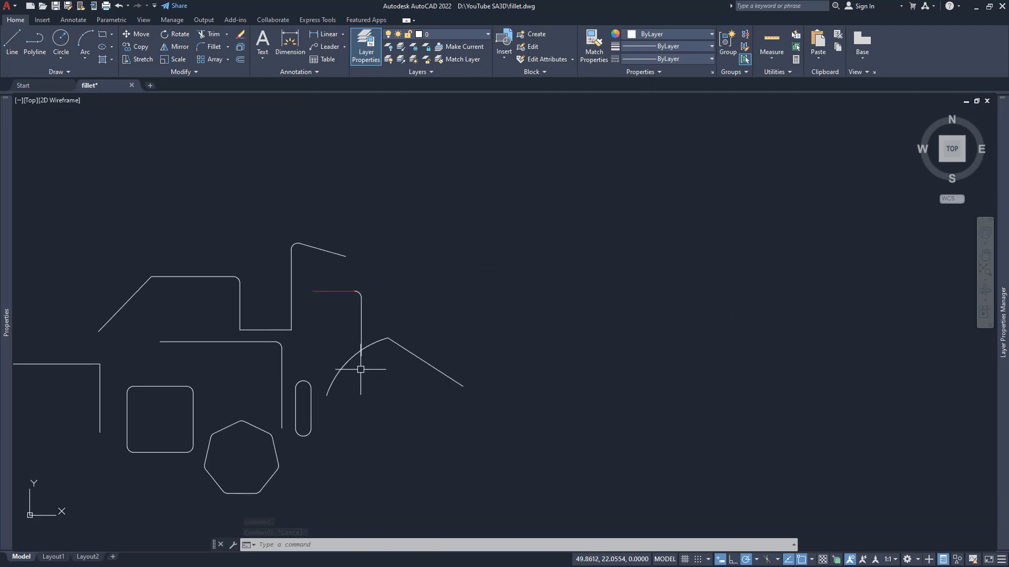
middle_click_drag(463, 350, 415, 383)
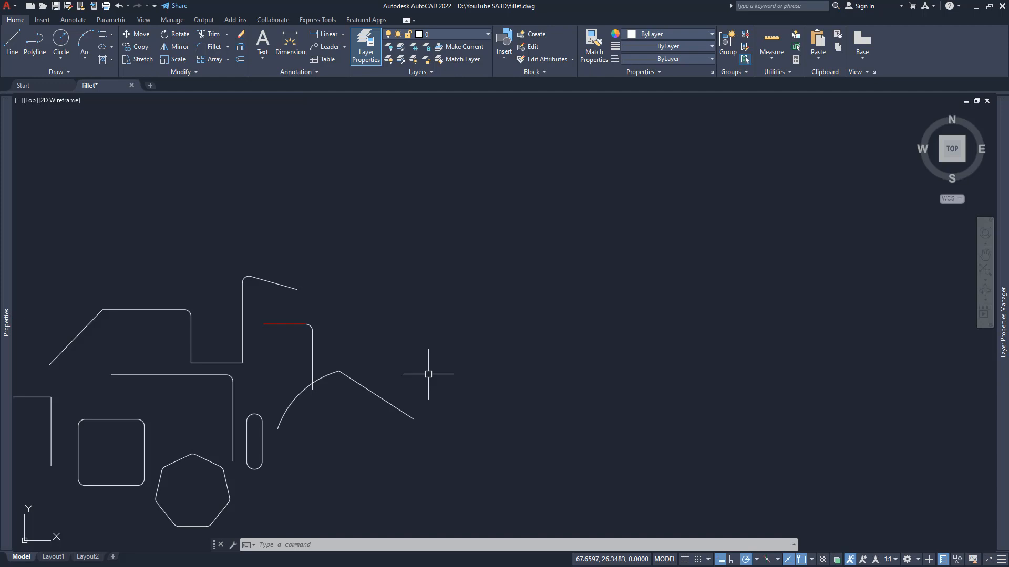
key("Return")
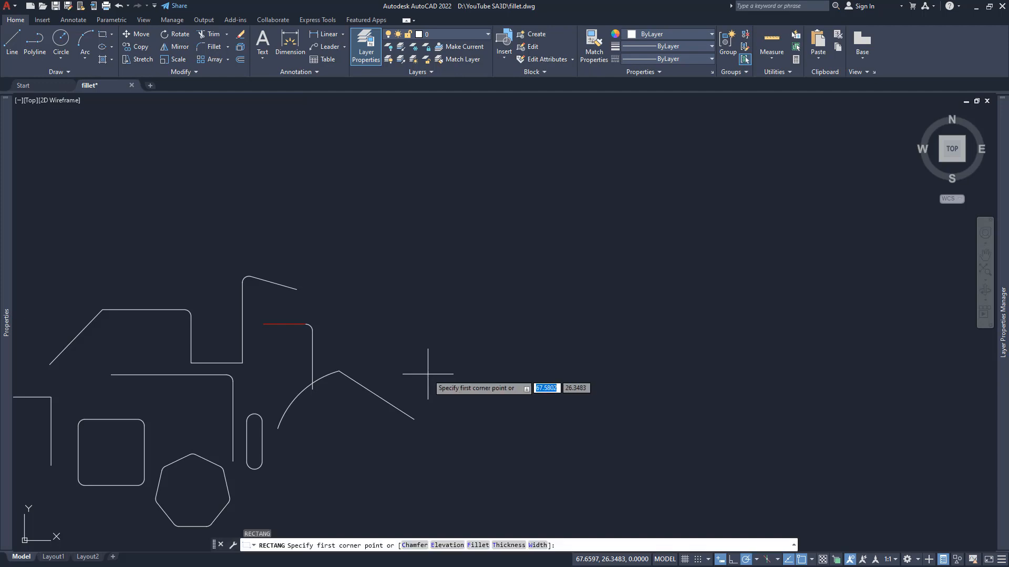
left_click(436, 360)
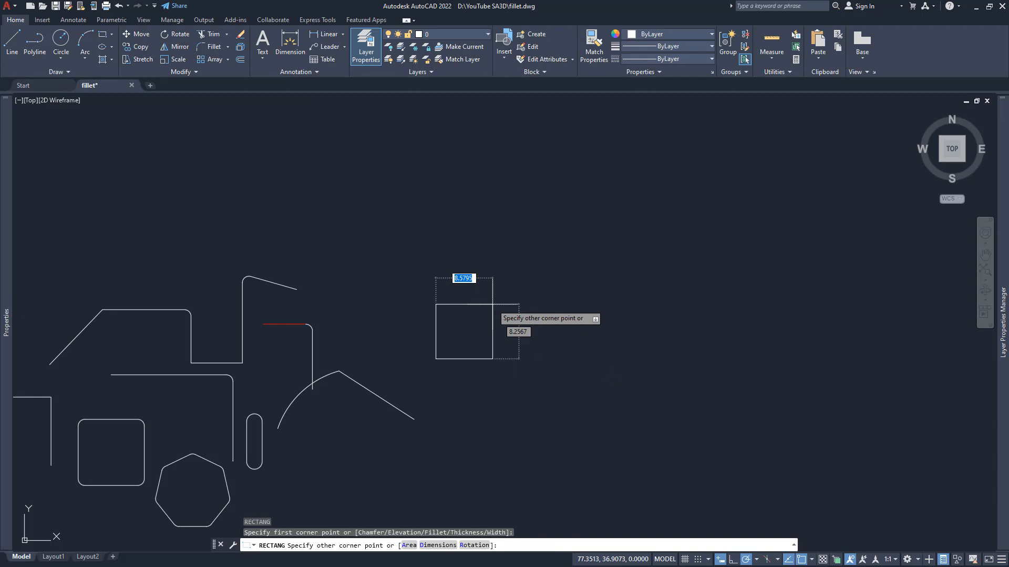
type("d")
key("Return")
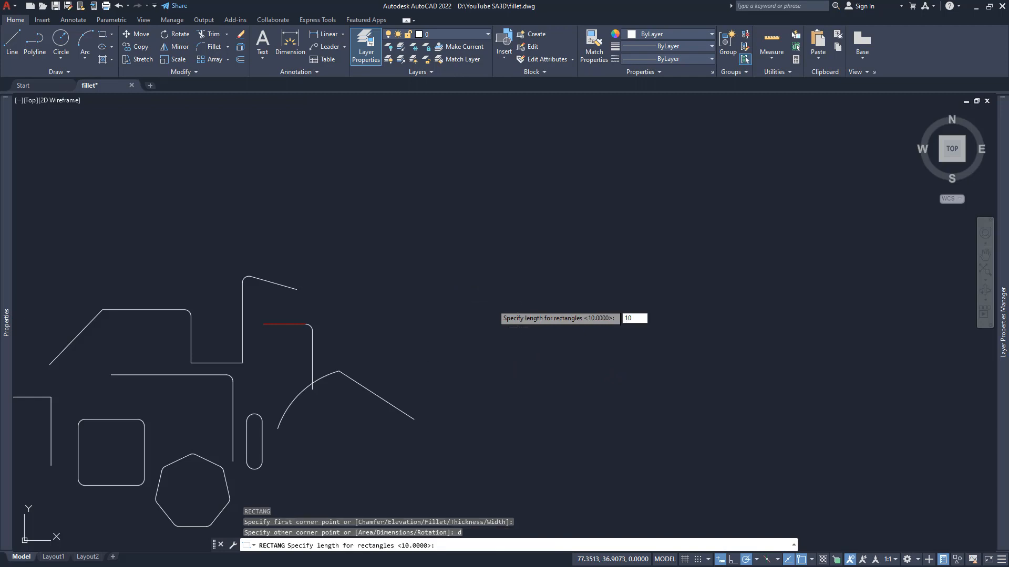
type("10")
key("Return")
type("25")
key("Return")
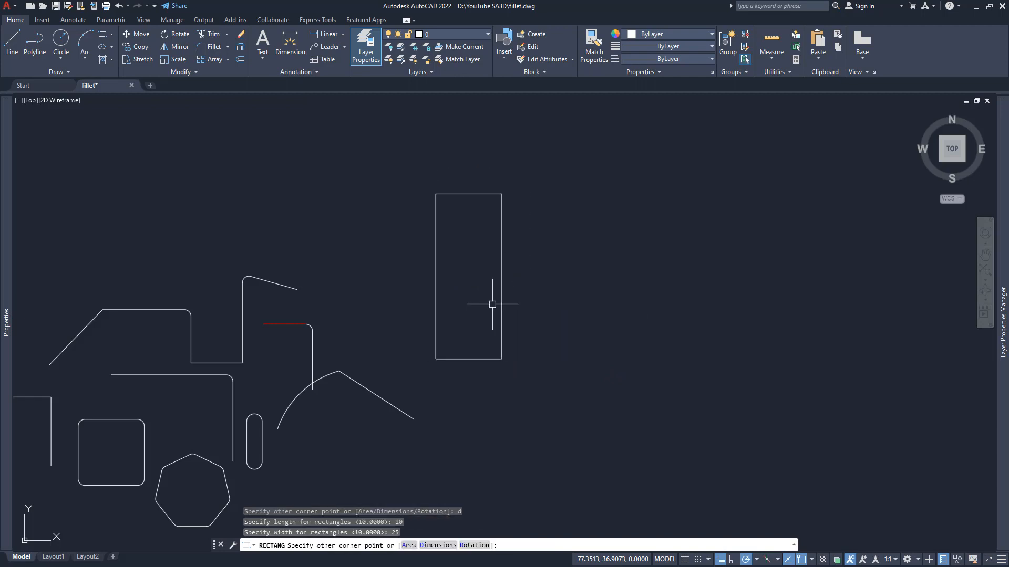
left_click(491, 302)
Step: Fillet the lower-right corner of the new tall rectangle with radius 9
scroll(485, 340, "up", 3)
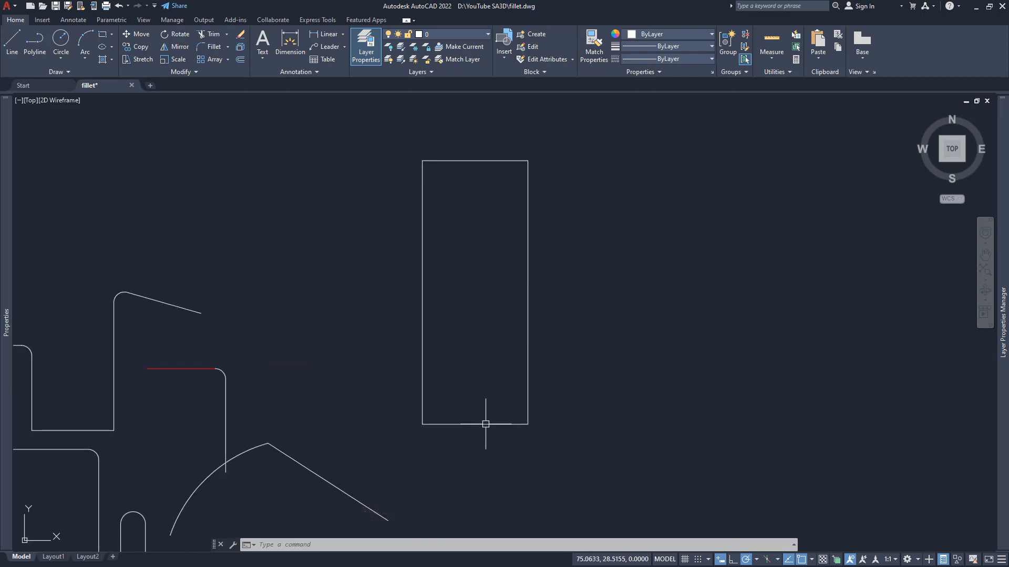
middle_click_drag(490, 382, 475, 386)
type("f")
key("Return")
type("r")
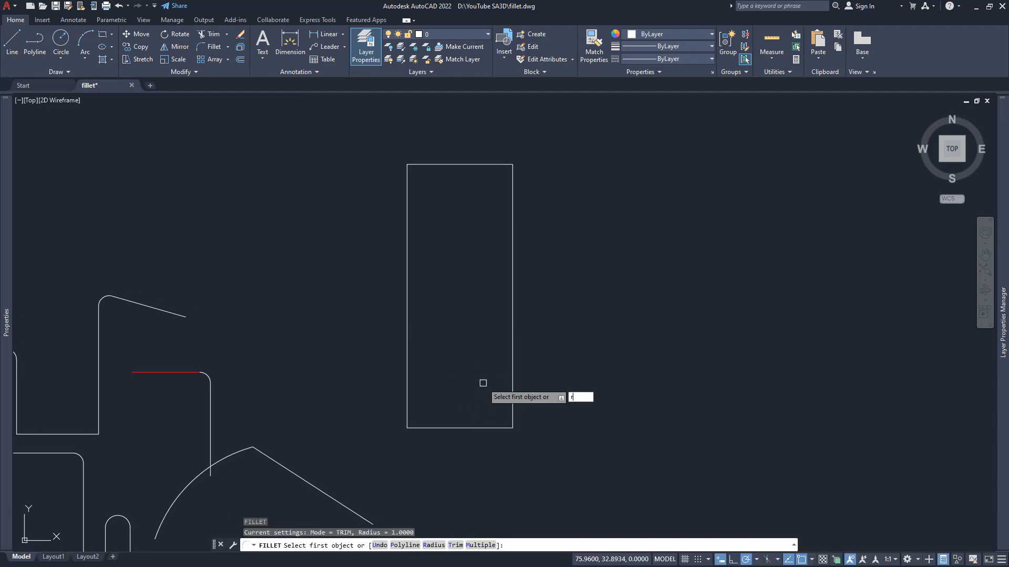
key("Return")
type("9")
key("Return")
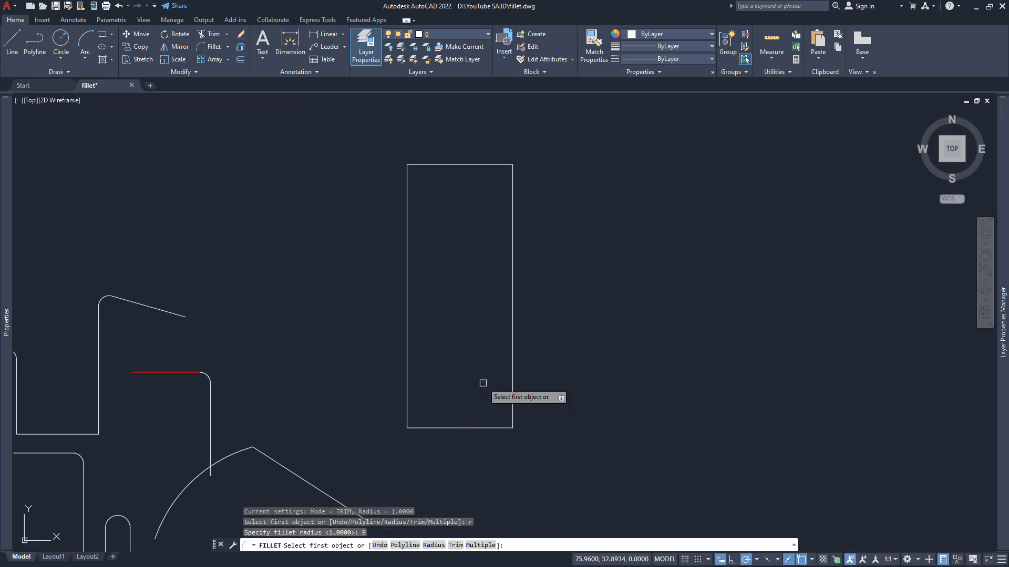
left_click(489, 427)
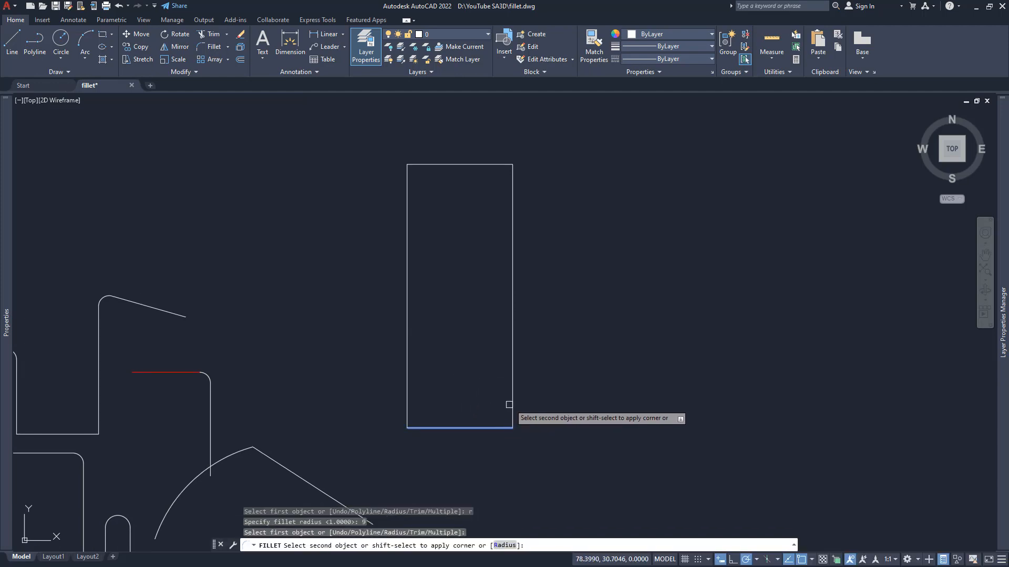
left_click(512, 329)
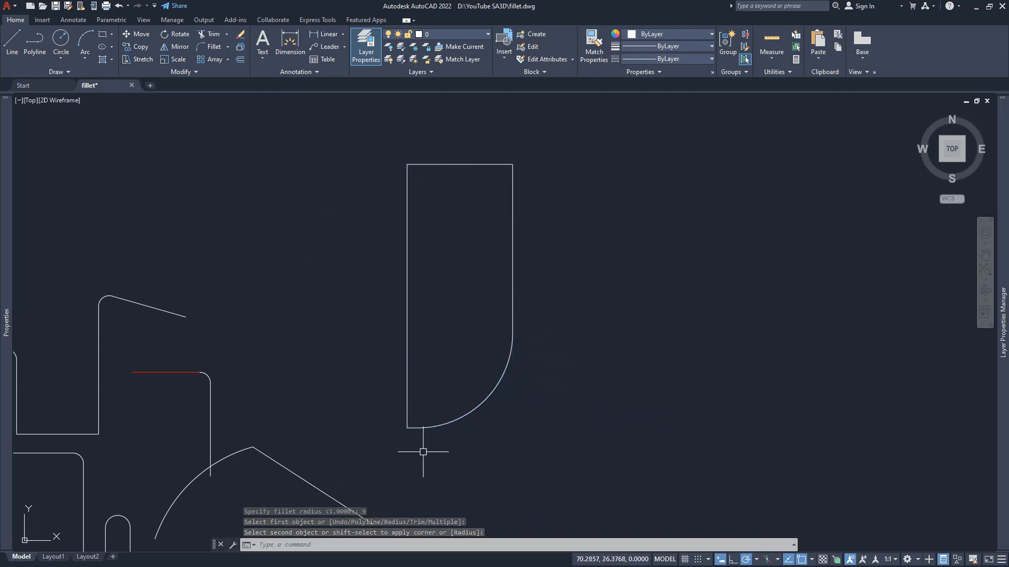
middle_click_drag(469, 435, 474, 409)
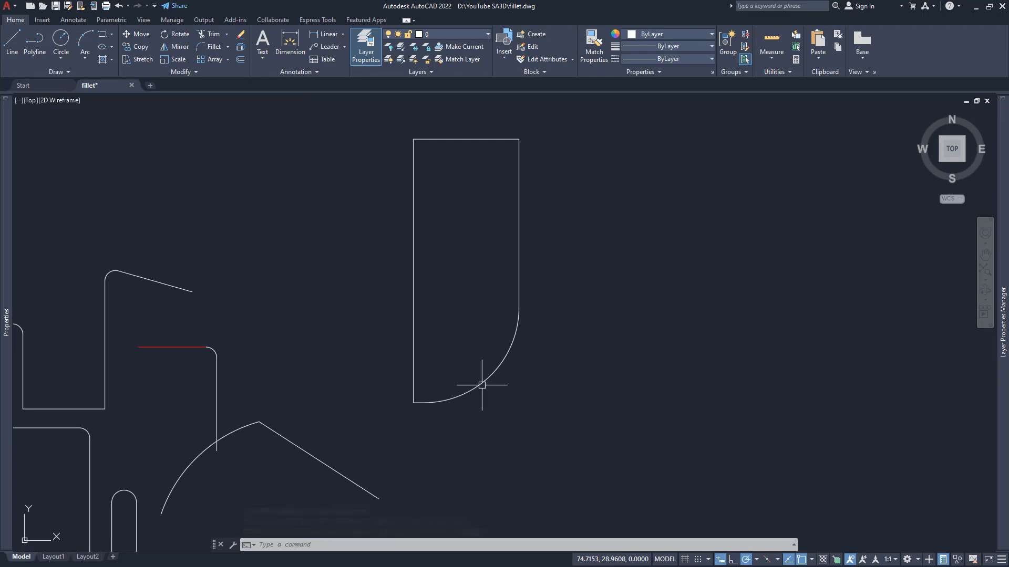
scroll(478, 378, "up", 2)
left_click(484, 389)
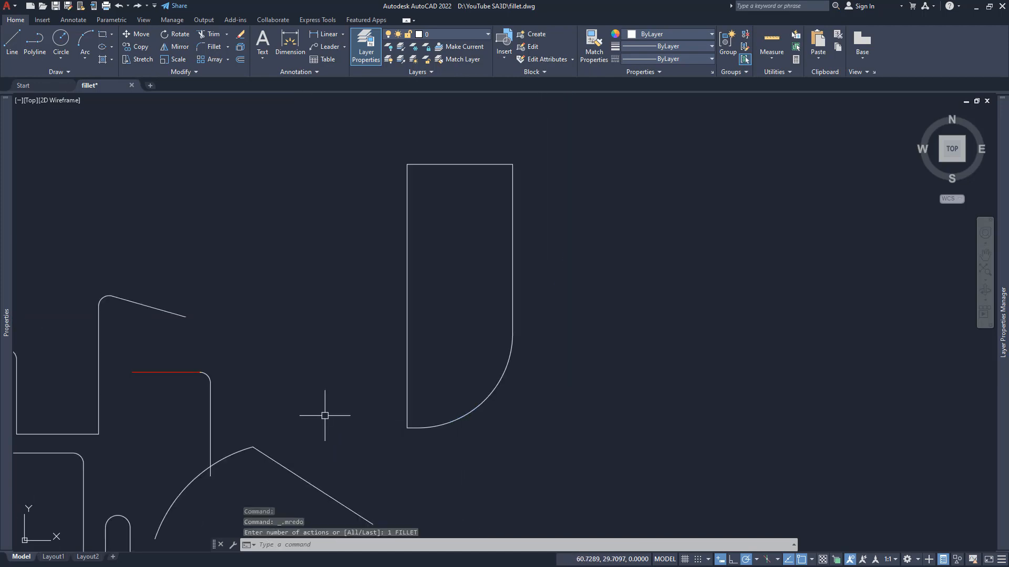
Step: Fillet the sharp corner of the two perpendicular lines left of the rounded square with radius 9, and undo it
middle_click_drag(324, 416, 507, 374)
middle_click_drag(304, 401, 492, 323)
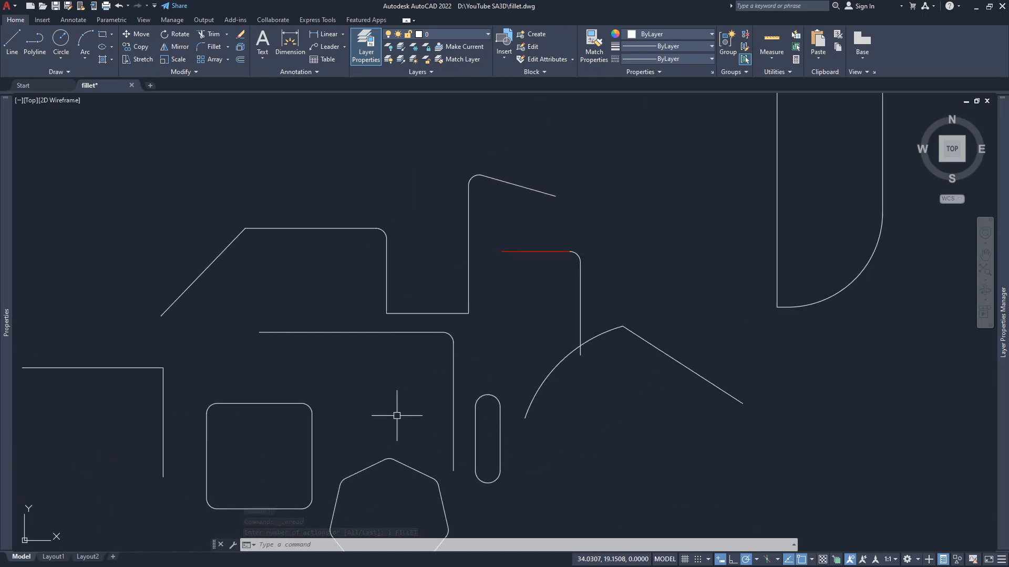
middle_click_drag(377, 426, 463, 346)
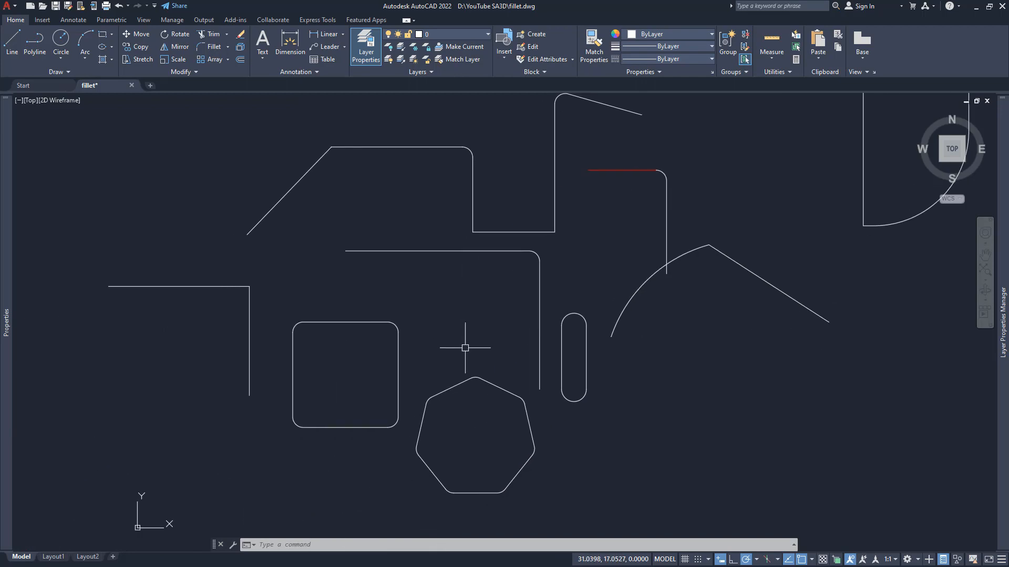
middle_click_drag(465, 348, 469, 350)
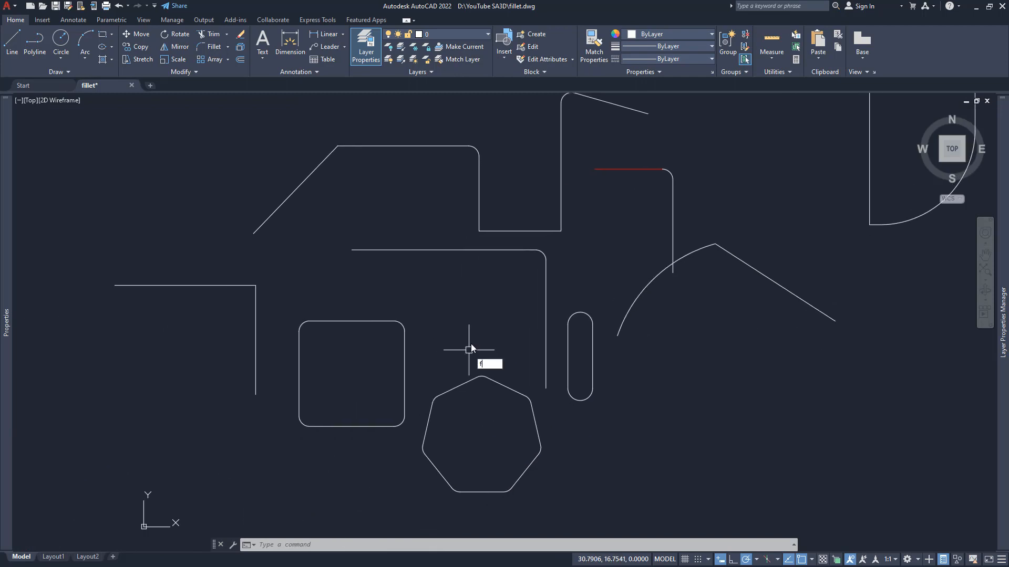
key("Return")
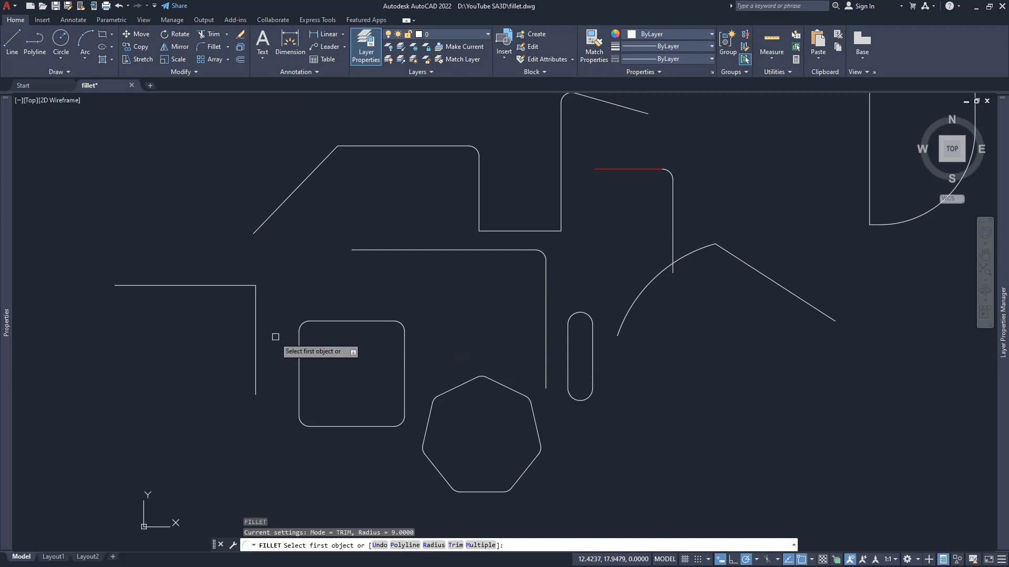
left_click(255, 297)
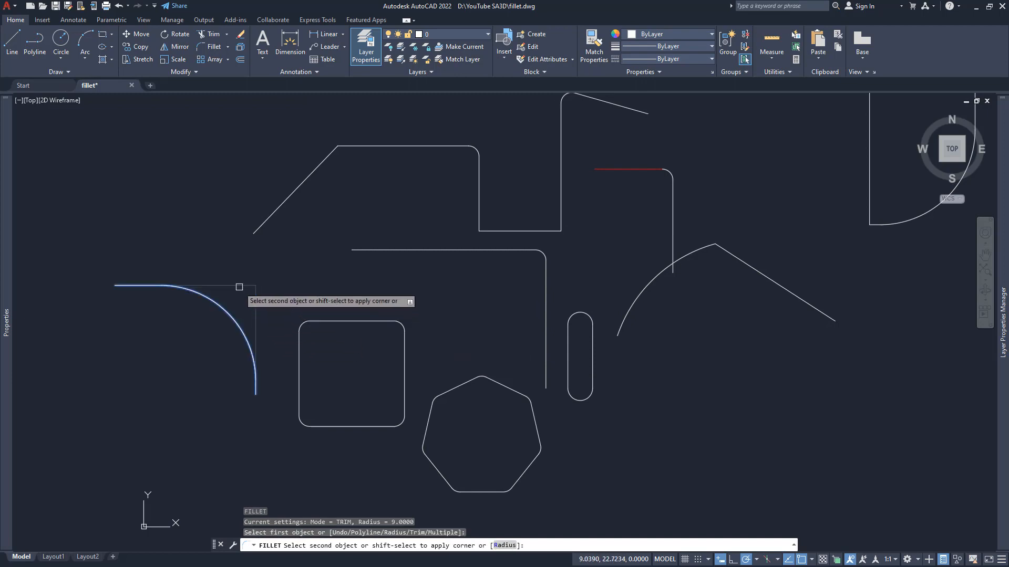
left_click(239, 287)
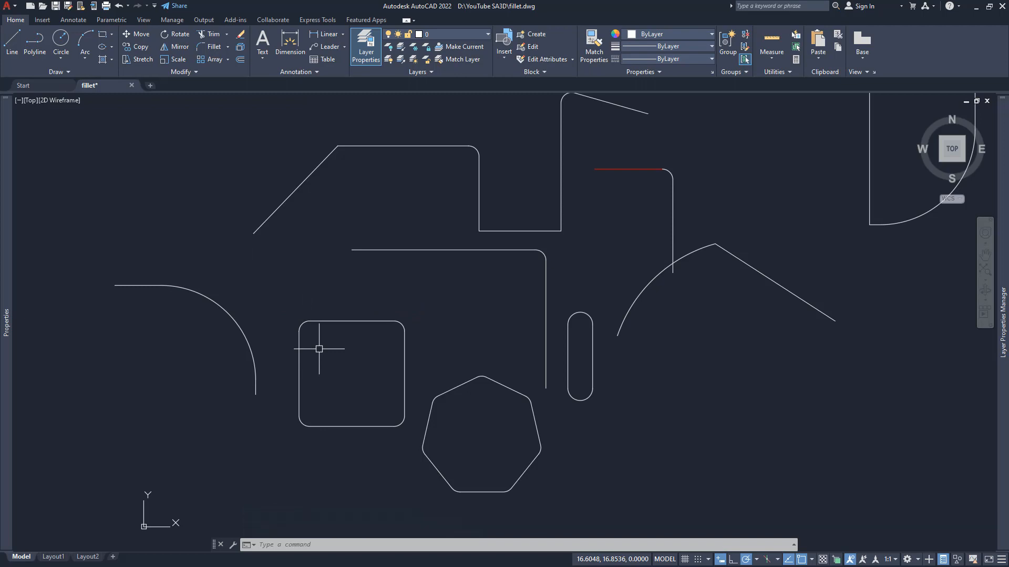
type("u")
key("Return")
Step: Fillet the same two-line corner and the long polyline's three remaining sharp corners with radius 1, using the Multiple option
type("f")
key("Return")
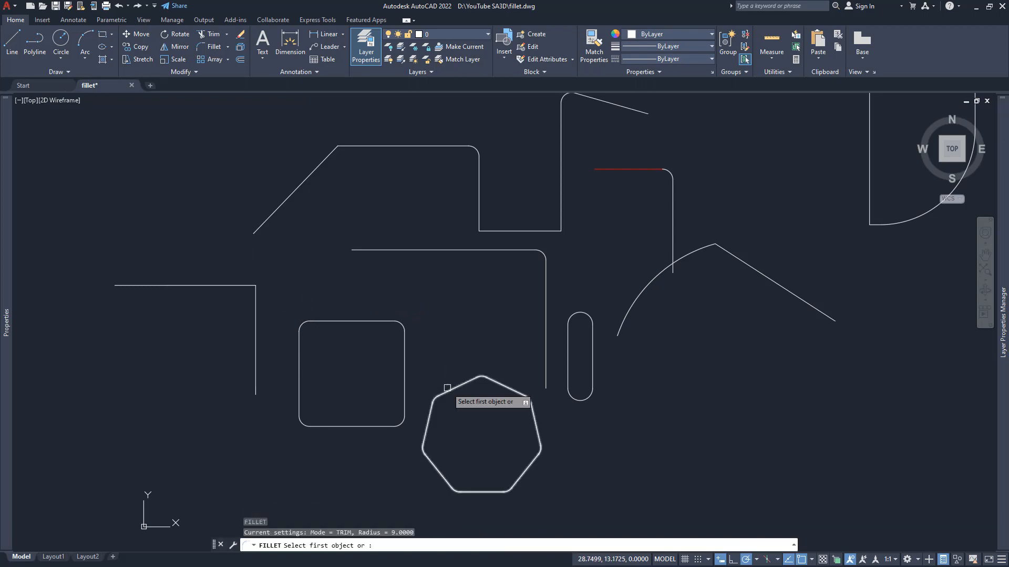
type("r")
key("Return")
type("1")
key("Return")
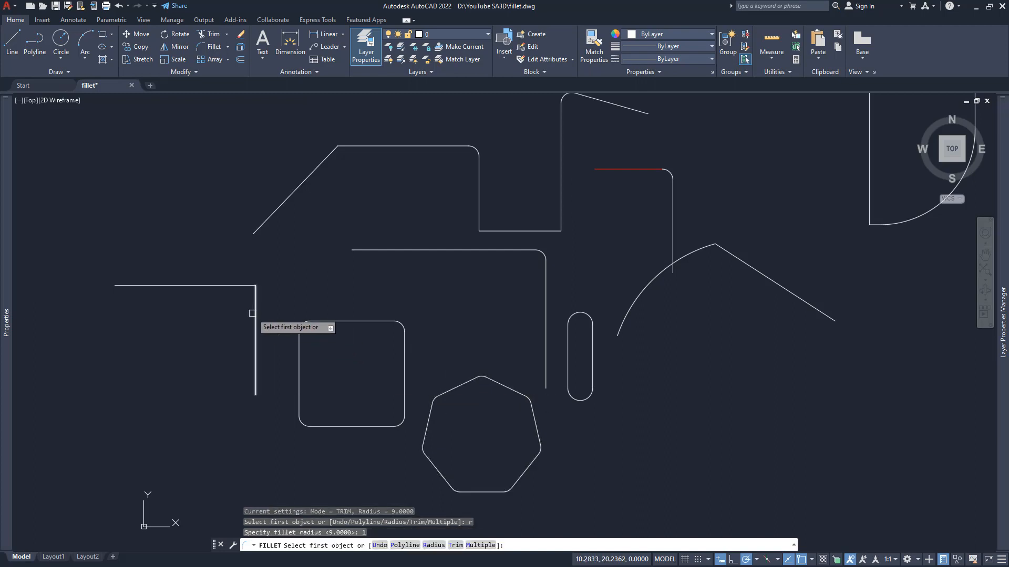
left_click(481, 546)
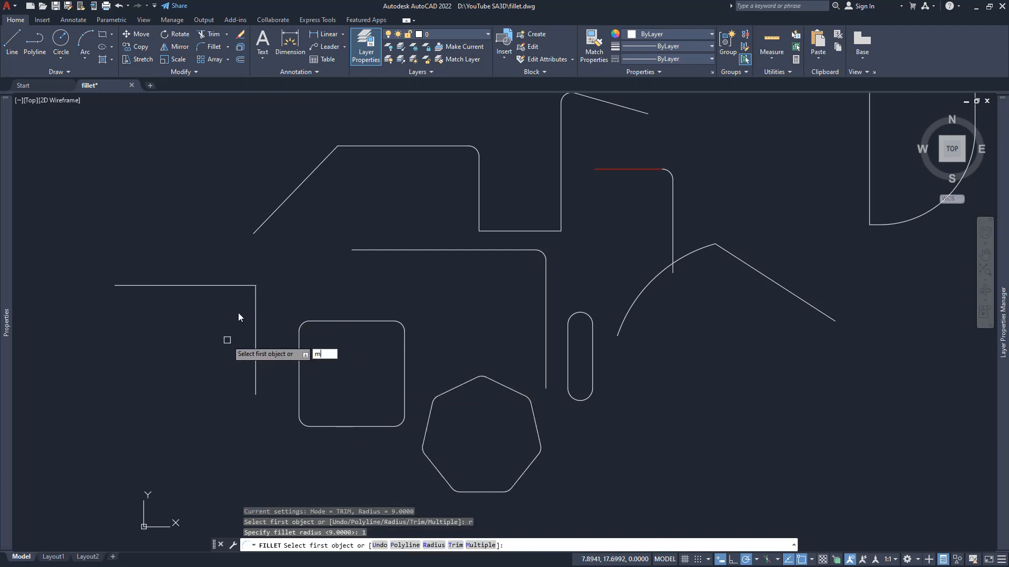
left_click(256, 309)
left_click(239, 288)
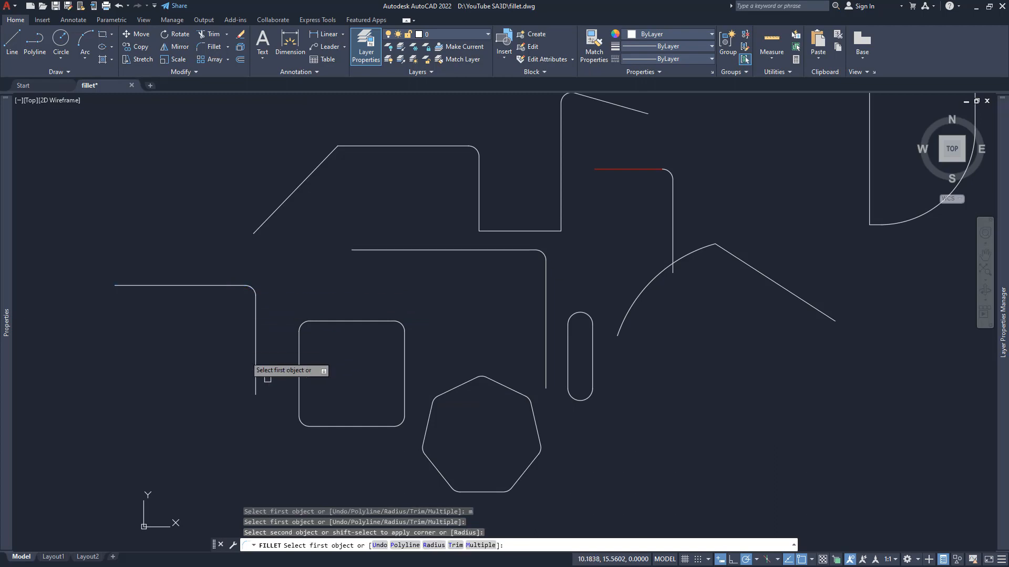
left_click(324, 159)
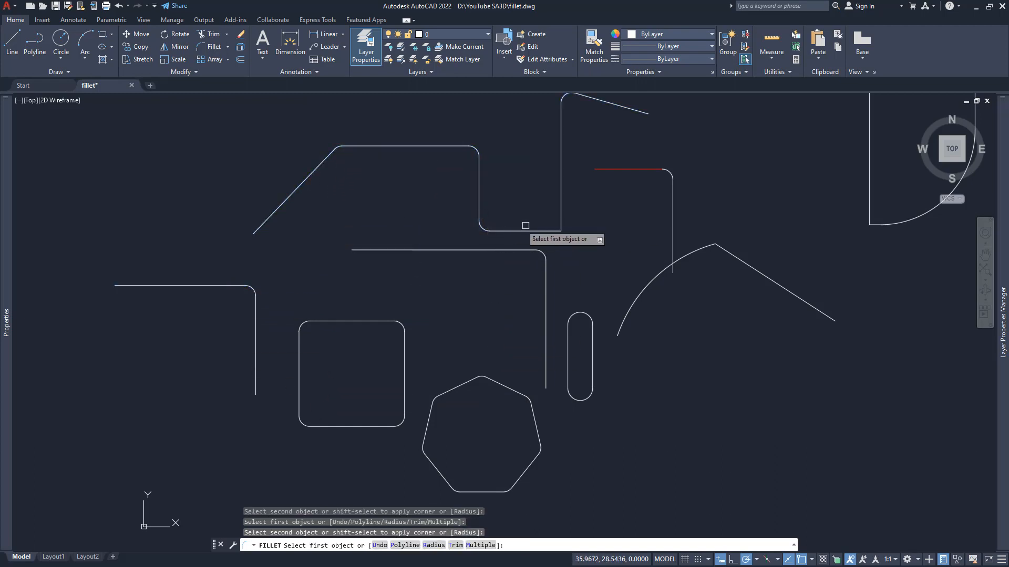
left_click(561, 224)
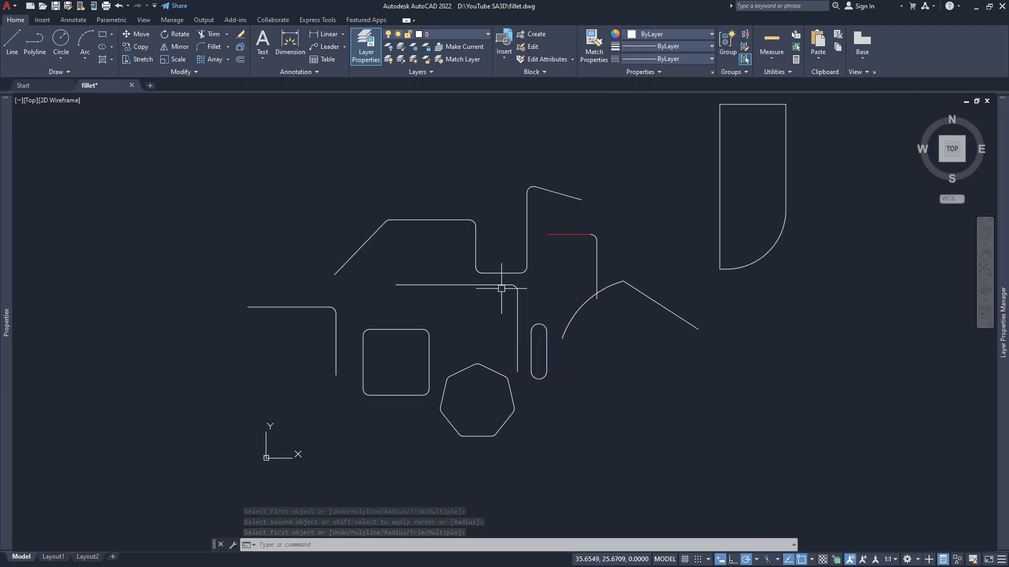
middle_click_drag(501, 255, 541, 366)
middle_click_drag(507, 299, 515, 372)
mouse_move(521, 319)
middle_mouse_down()
mouse_move(530, 371)
mouse_move(509, 351)
middle_mouse_up()
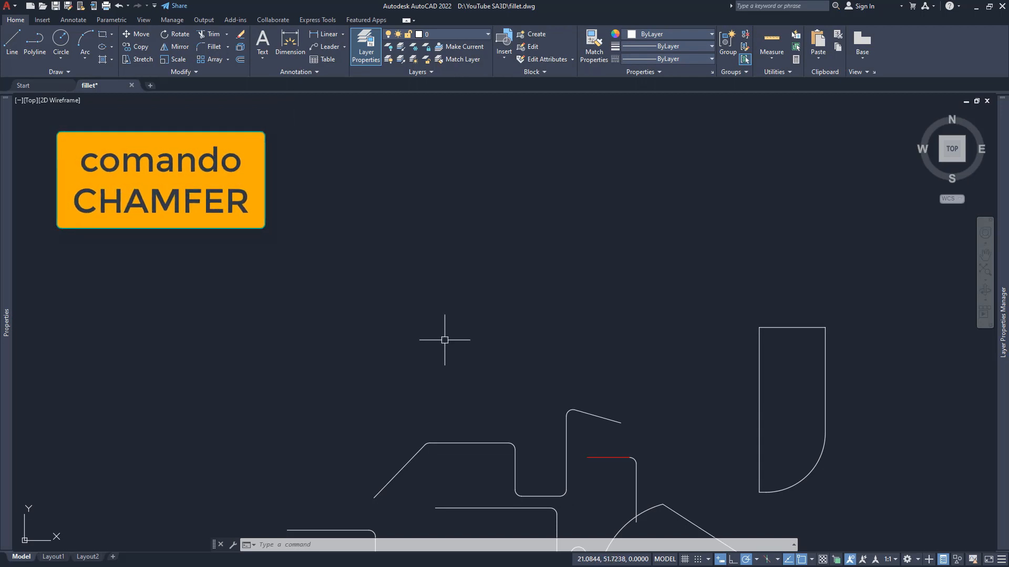
middle_click_drag(475, 392, 462, 309)
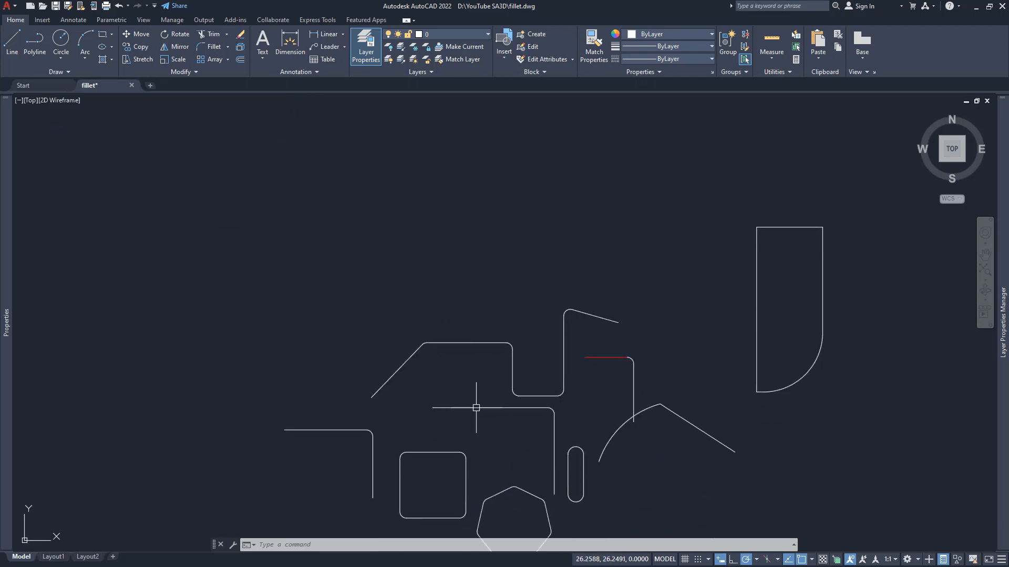
middle_click_drag(466, 369, 469, 410)
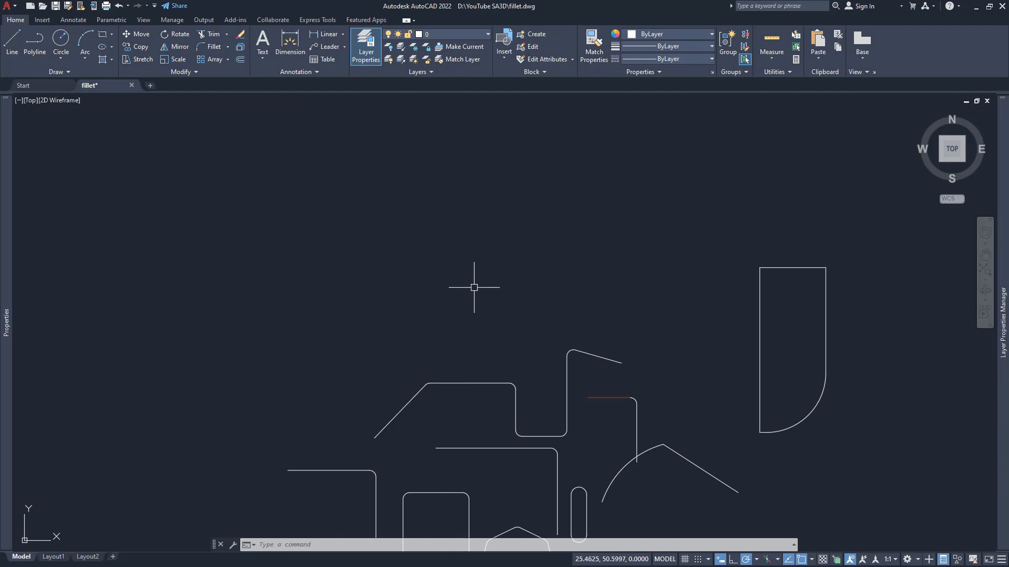
Step: Draw a 5 by 5 rectangle in the empty area above the long polyline
middle_click_drag(457, 311, 454, 357)
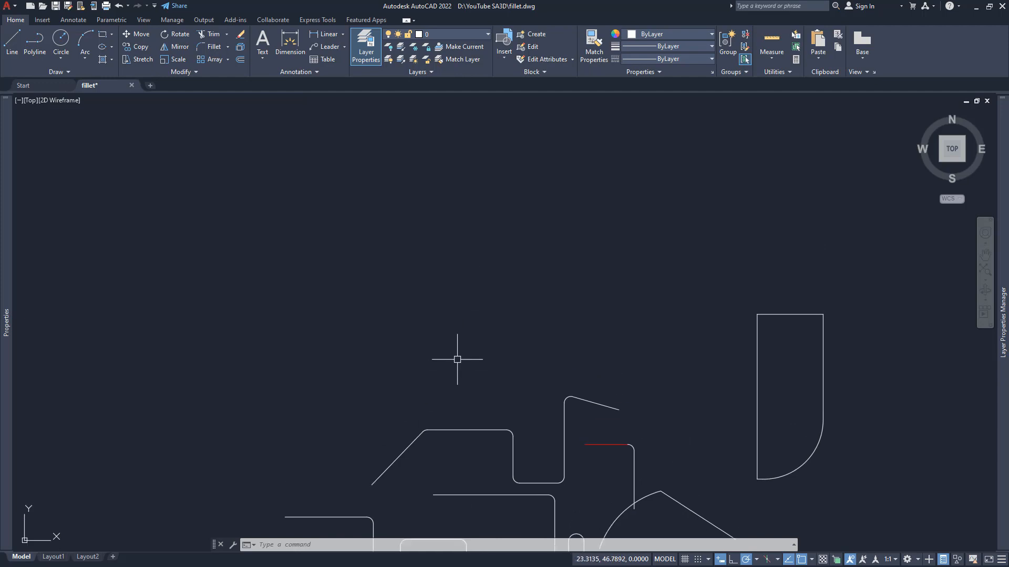
middle_click_drag(457, 360, 450, 358)
key("Return")
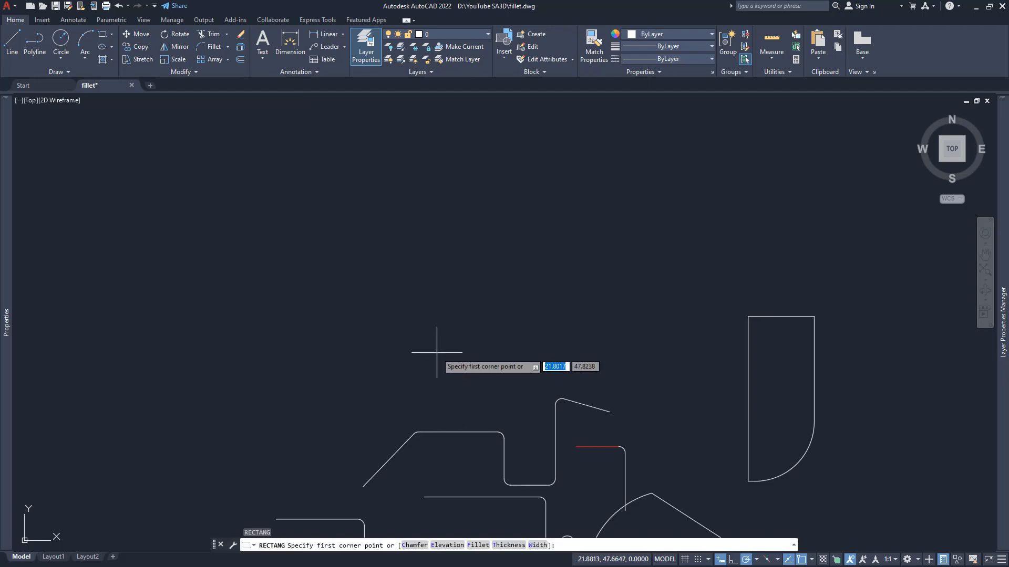
left_click(434, 350)
type("d")
key("Return")
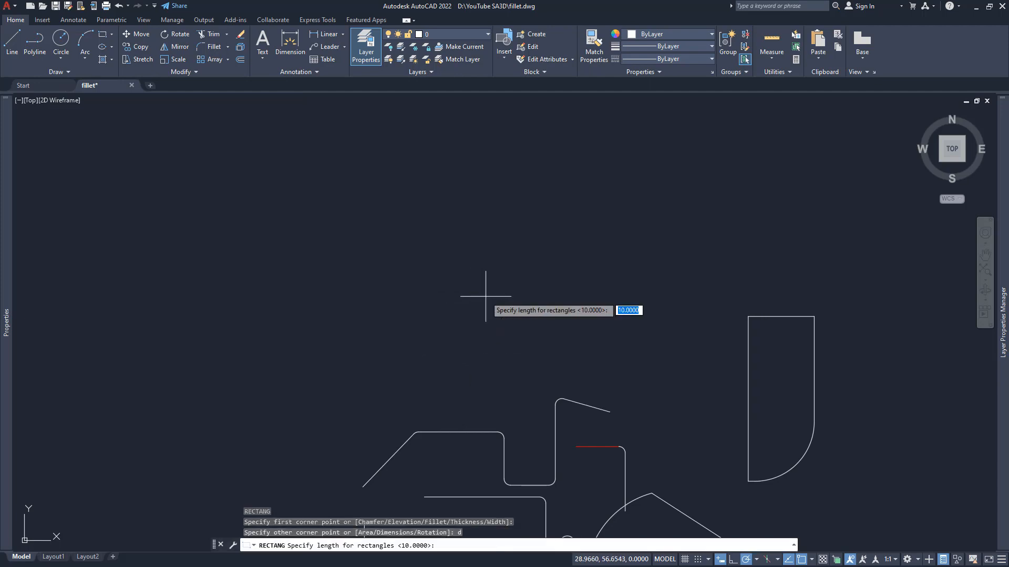
type("5")
key("Return")
type("5")
key("Return")
left_click(485, 297)
Step: Chamfer the upper-left corner of the new 5 by 5 square with both chamfer distances set to 1
scroll(457, 334, "up", 6)
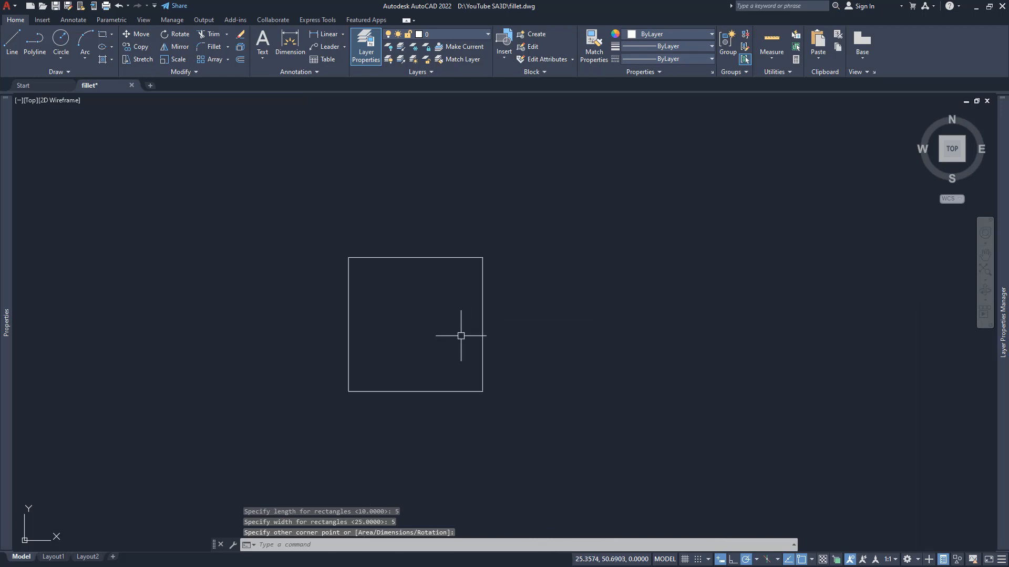
mouse_move(461, 335)
middle_mouse_down()
mouse_move(508, 304)
mouse_move(488, 360)
middle_mouse_up()
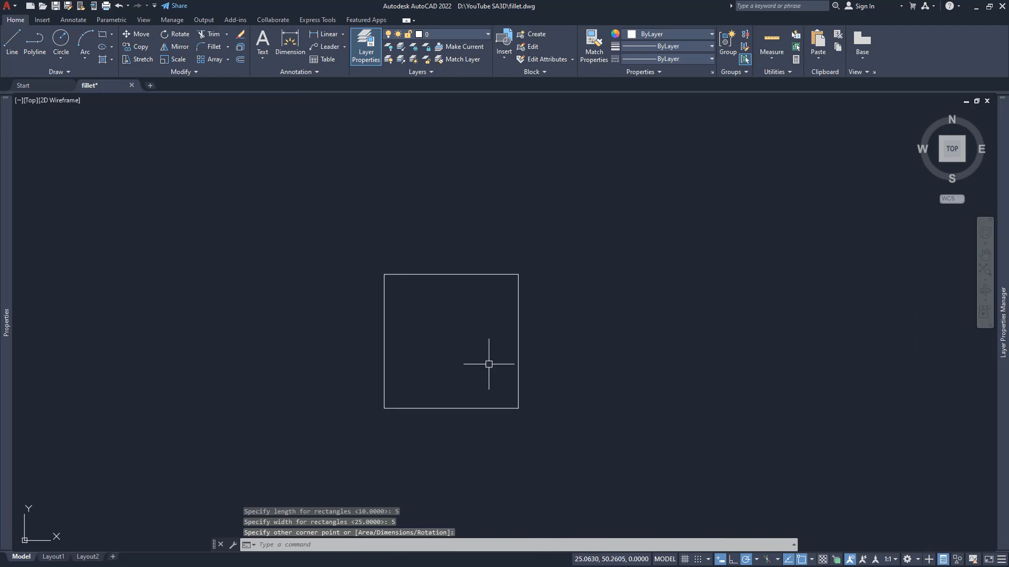
left_click(228, 48)
left_click(228, 84)
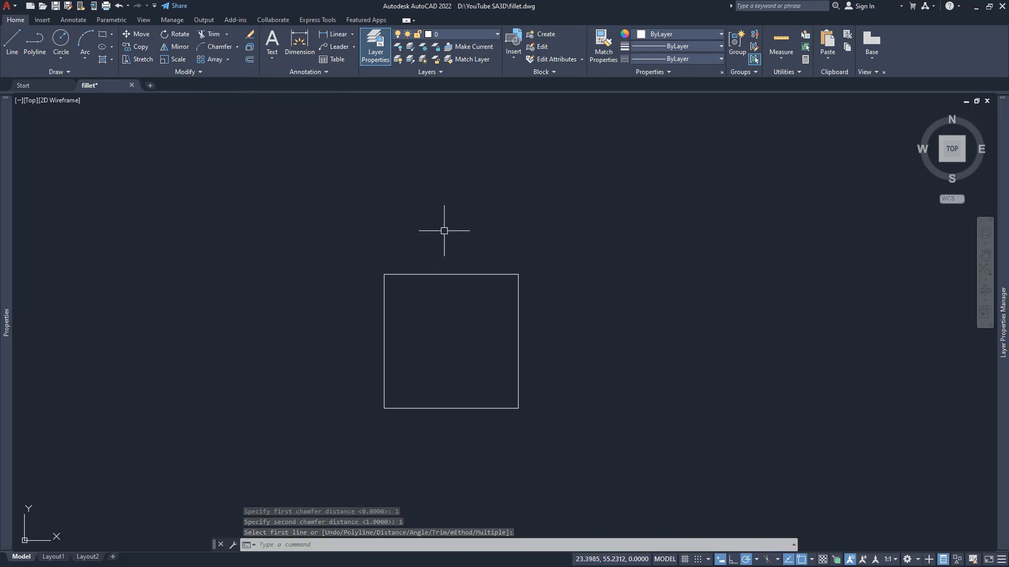
type("CHA")
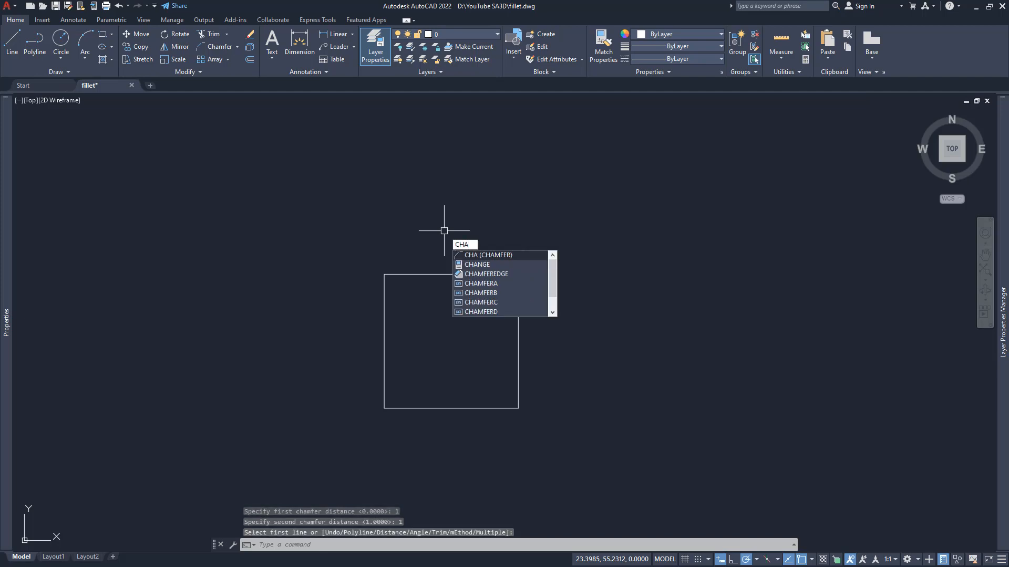
key("Return")
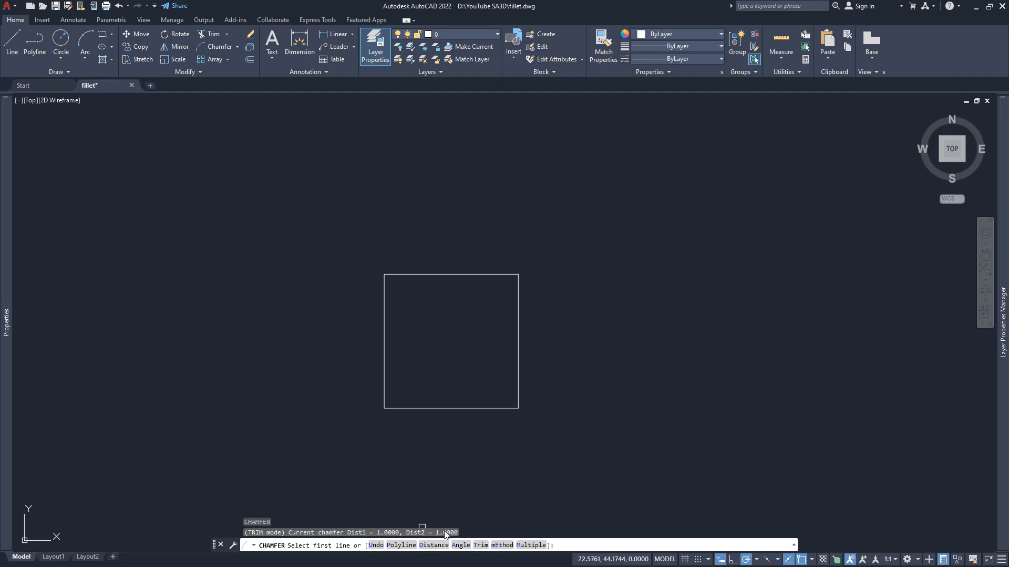
left_click(386, 287)
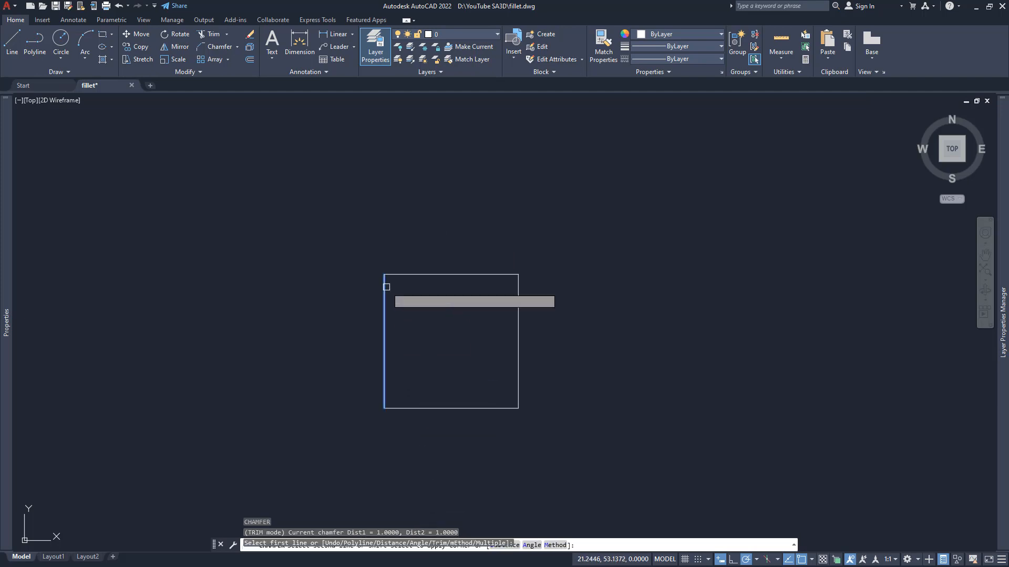
left_click(430, 276)
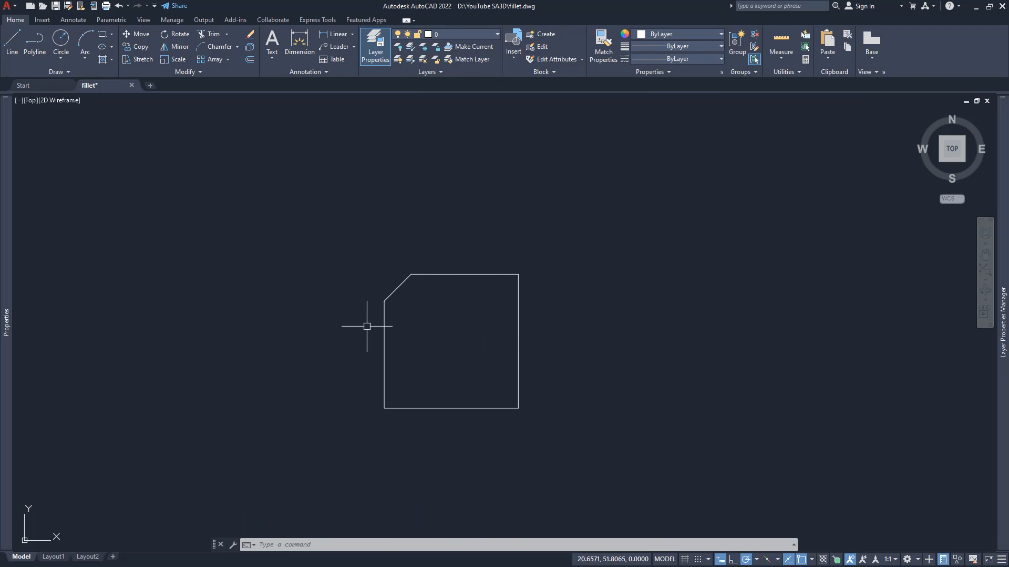
Step: Draw two separate slanted lines to the right of the chamfered square, rising toward each other with a gap between their upper ends
middle_click_drag(452, 315, 425, 311)
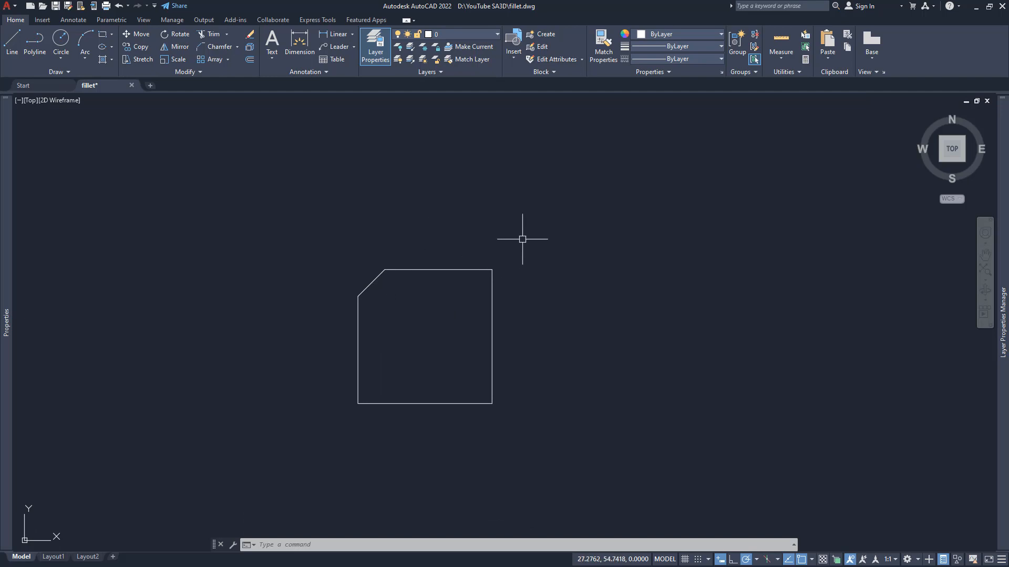
middle_click_drag(441, 365, 413, 368)
scroll(631, 303, "up", 2)
type("l")
key("Return")
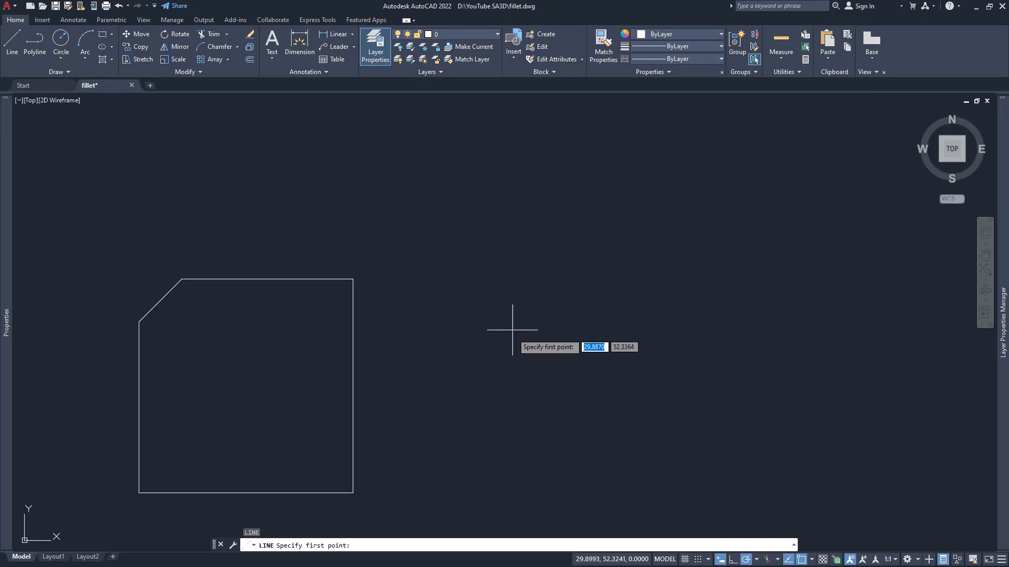
left_click(513, 330)
left_click(681, 192)
key("Return")
key("Return")
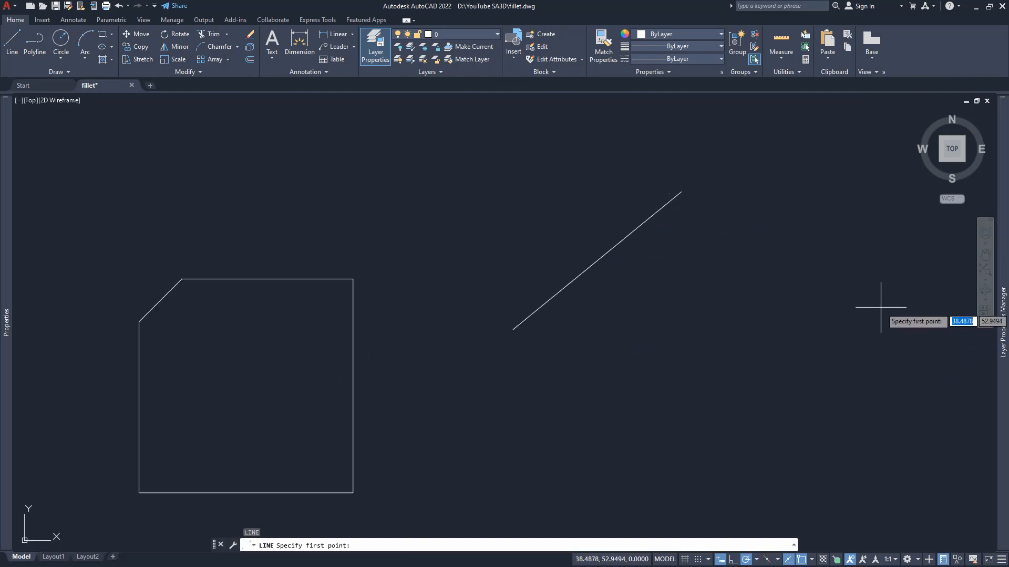
left_click(904, 311)
left_click(748, 221)
key("Return")
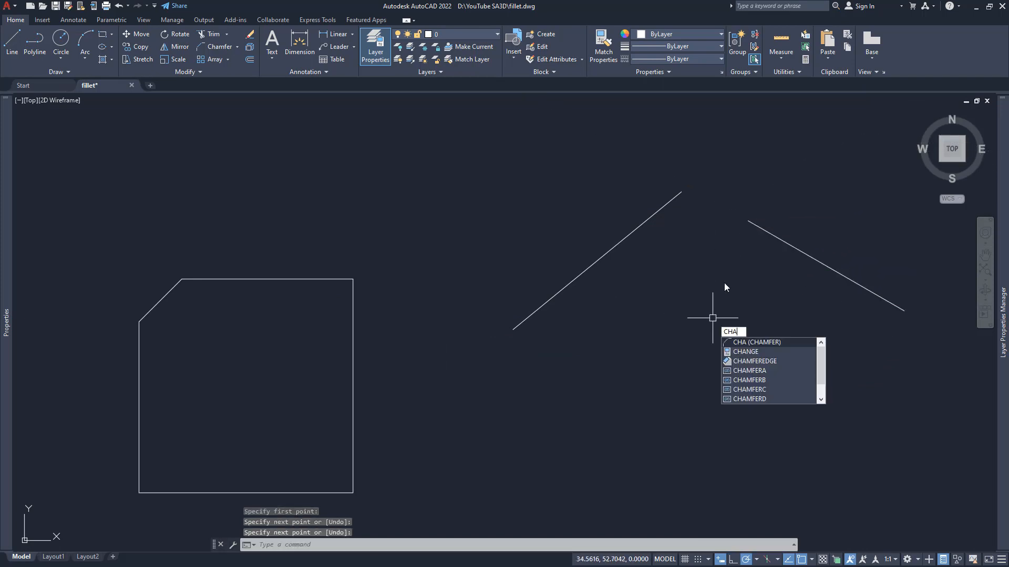
Step: Chamfer the two slanted lines near their upper ends with both distances at 1, selecting the right-hand line first
key("Return")
left_click(752, 224)
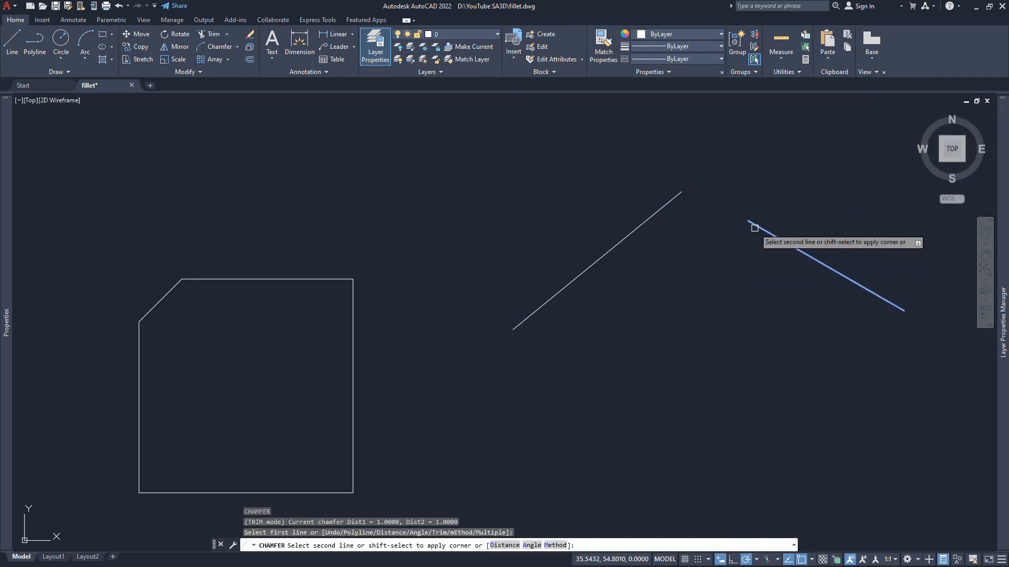
left_click(638, 227)
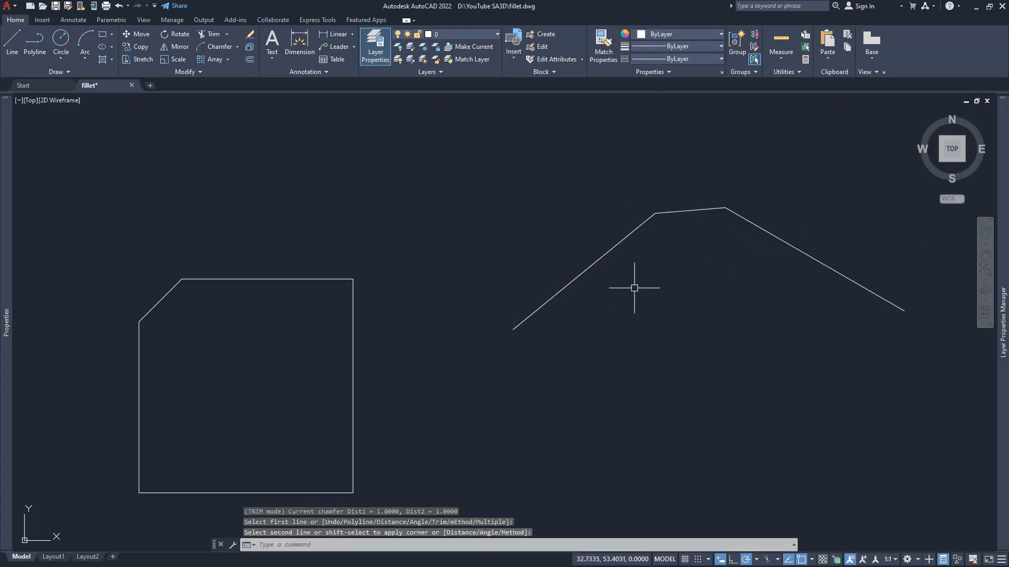
Step: Extend the two slanted lines to a sharp corner above their chamfer line, using Chamfer's apply-corner selection
type("cha")
key("Return")
left_click(634, 231)
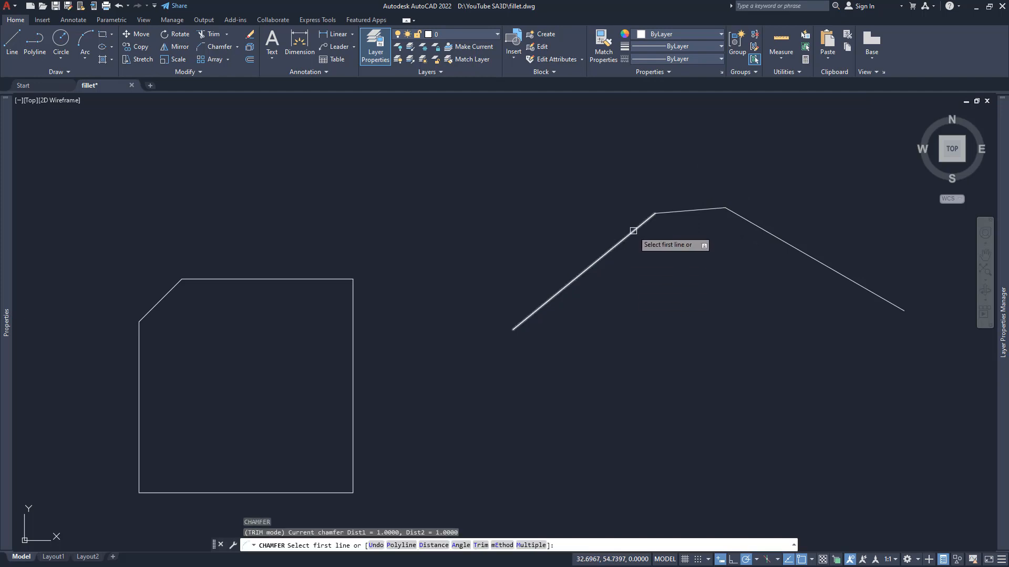
left_click(740, 217)
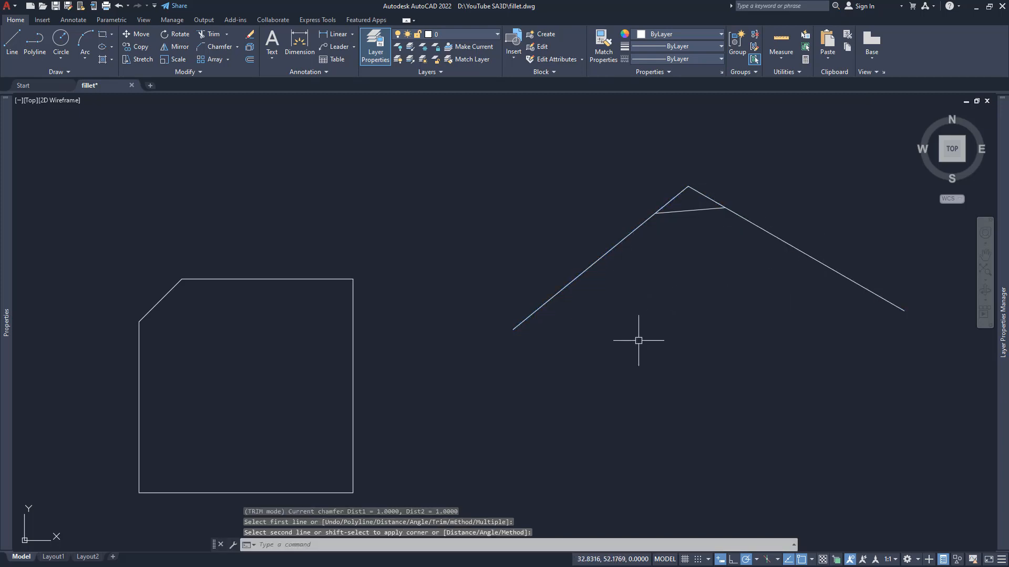
Step: Chamfer the square's upper-right corner with a distance of 1 along the top edge and 0.2 along the right edge
middle_click_drag(272, 353, 373, 318)
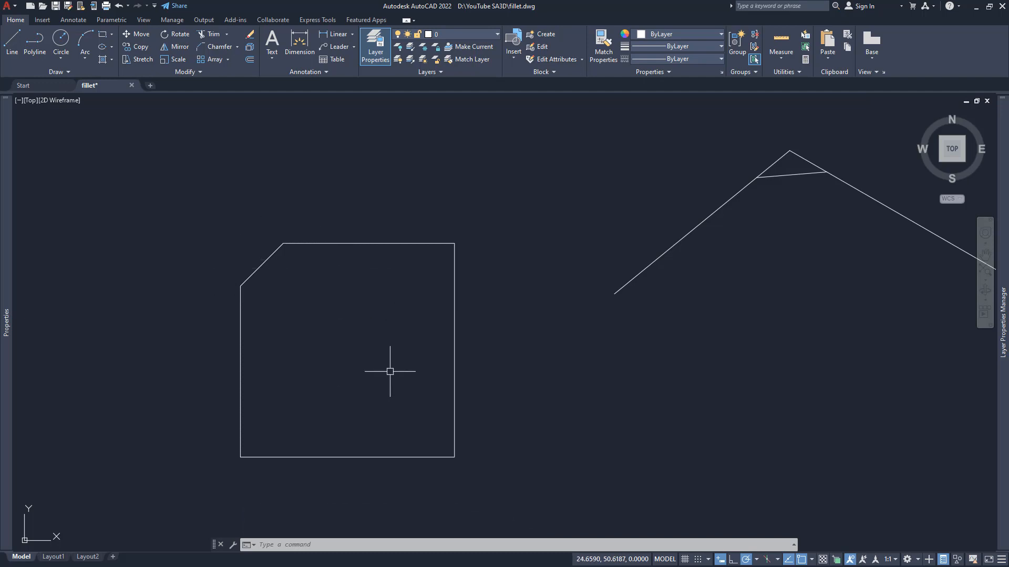
type("ha")
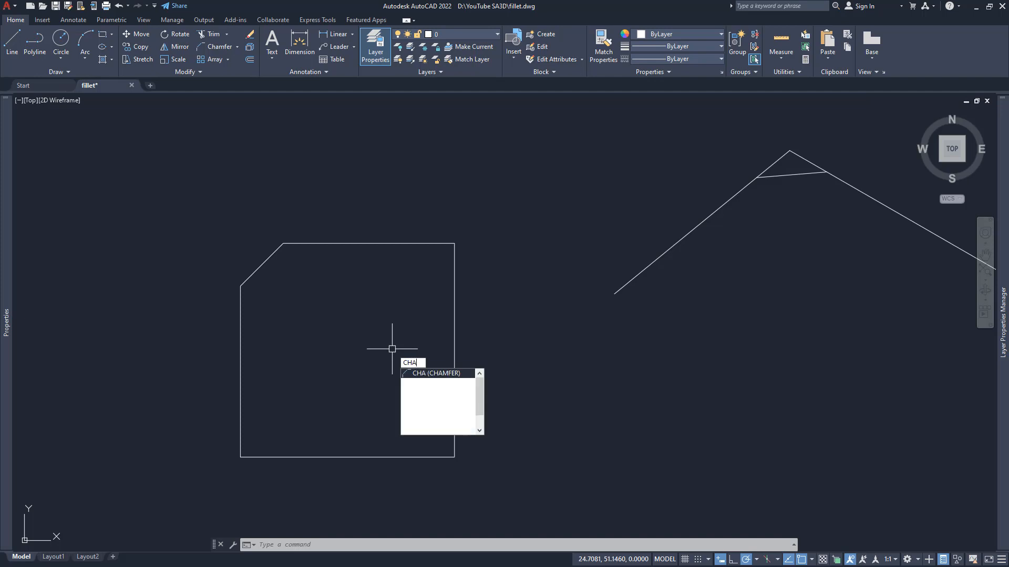
key("Return")
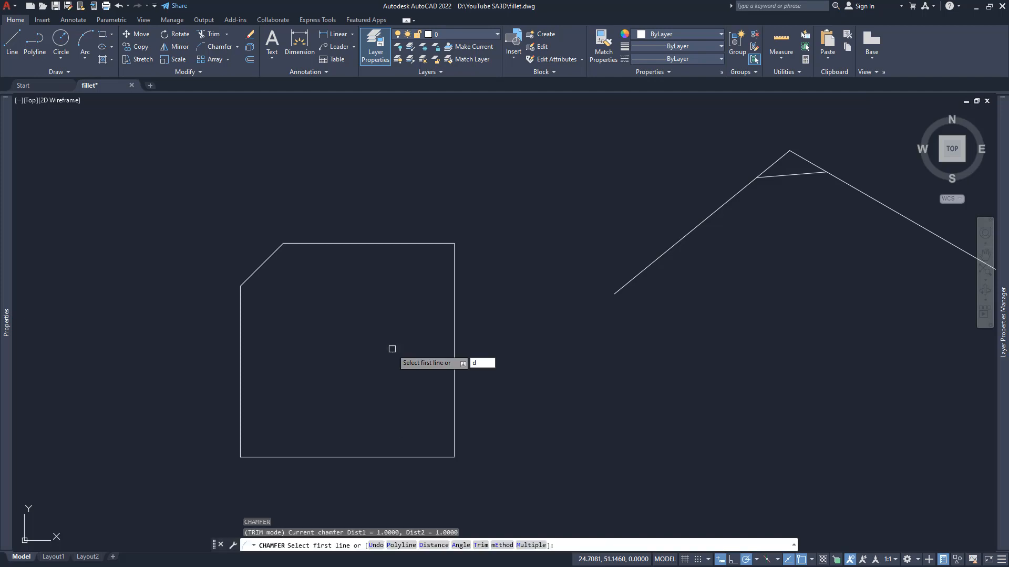
key("Return")
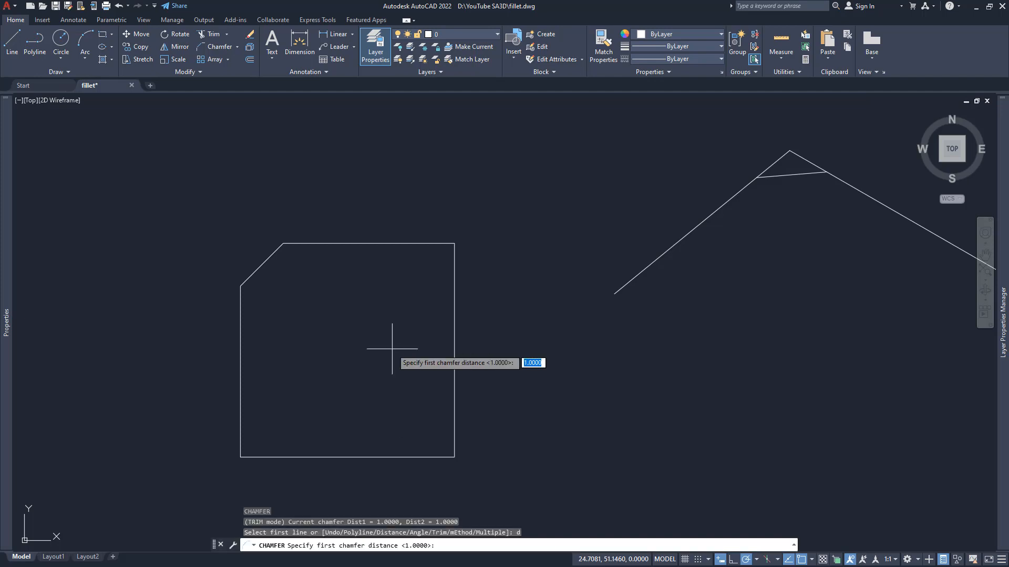
key("Return")
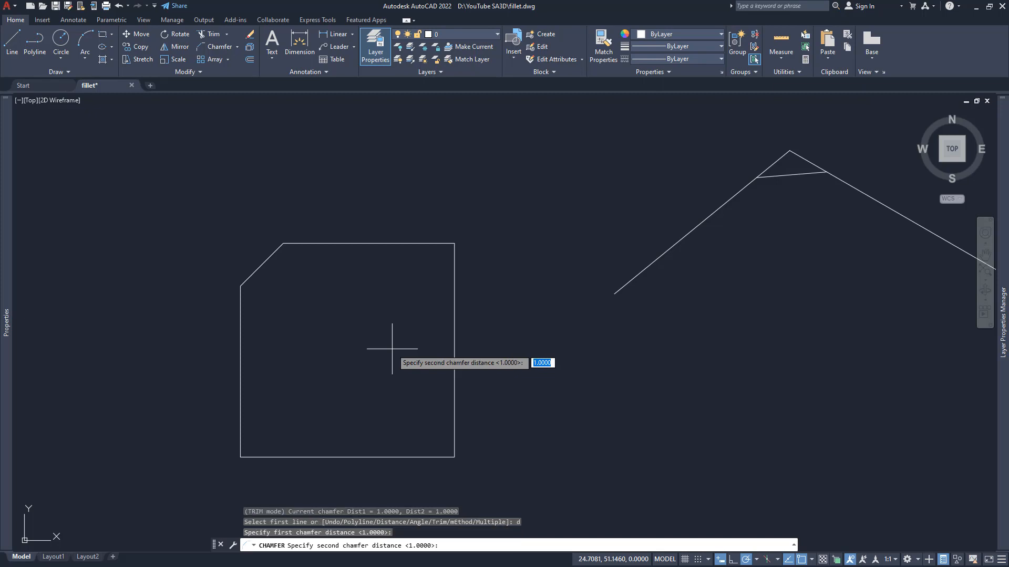
key("Return")
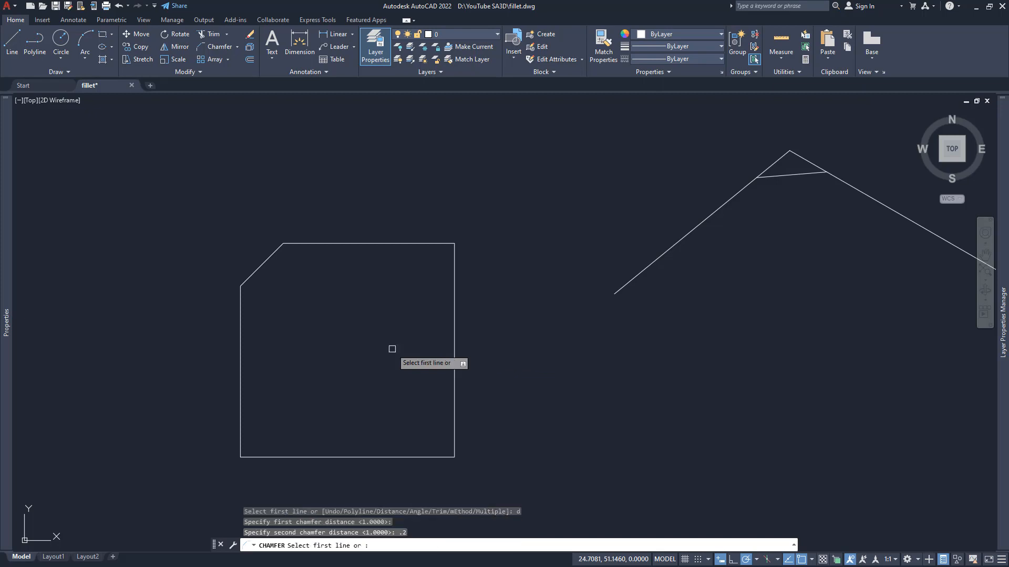
left_click(426, 243)
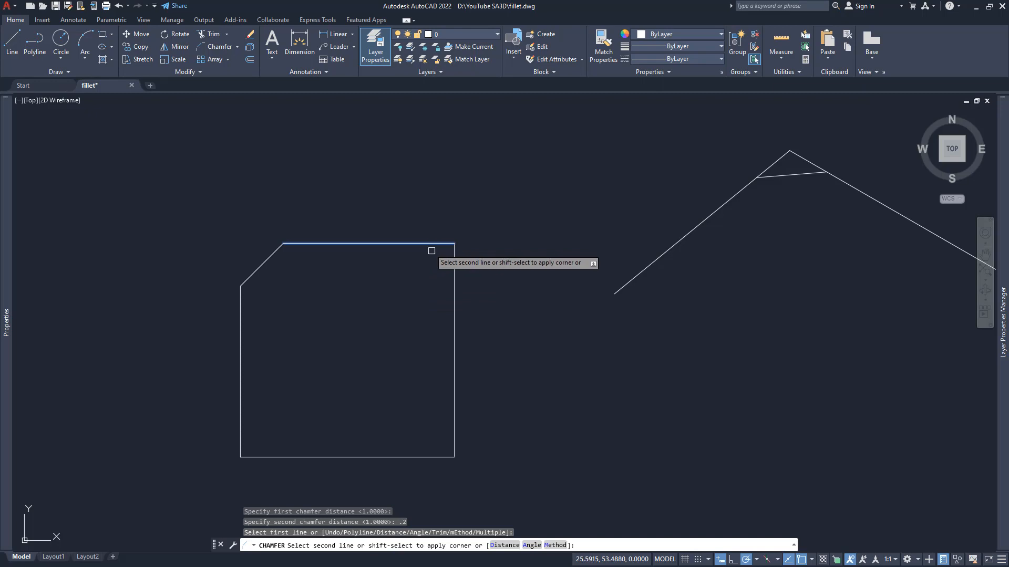
left_click(453, 277)
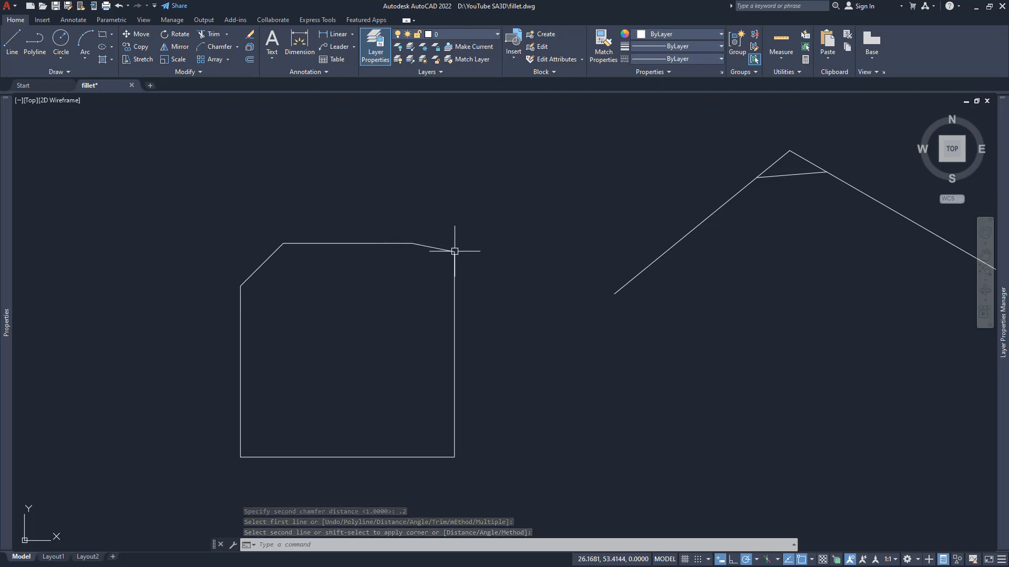
Step: Erase the two slanted lines and the chamfer line between them
middle_click_drag(392, 347, 300, 348)
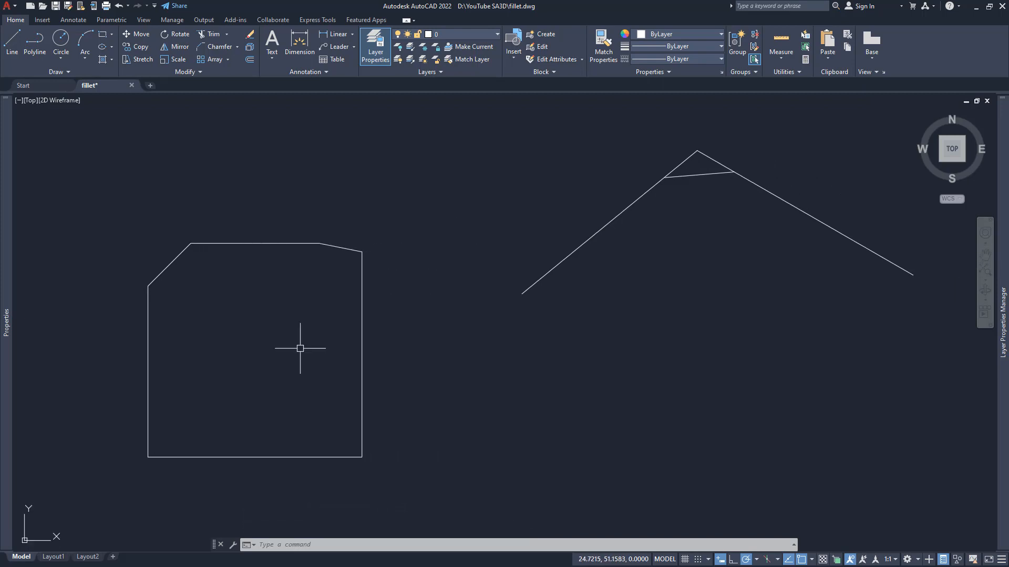
left_click(782, 270)
left_click(651, 174)
key("Delete")
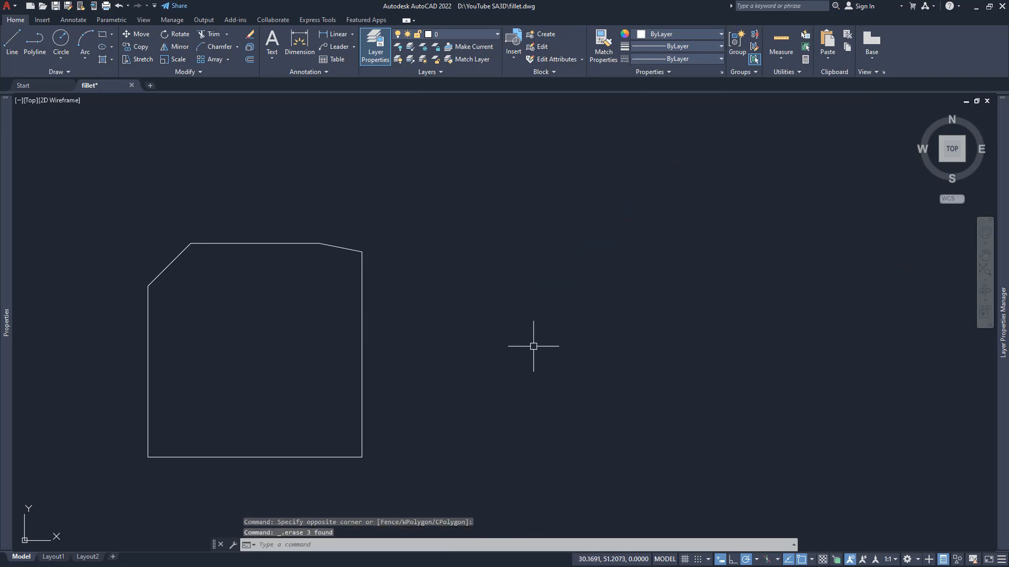
Step: Draw a horizontal line to the right of the square, continued by a vertical line straight down from its right end
type("l")
key("Return")
left_click(423, 257)
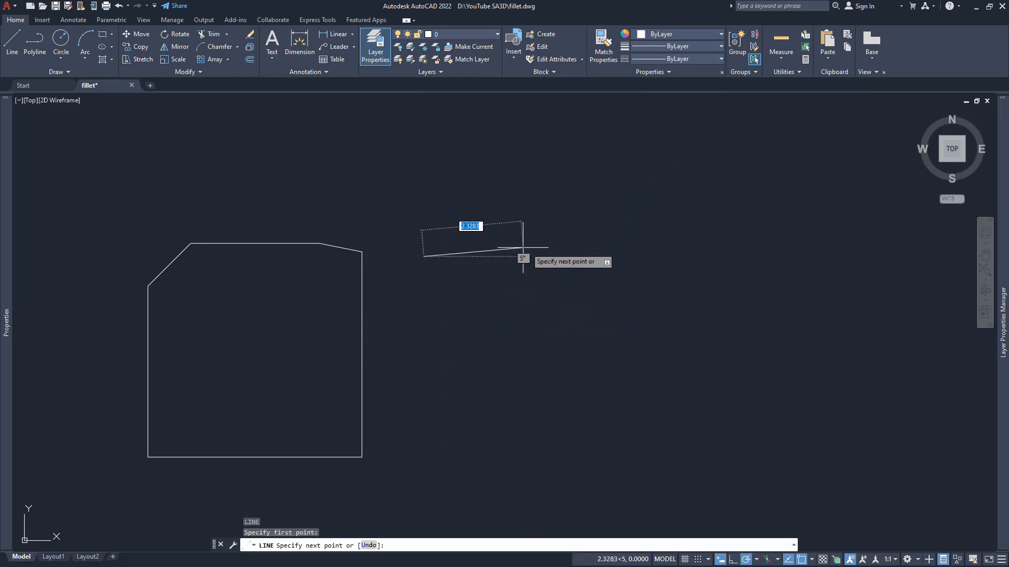
left_click(546, 257)
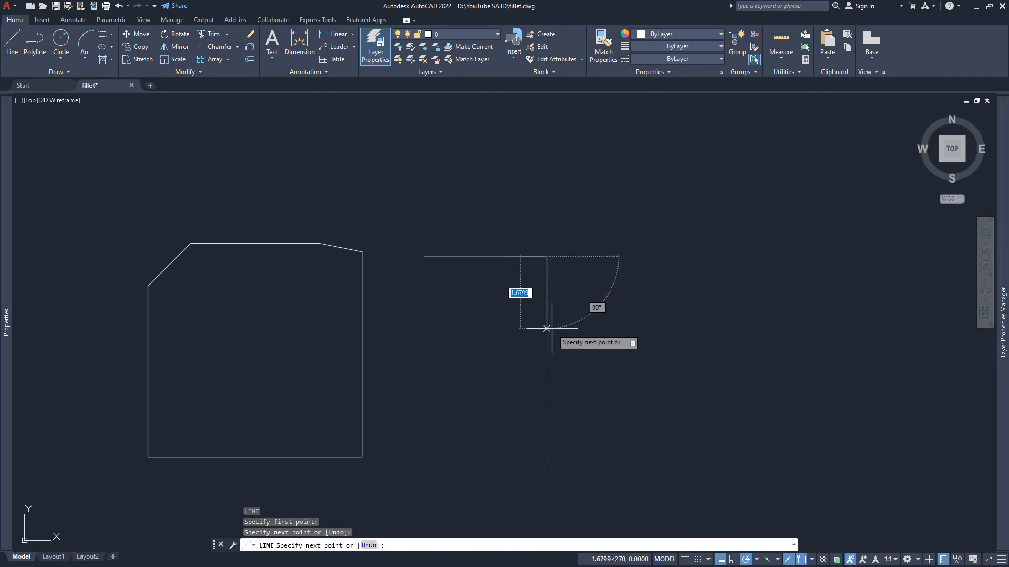
left_click(546, 361)
key("Return")
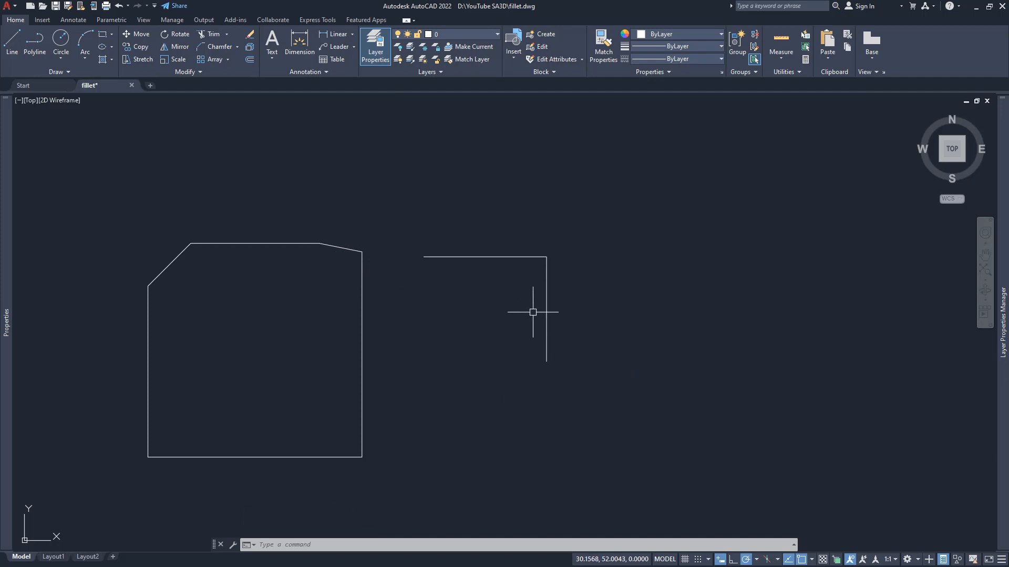
Step: Chamfer the corner of the two perpendicular lines with distance 1 along the vertical line and 0.2 along the horizontal one
key("Down")
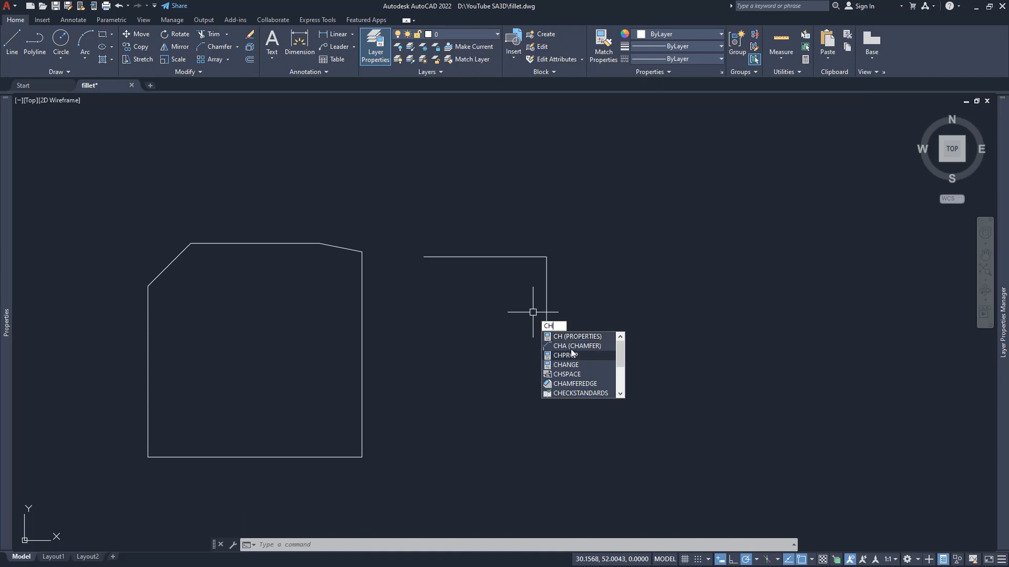
key("Return")
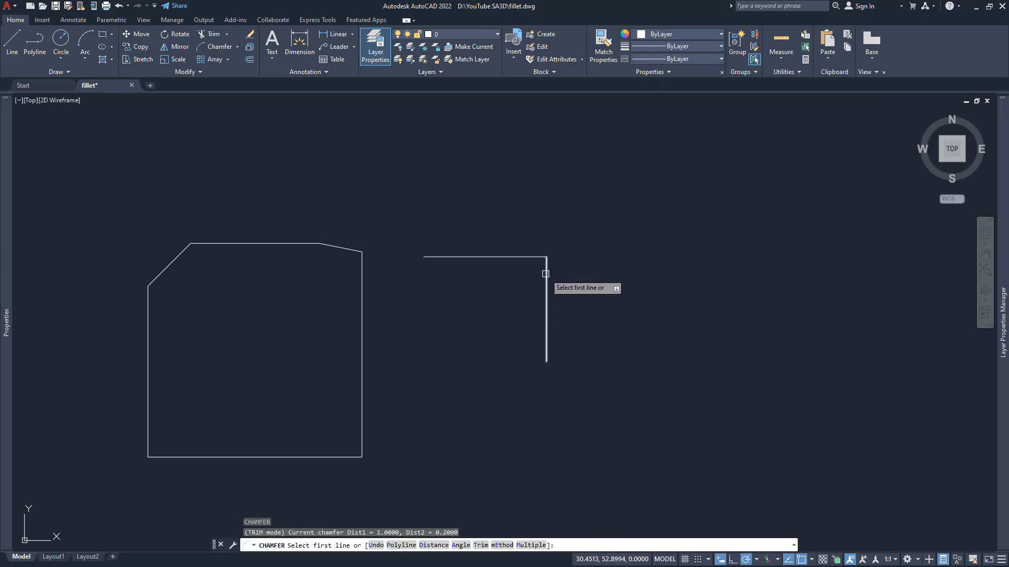
left_click(545, 274)
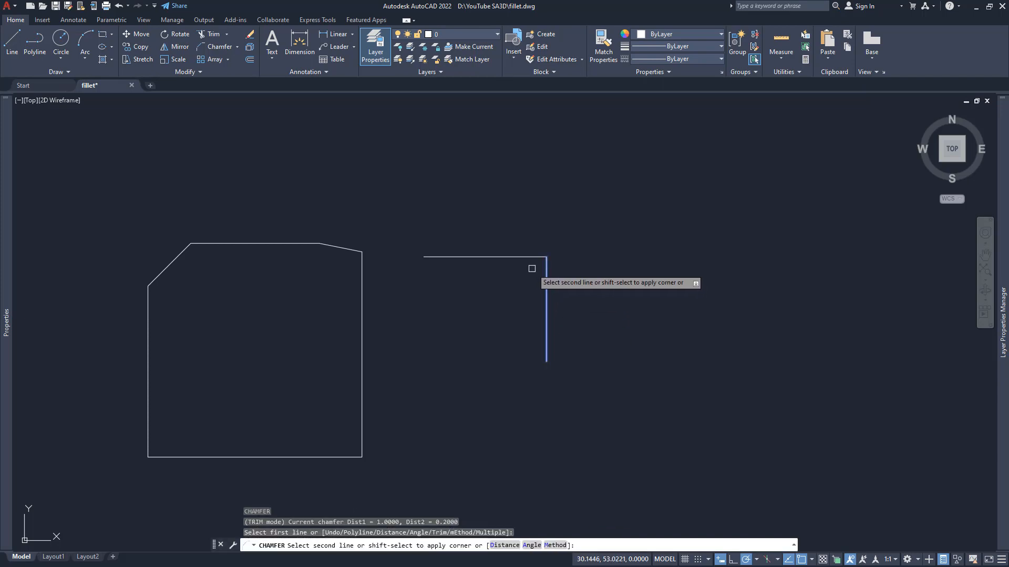
left_click(481, 257)
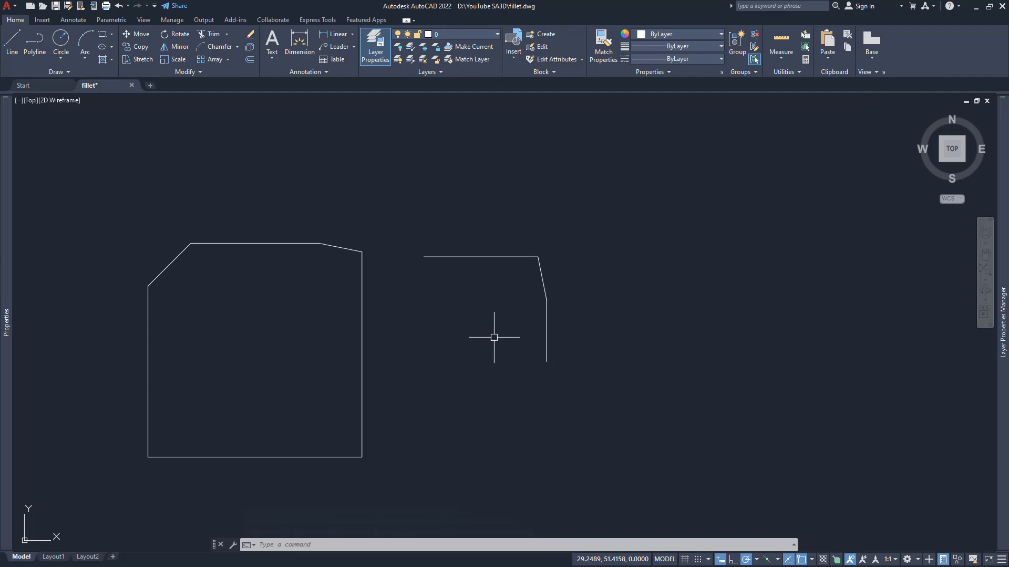
Step: Chamfer the square's lower-right corner using the Angle option, with length 1 along the right edge and an angle of 20 degrees
middle_click_drag(459, 309, 476, 286)
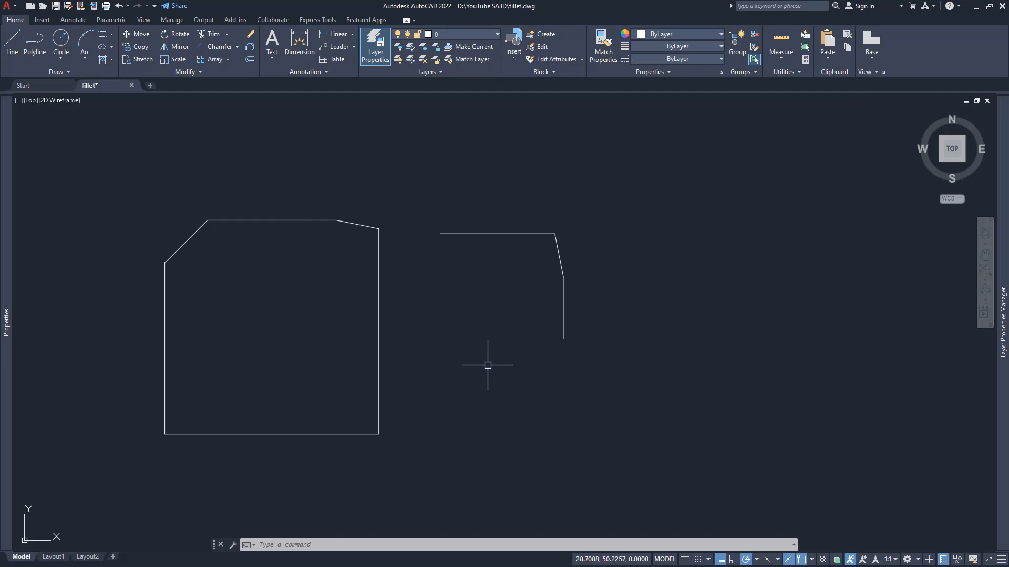
key("Return")
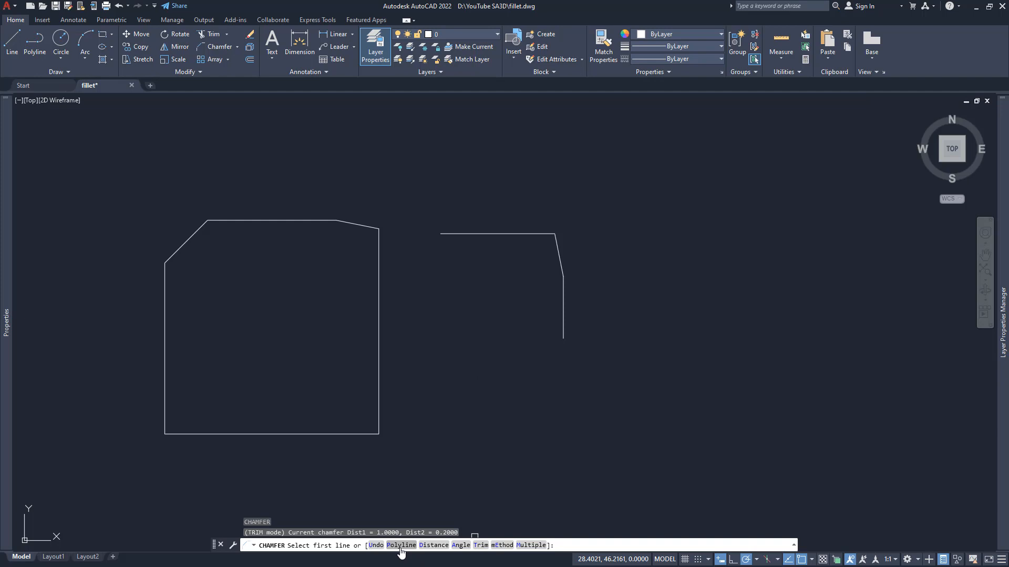
left_click(460, 546)
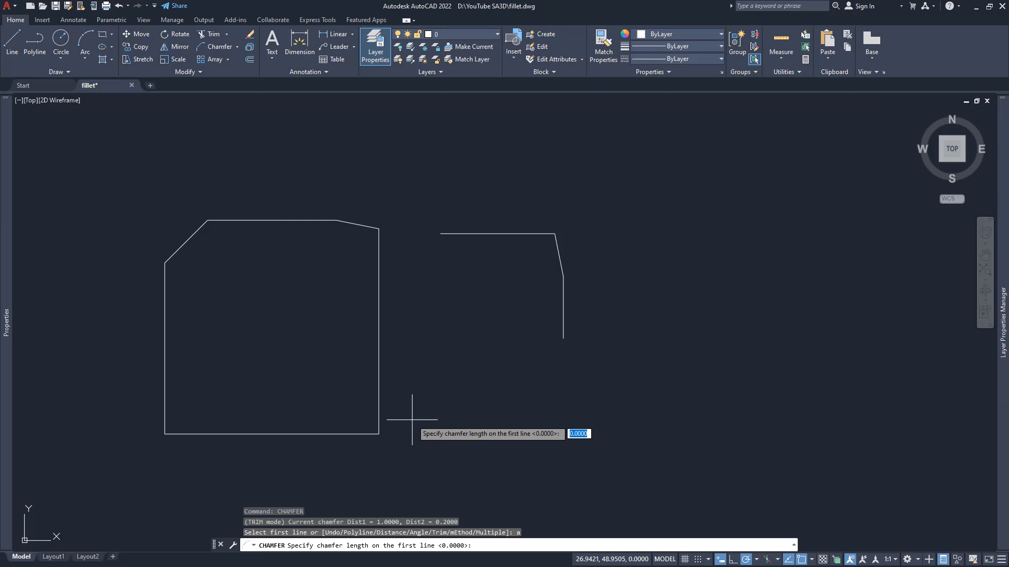
key("Return")
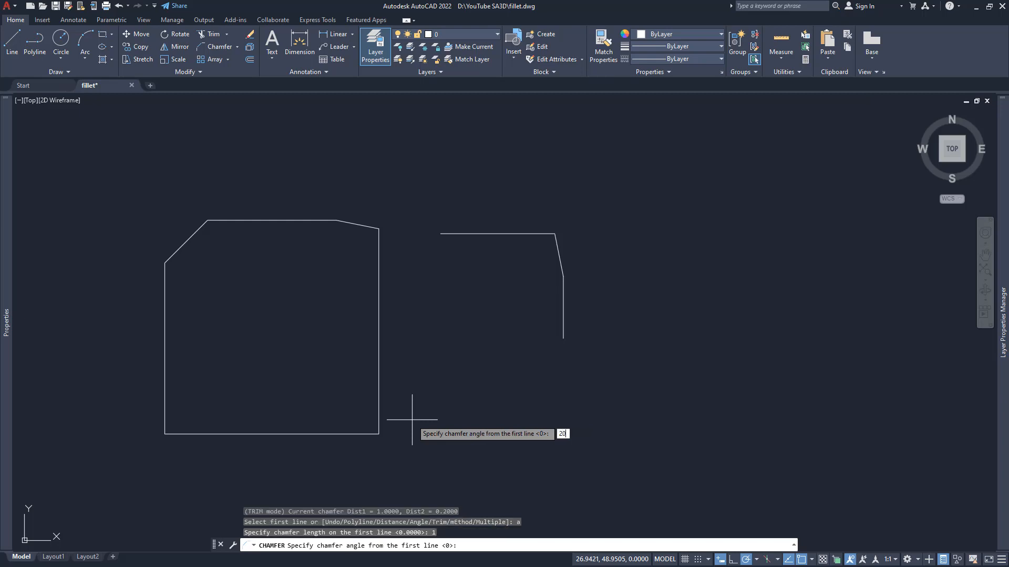
type("20")
key("Return")
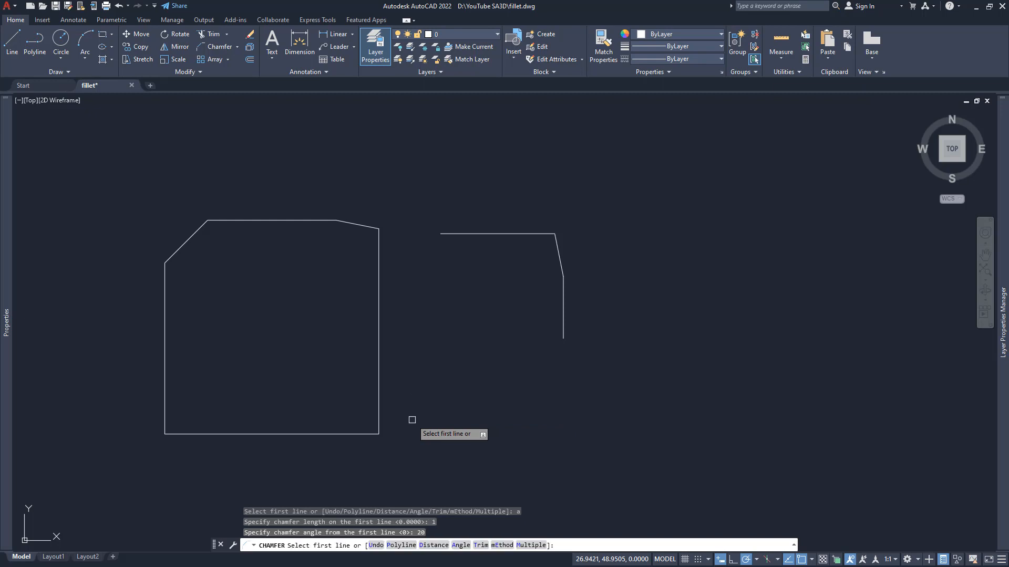
left_click(376, 414)
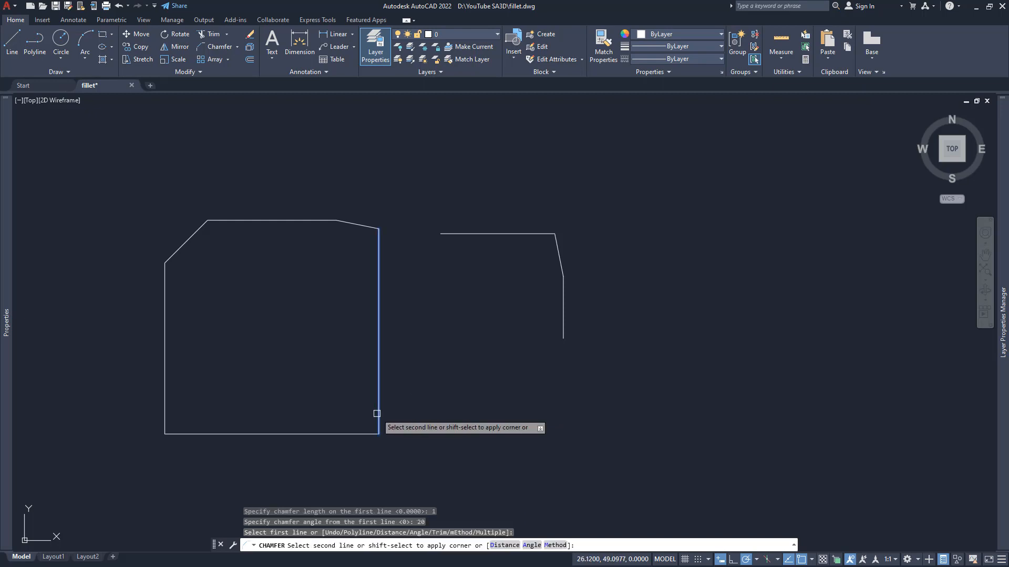
left_click(340, 434)
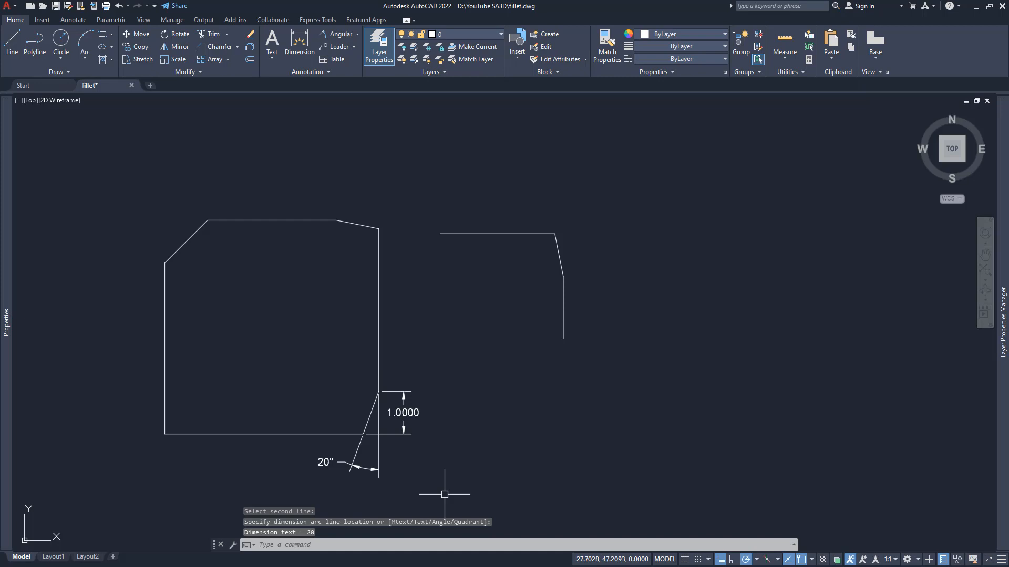
Step: Erase the 20° angular dimension and the 1.0000 linear dimension at the square's lower-right chamfer
left_click(394, 478)
left_click(335, 458)
key("Delete")
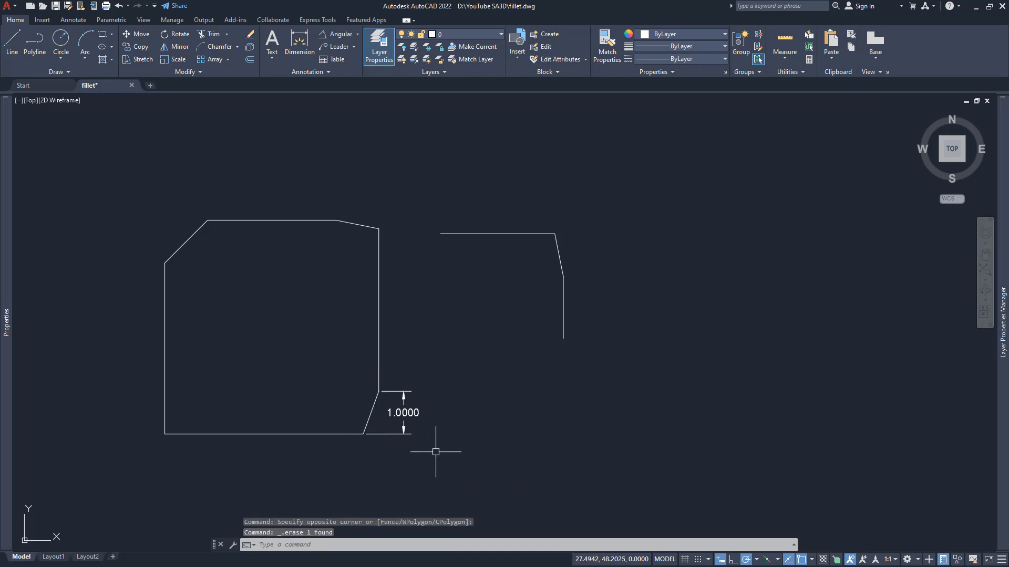
left_click(436, 452)
left_click(399, 369)
key("Delete")
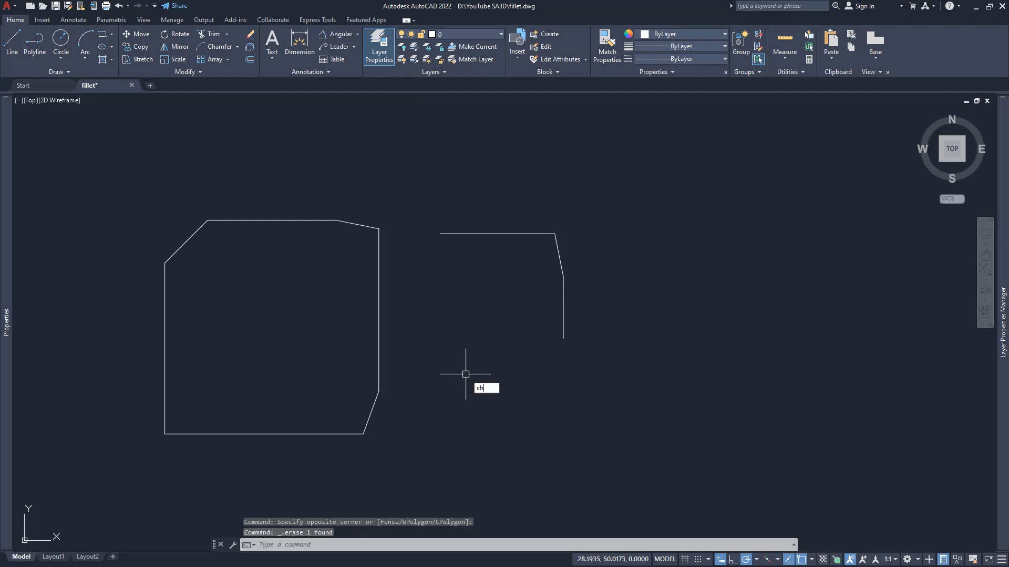
Step: Chamfer the square's lower-left corner in No trim mode, picking the bottom edge first and the left edge second
key("Return")
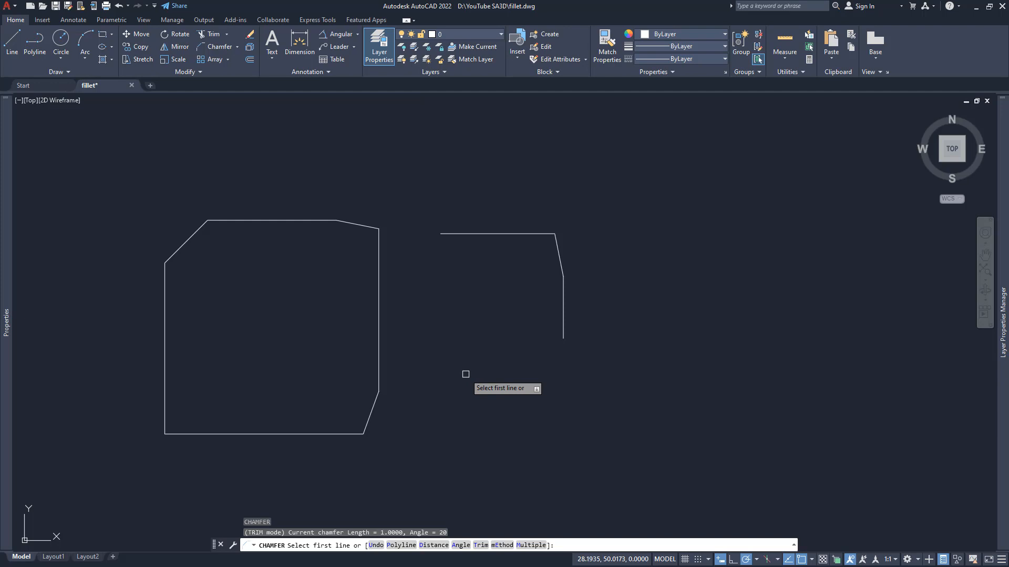
key("Return")
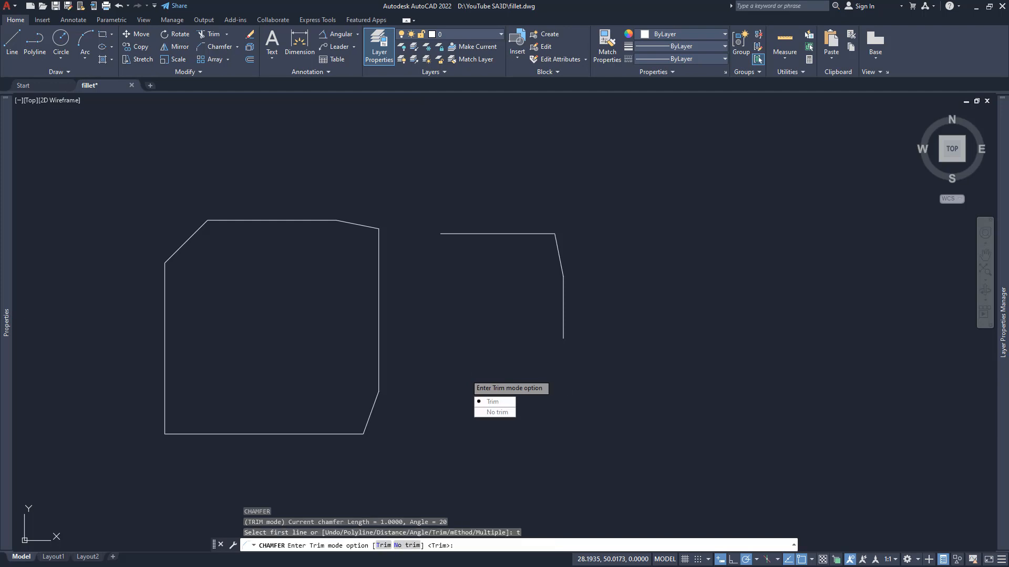
left_click(491, 413)
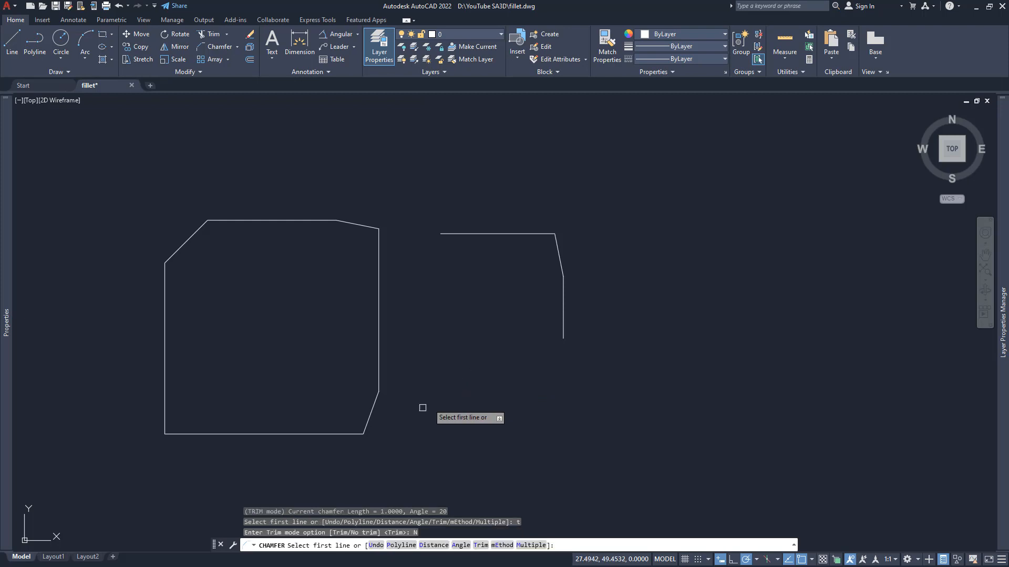
left_click(178, 432)
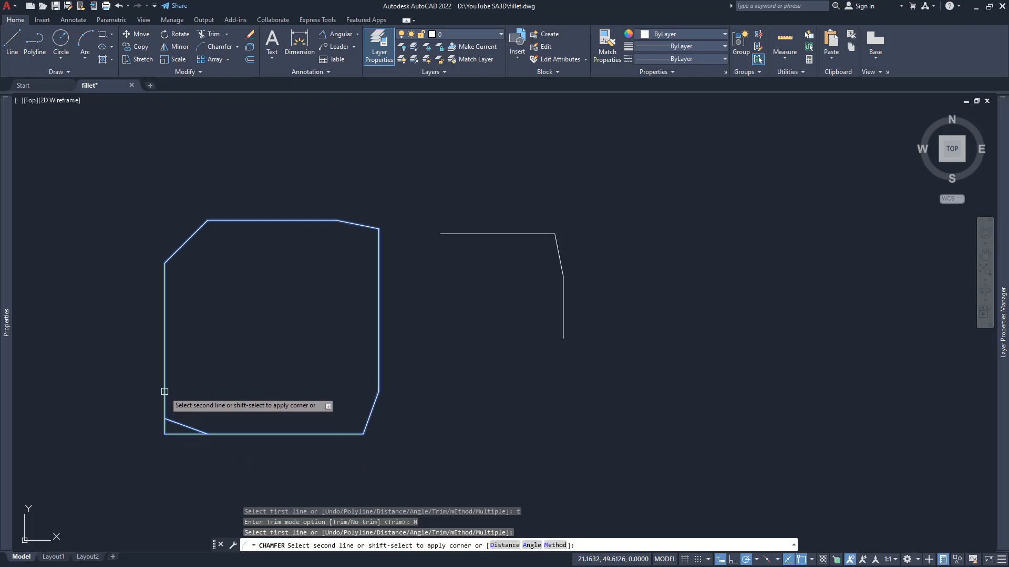
left_click(165, 402)
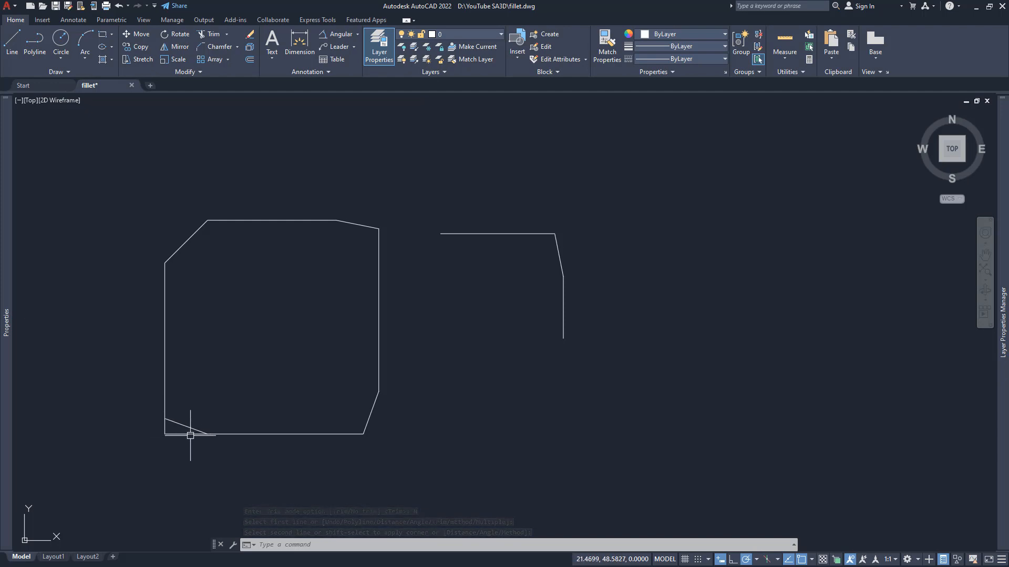
Step: Draw a short horizontal line below and to the right of the vertical line, leaving a gap between them
middle_click_drag(296, 363, 302, 334)
middle_click_drag(525, 307, 478, 334)
middle_click_drag(490, 383, 452, 349)
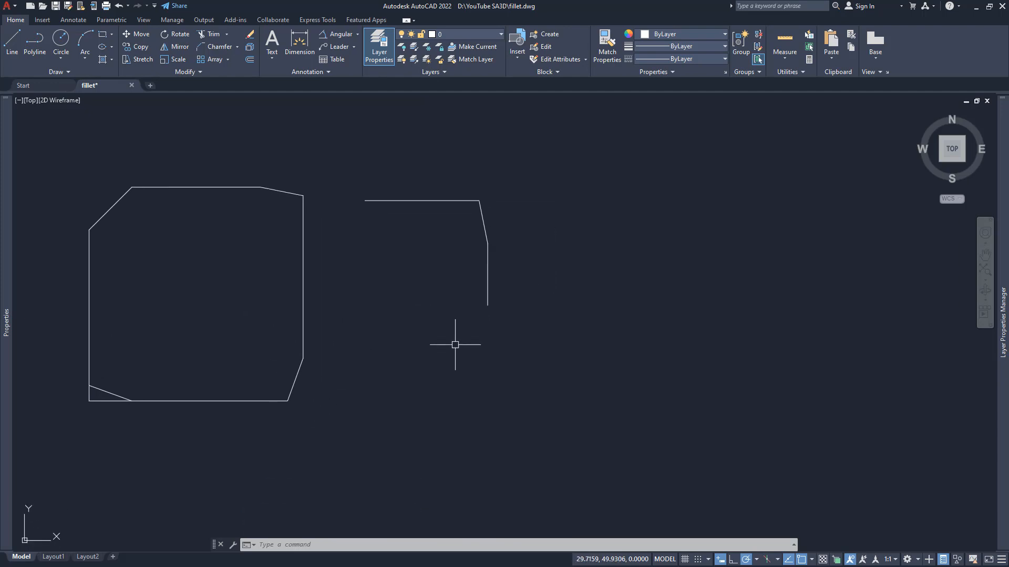
key("Return")
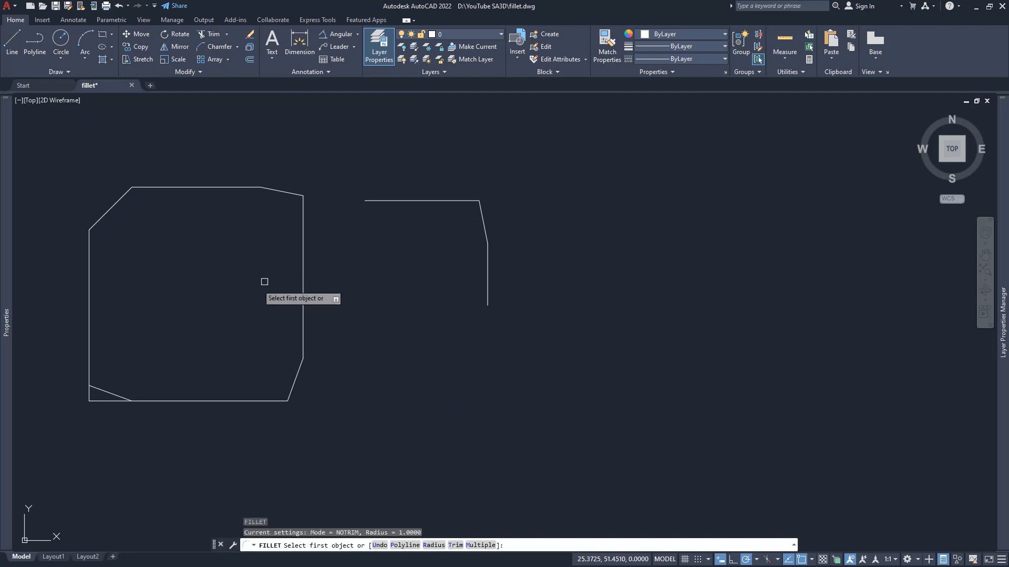
middle_click_drag(563, 362, 556, 360)
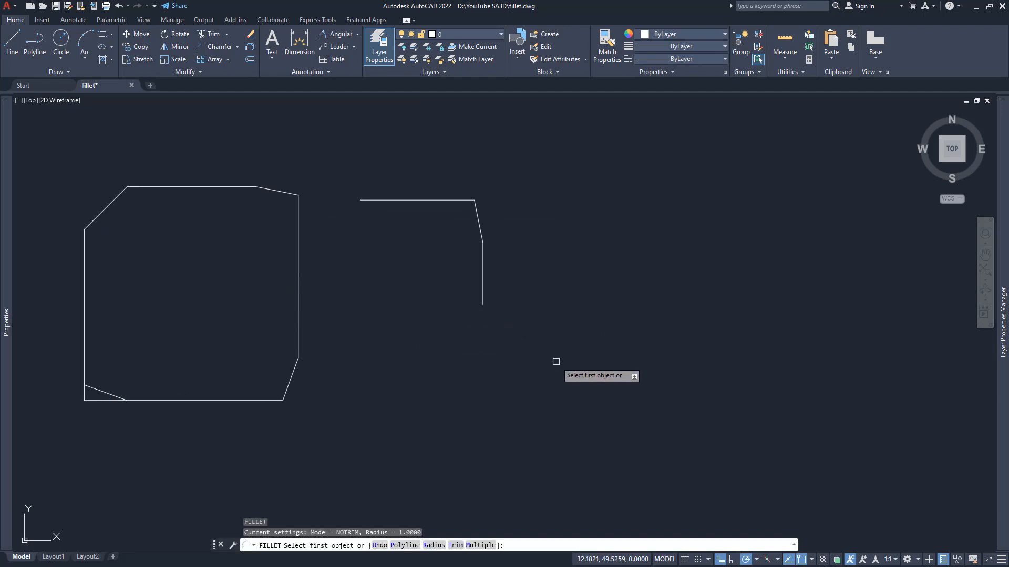
key("Escape")
key("Return")
left_click(630, 328)
left_click(595, 328)
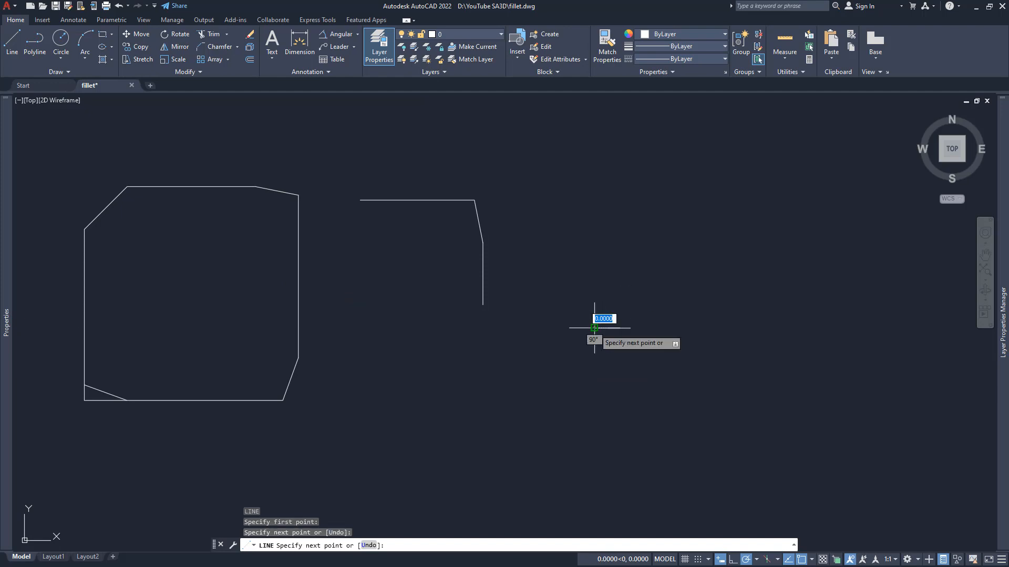
key("Return")
Step: Fillet the short horizontal line and the separate vertical line with radius 1 in No trim mode
type("f")
key("Return")
type("r")
key("Return")
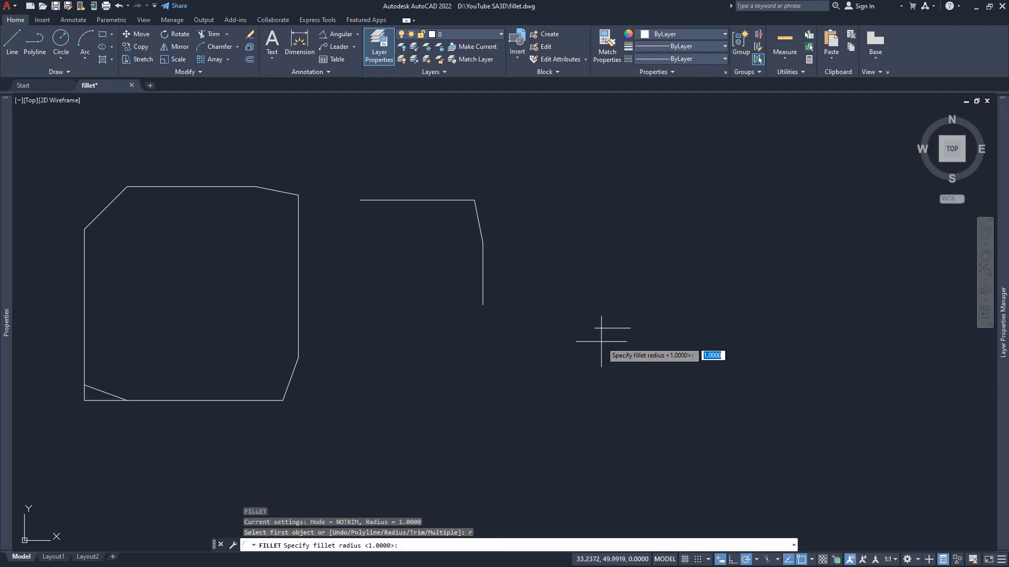
key("Return")
left_click(599, 328)
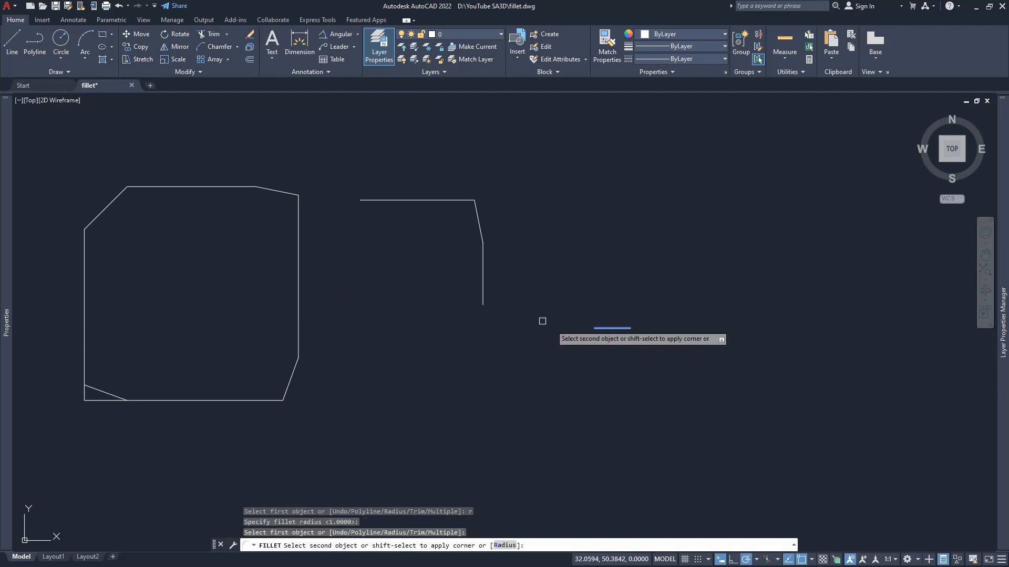
left_click(480, 288)
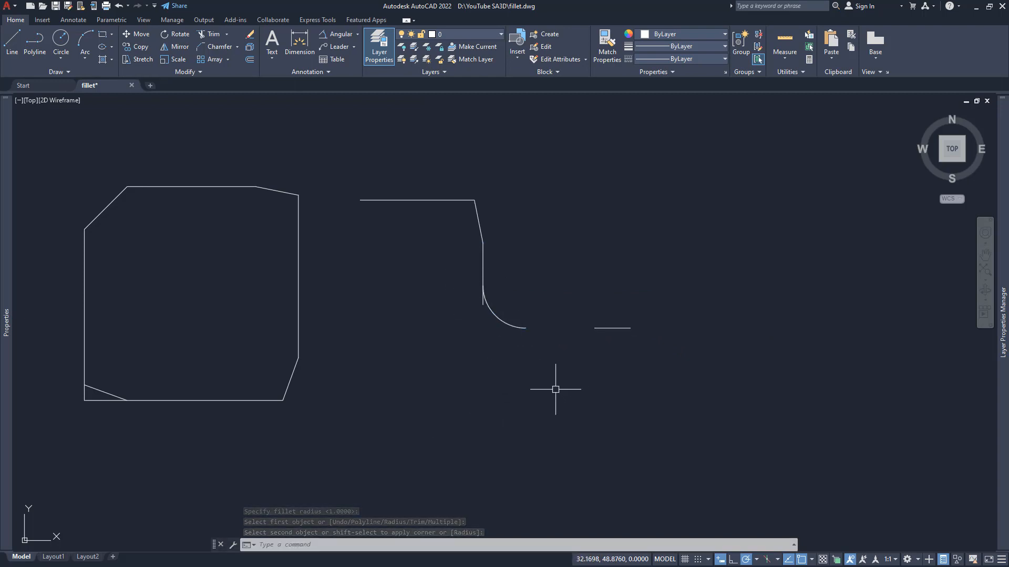
Step: Draw a horizontal line leftward below the filleted lines, continued by a vertical line straight up from its left end
type("l")
key("Return")
left_click(542, 418)
left_click(443, 419)
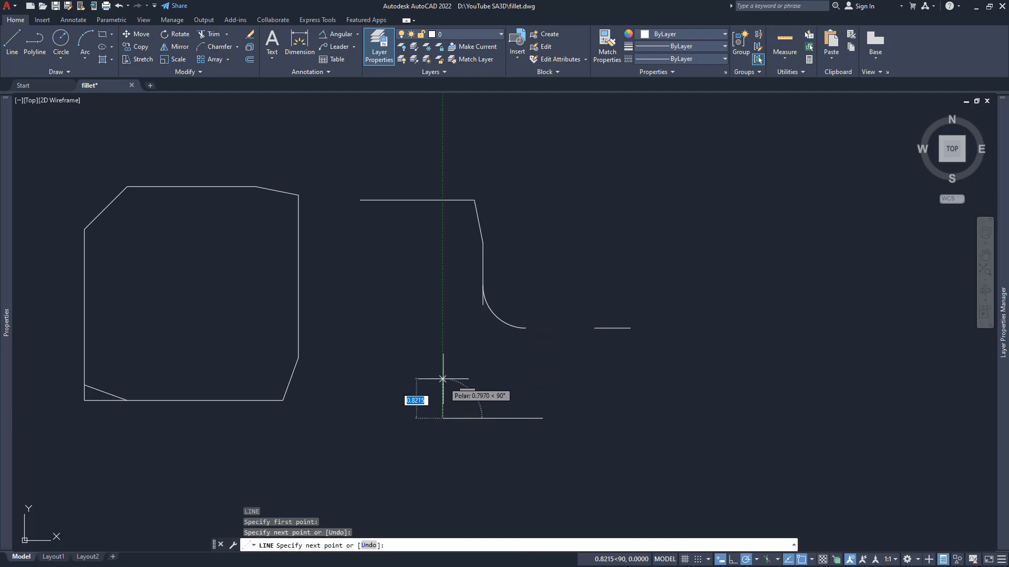
left_click(442, 341)
key("Return")
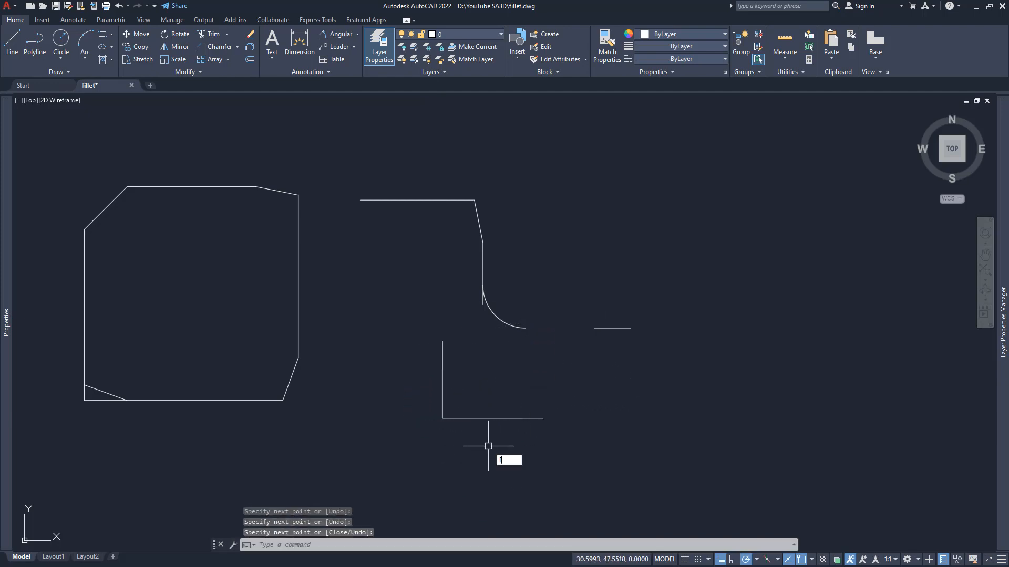
Step: Fillet the corner of the two new perpendicular lines with radius 1 in No trim mode
key("Return")
left_click(454, 418)
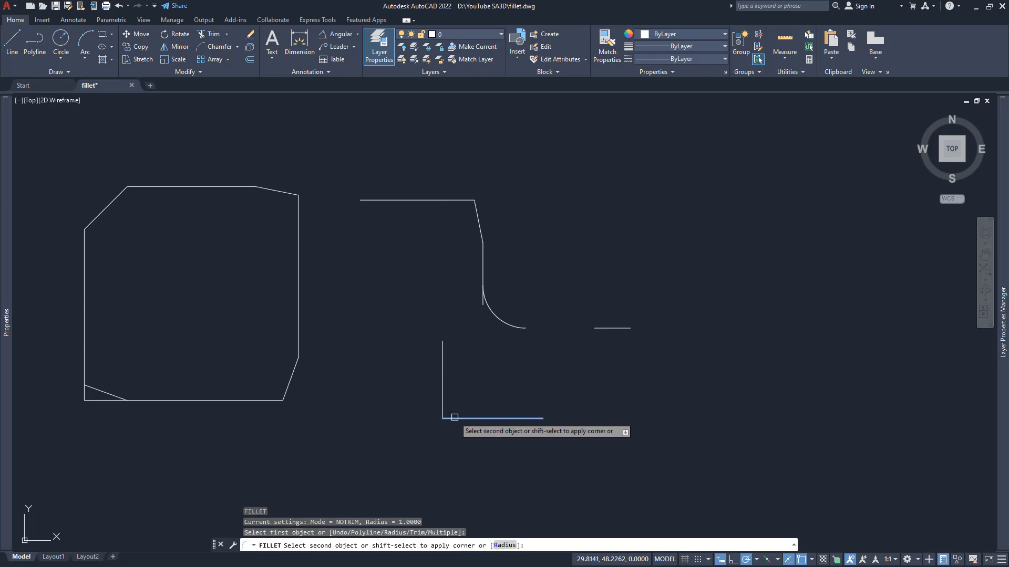
left_click(443, 400)
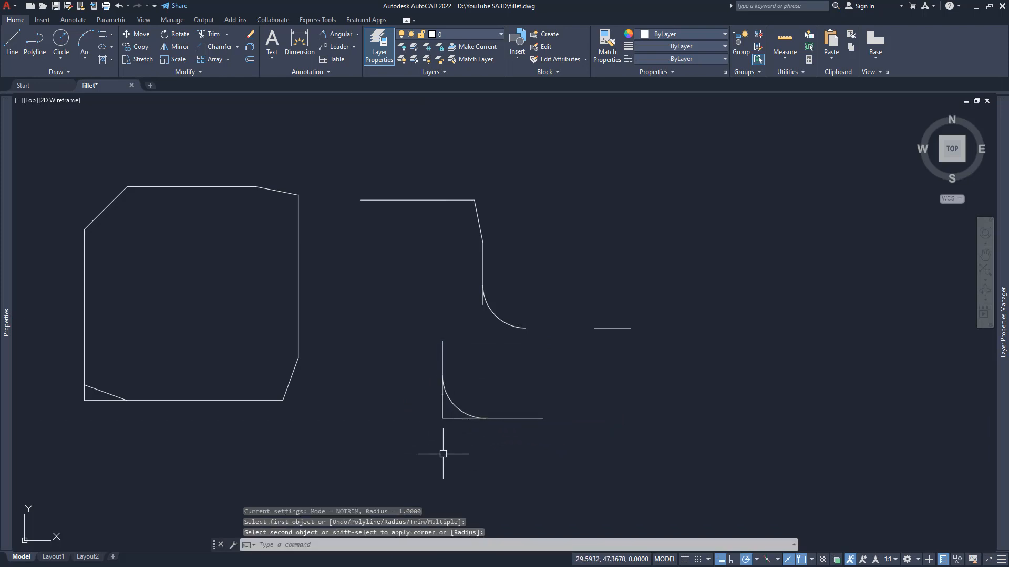
Step: Chamfer the same corner in Trim mode, picking the horizontal line first and the vertical line second, and erase the leftover fillet arc
type("ch")
key("Return")
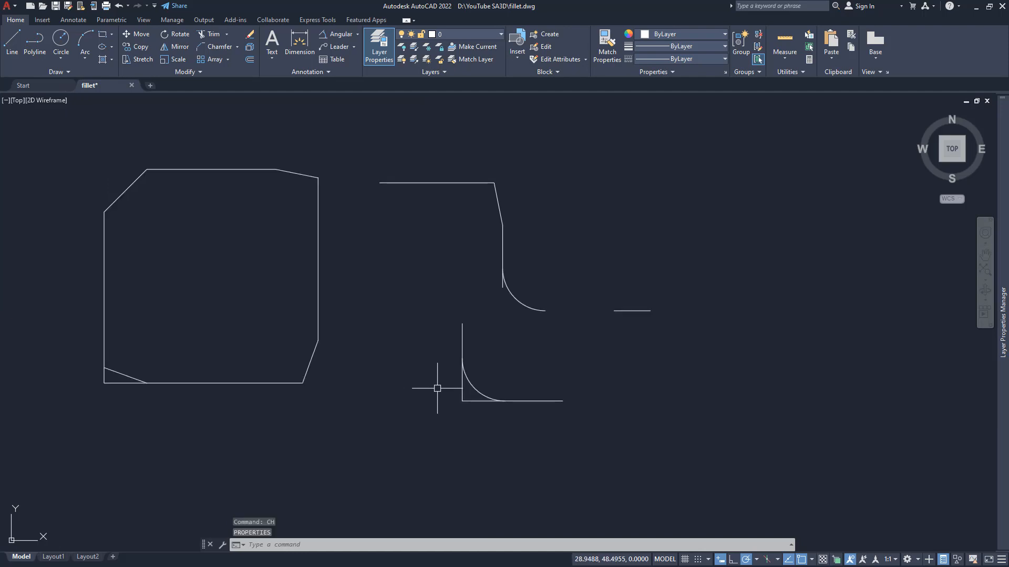
type("cha")
key("Return")
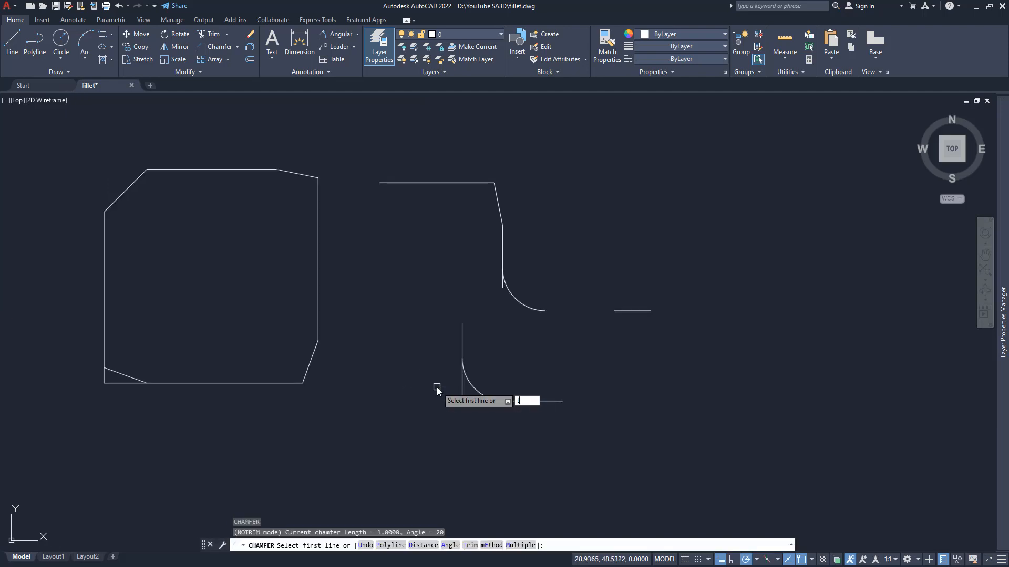
key("Return")
left_click(465, 414)
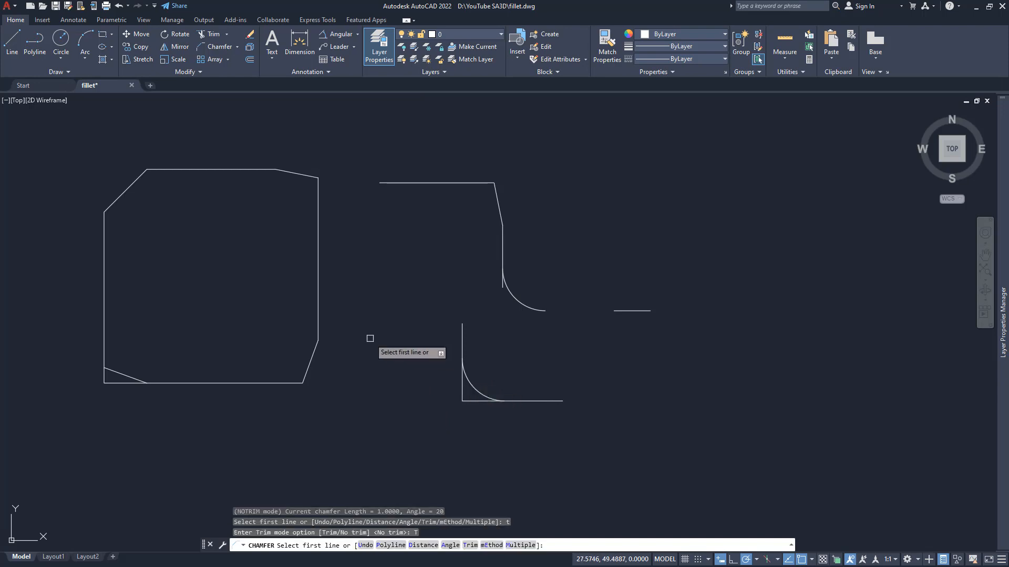
left_click(530, 401)
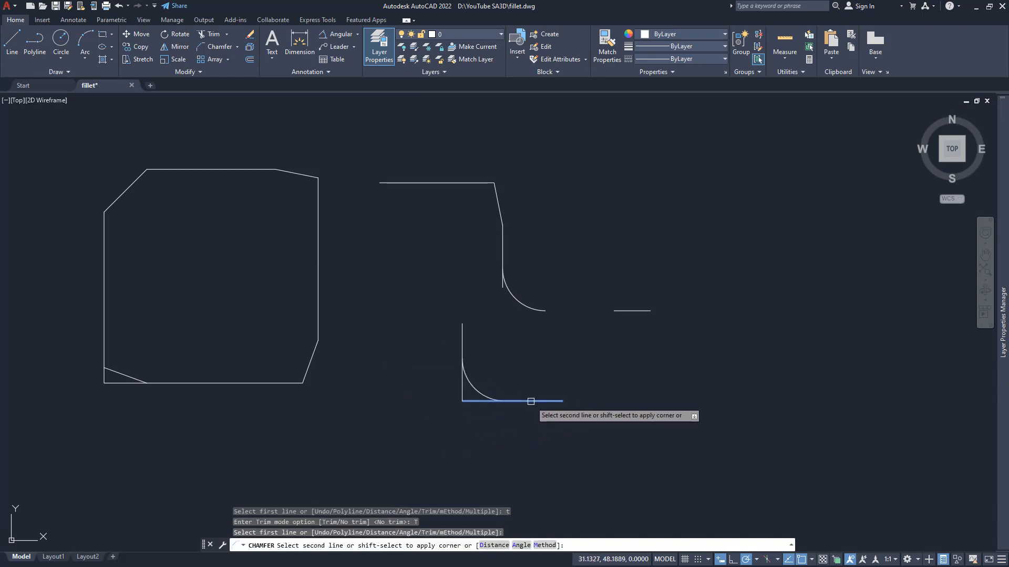
key("Escape")
left_click(466, 382)
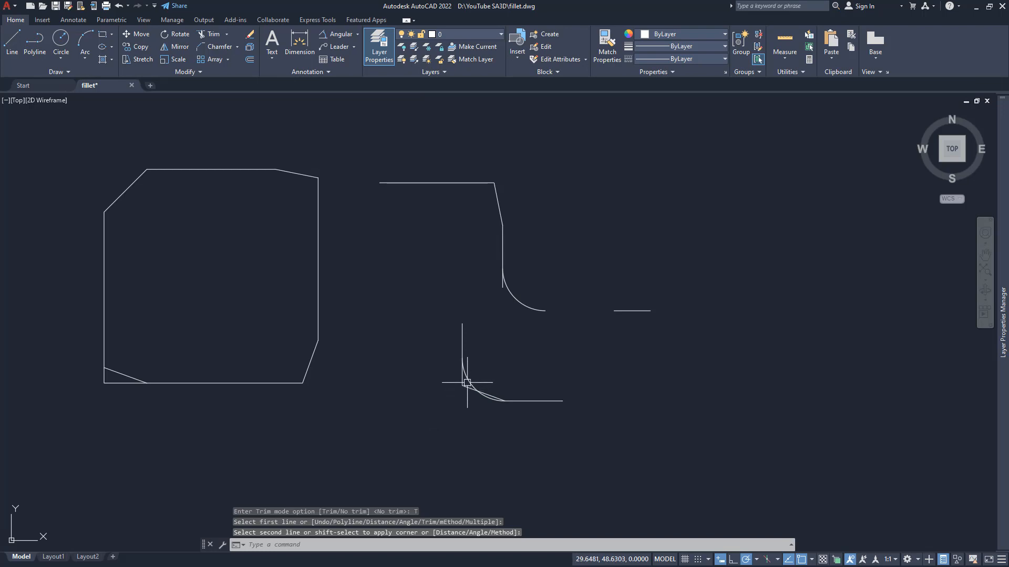
key("Delete")
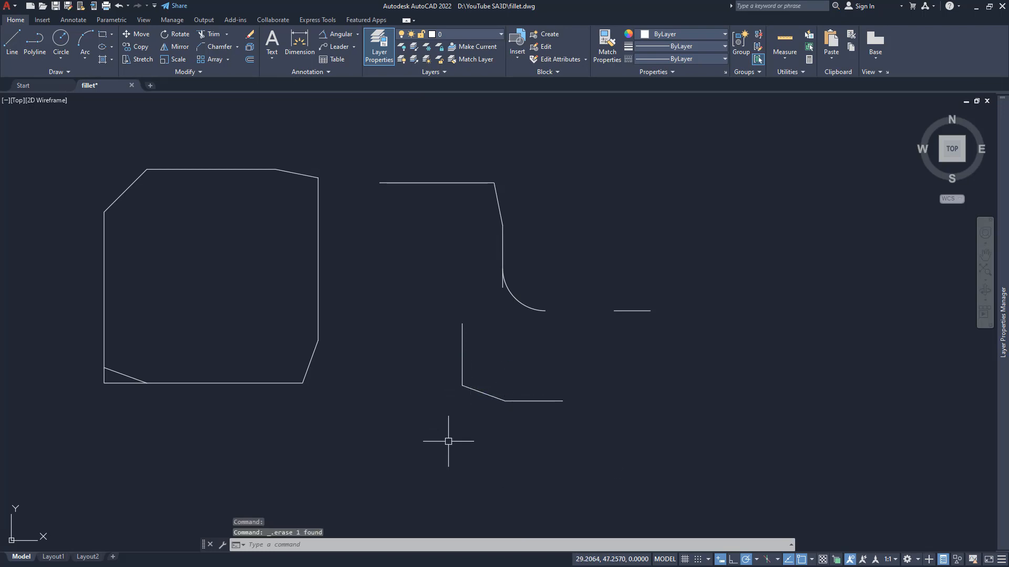
Step: Blend the top of the lower vertical line with the upper end of the fillet arc using Blend Curves
scroll(428, 446, "down", 2)
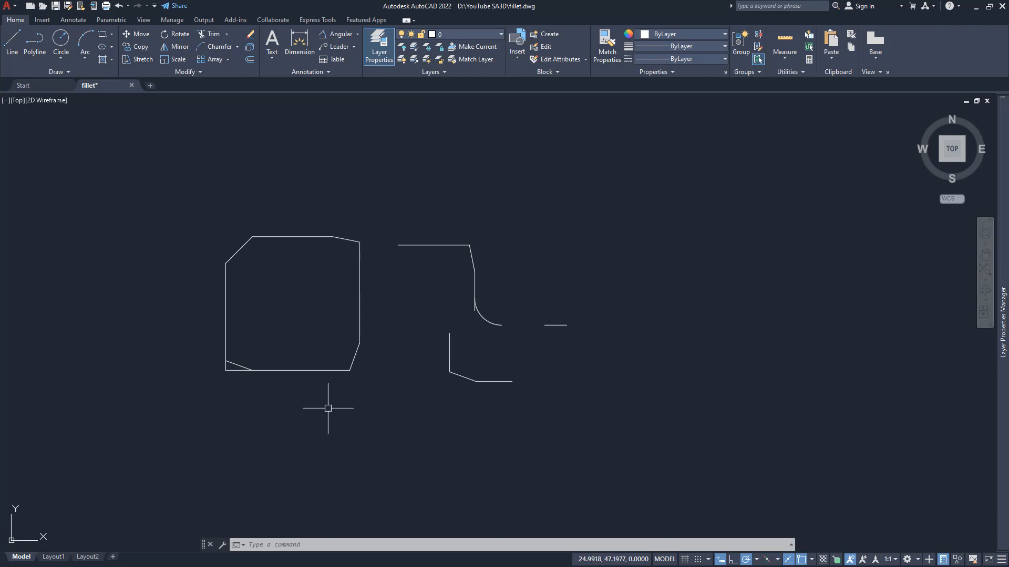
middle_click_drag(353, 416, 335, 398)
left_click(237, 48)
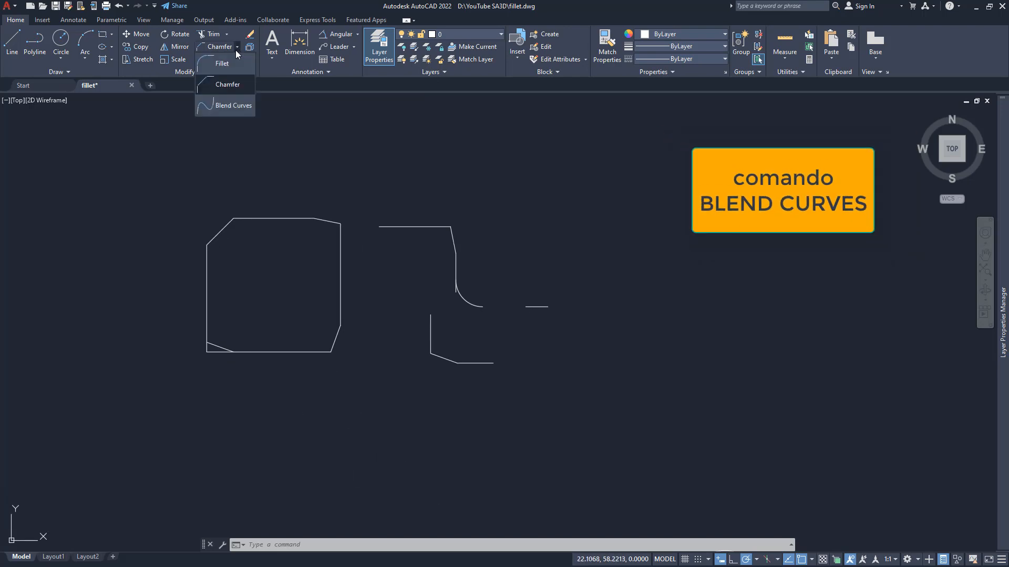
left_click(226, 106)
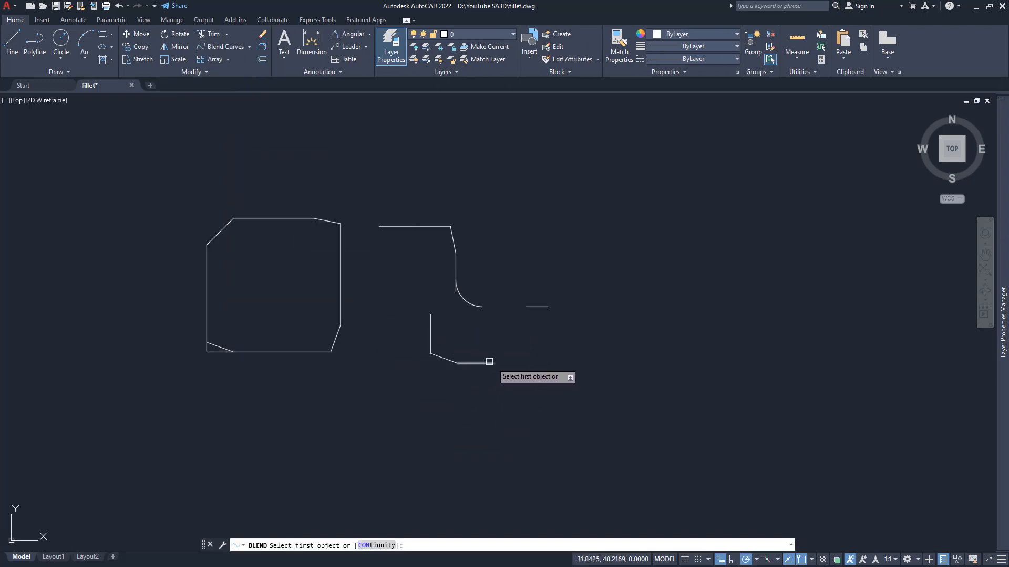
left_click(430, 328)
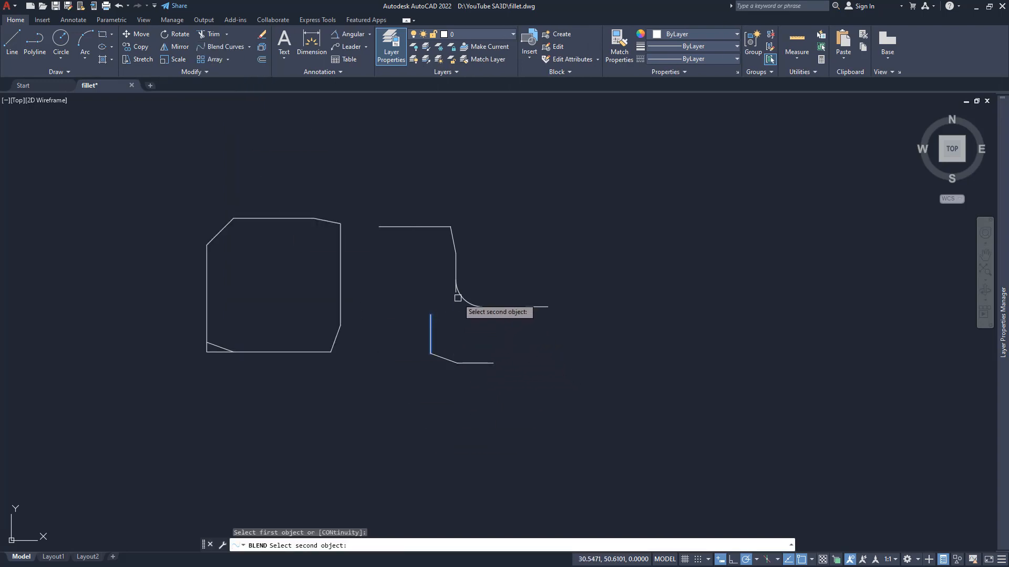
left_click(461, 294)
Step: Erase the vertical line running from the chamfer past the upper end of the fillet arc
scroll(468, 300, "up", 5)
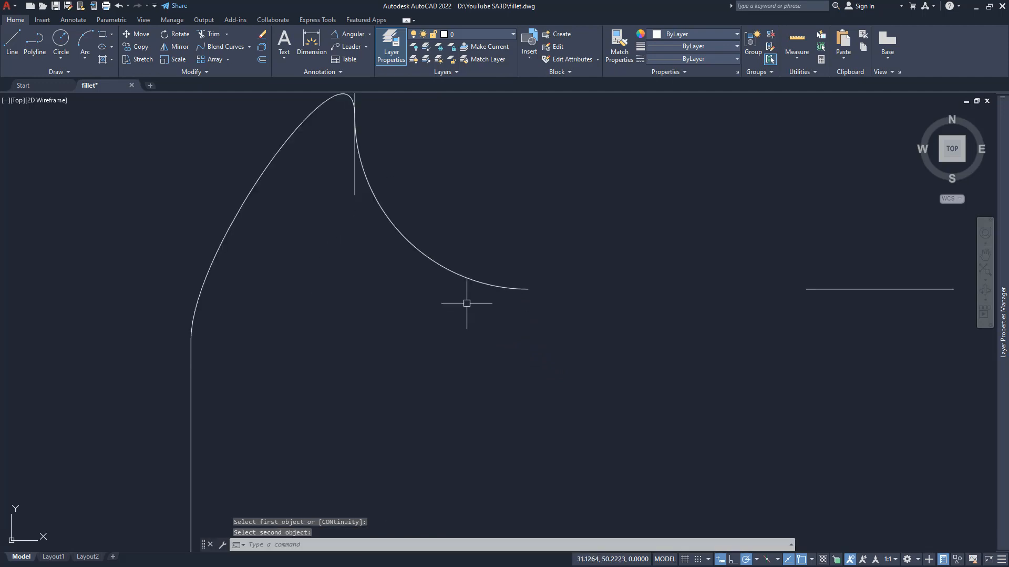
left_click(438, 222)
left_click(399, 192)
key("Delete")
Step: Draw two separate slanted lines beside the shapes: one rising to the upper right, and a steeper one farther right and lower
scroll(503, 236, "down", 5)
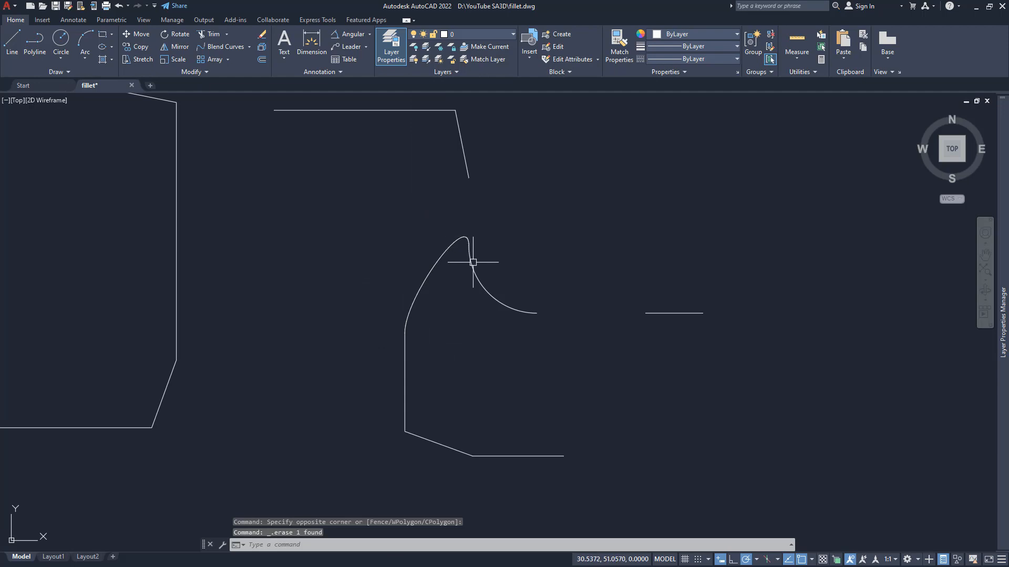
scroll(400, 326, "down", 5)
type("l")
key("Return")
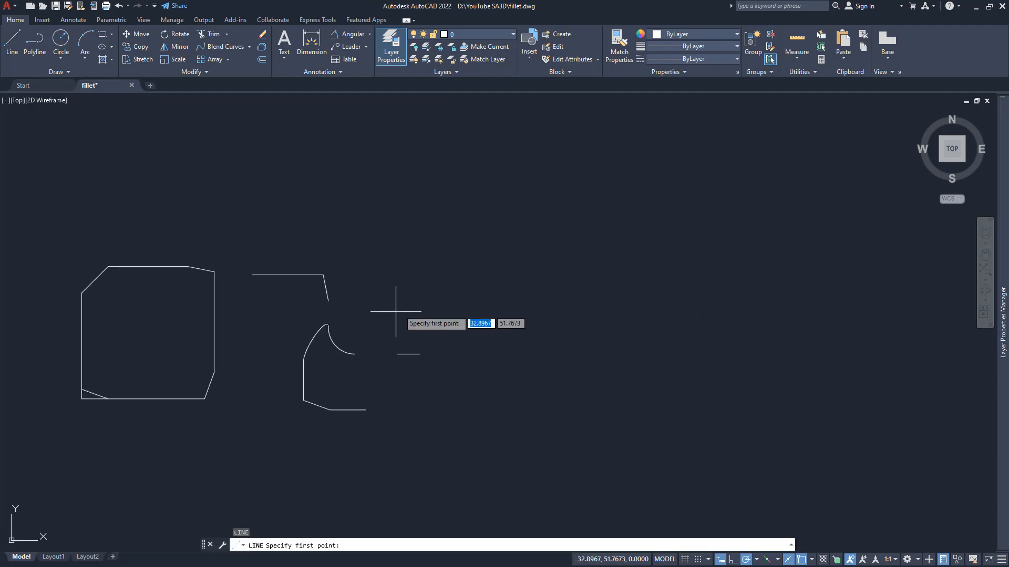
left_click(399, 309)
left_click(516, 242)
key("Return")
key("Return")
left_click(577, 405)
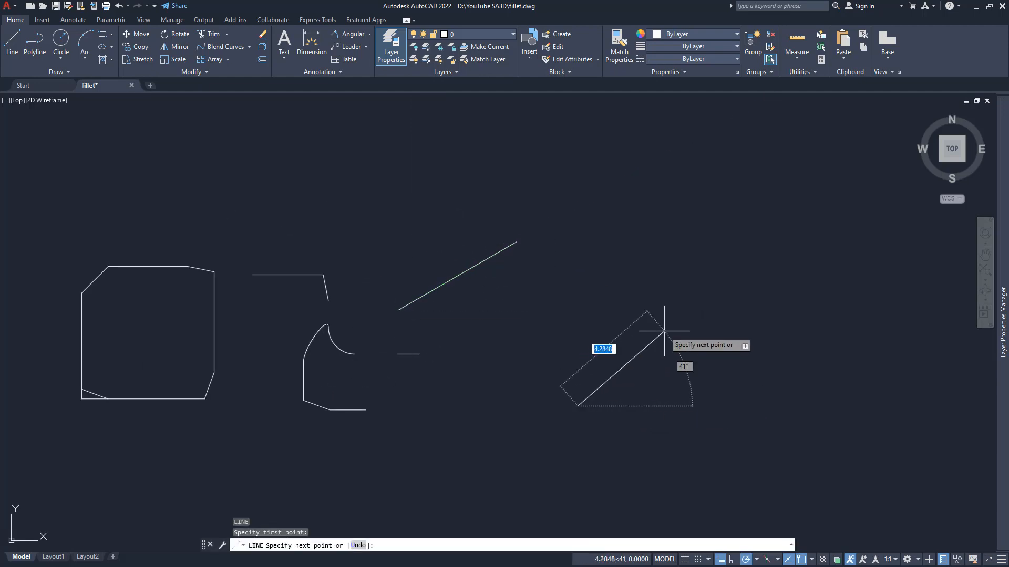
left_click(596, 319)
key("Return")
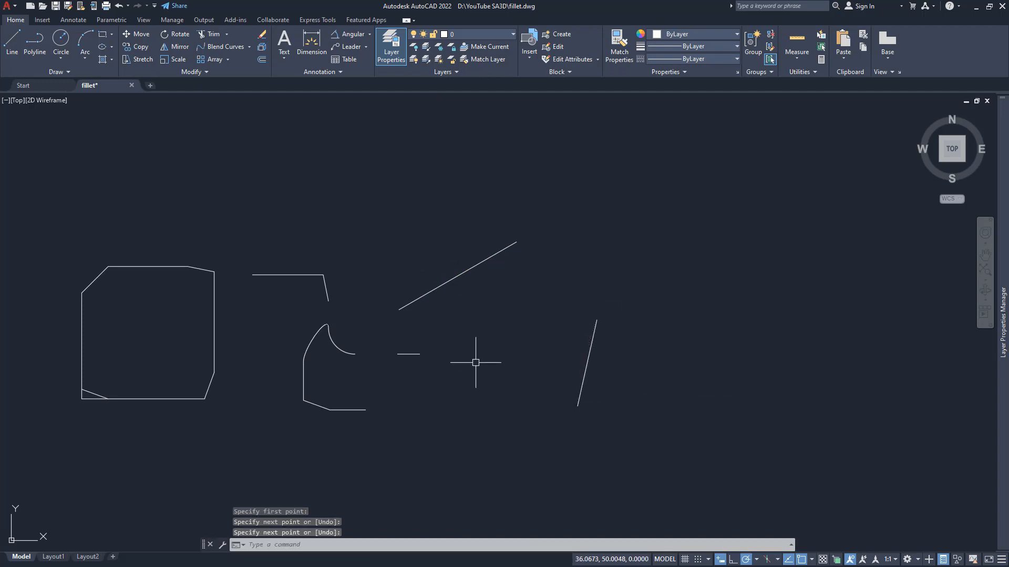
Step: Join the upper ends of the two slanted lines with Blend Curves
left_click(213, 47)
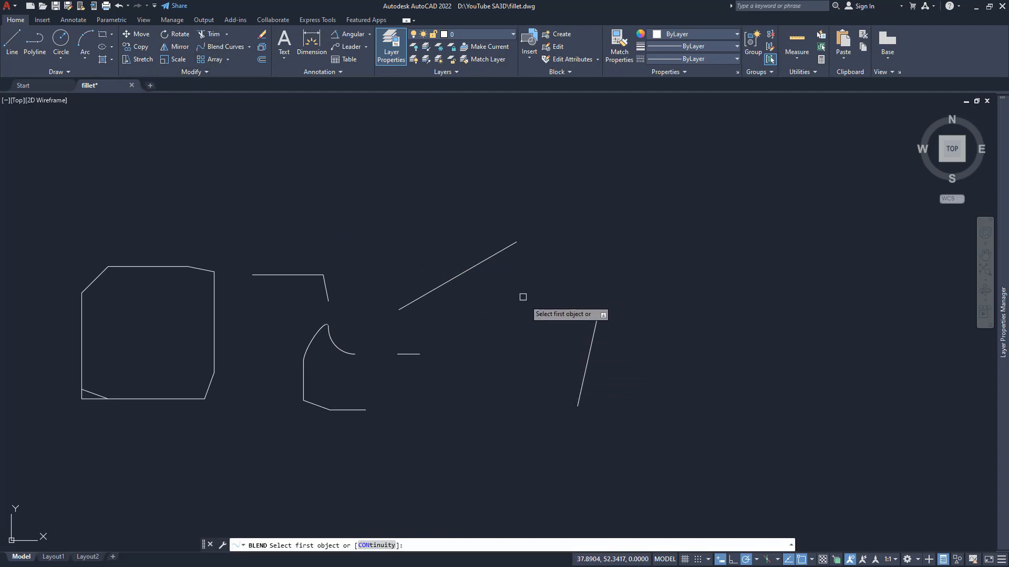
left_click(497, 253)
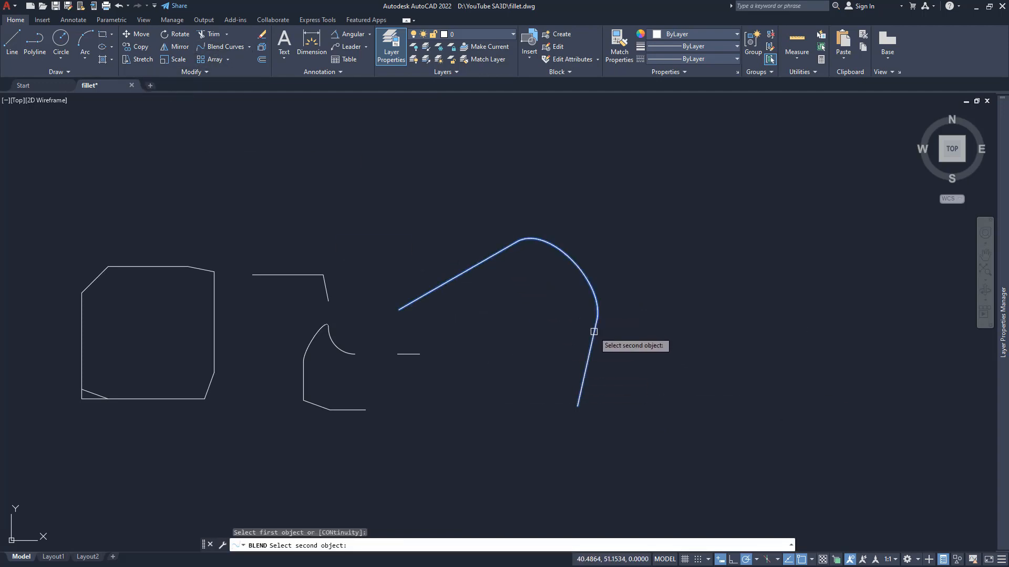
left_click(593, 332)
Step: Reshape the blend spline between the slanted lines by stretching its two middle control vertices outward
scroll(612, 293, "up", 4)
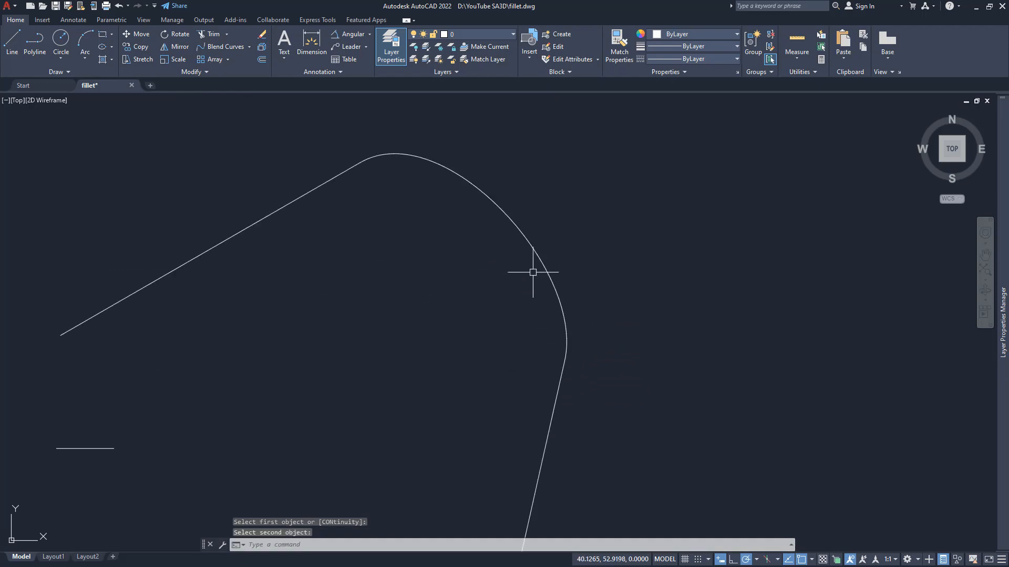
left_click(496, 207)
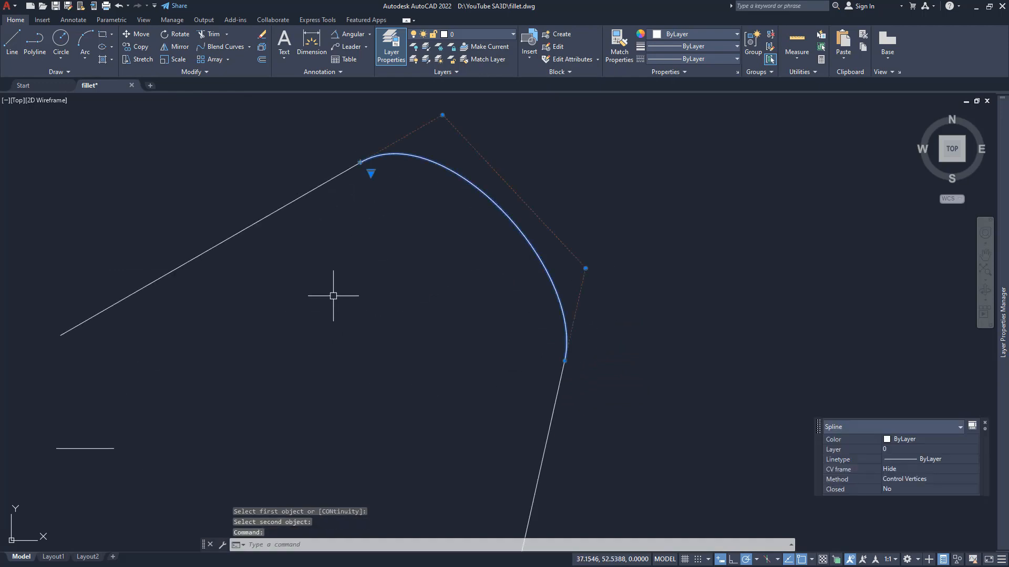
middle_click_drag(333, 295, 371, 308)
scroll(427, 323, "down", 2)
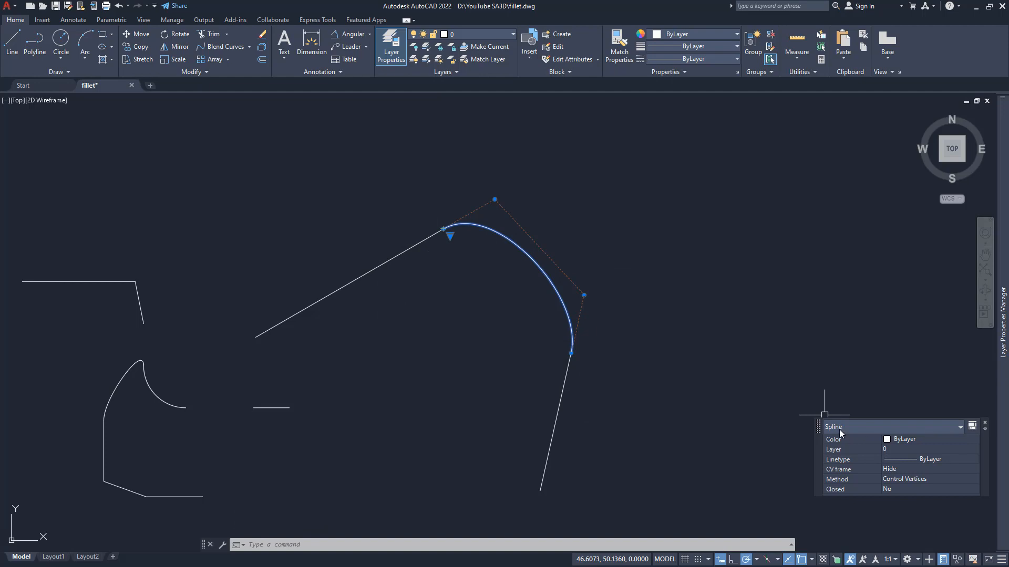
left_click(584, 295)
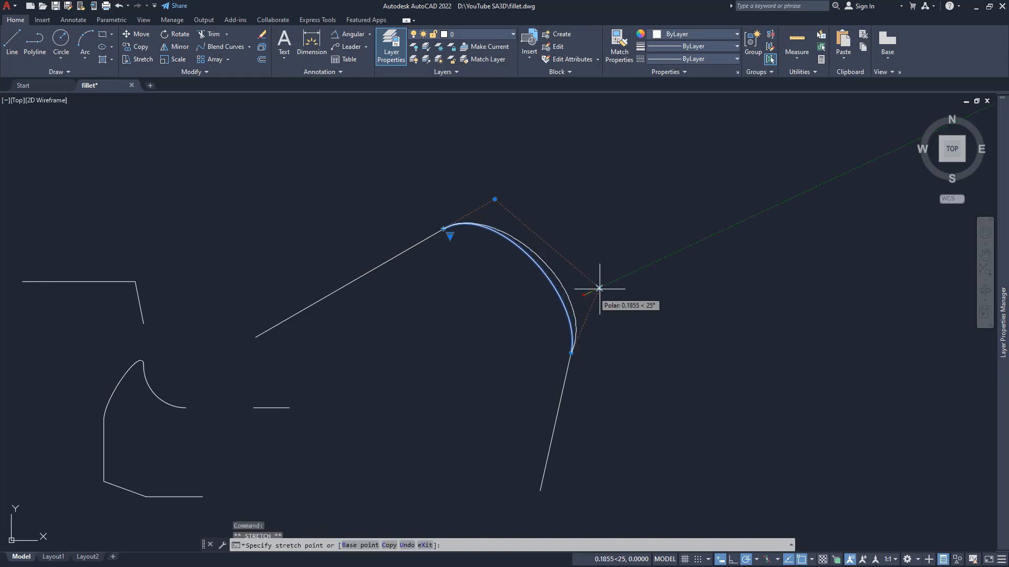
left_click(629, 283)
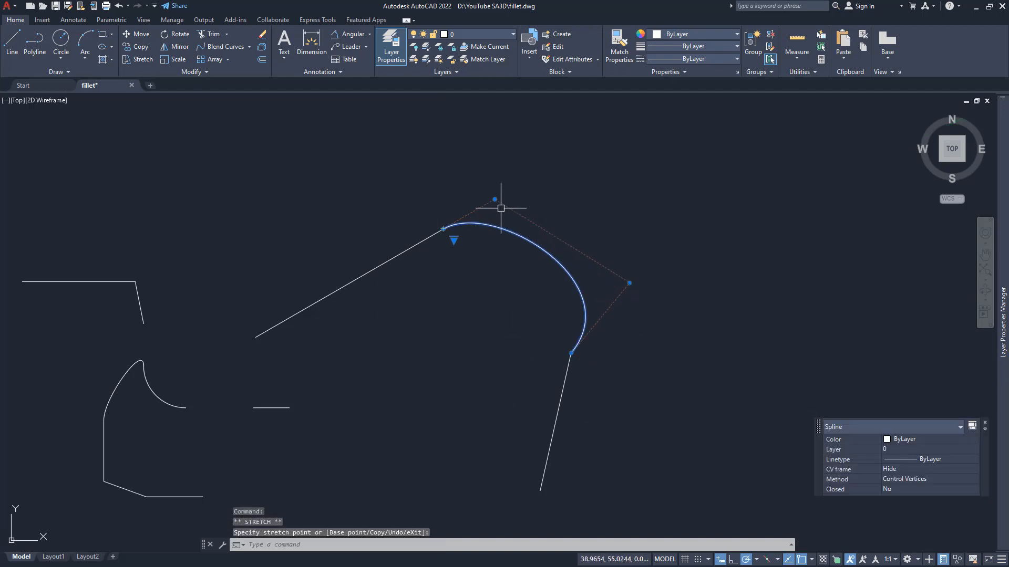
left_click(500, 164)
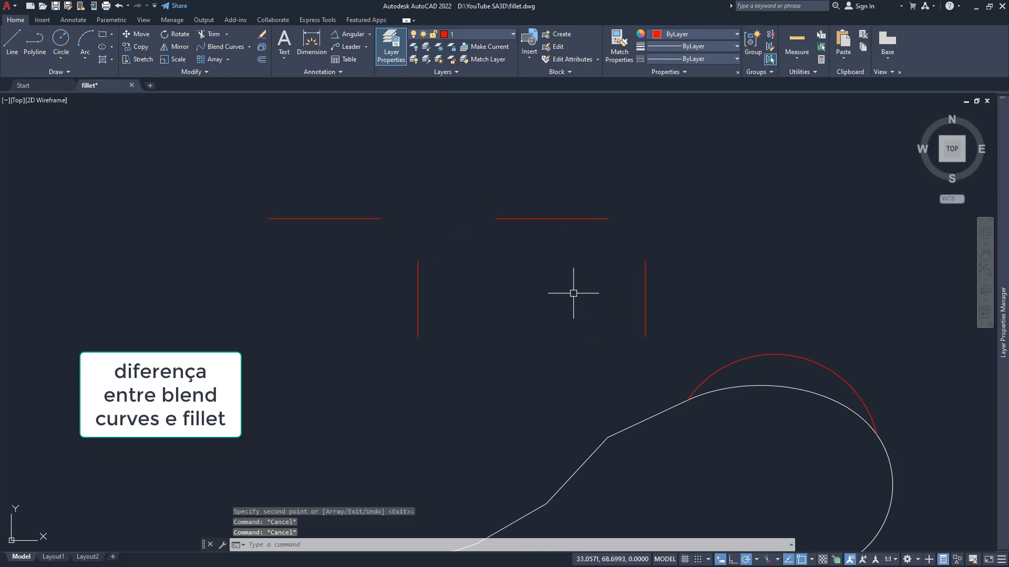
Step: Fillet the right-hand pair of red lines with radius 0.5, picking the vertical line first and the horizontal one second
type("f")
key("Return")
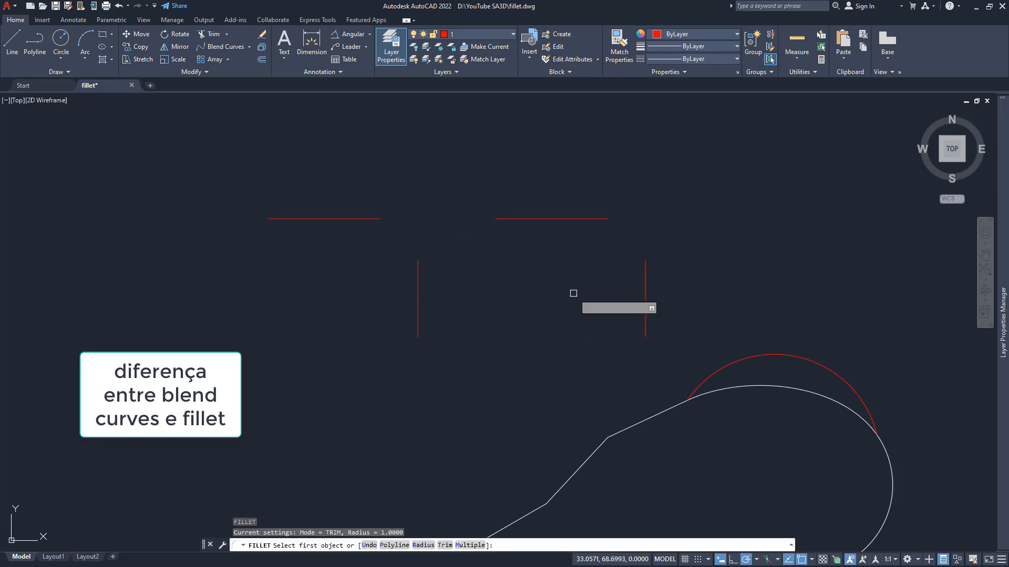
type("r")
key("Return")
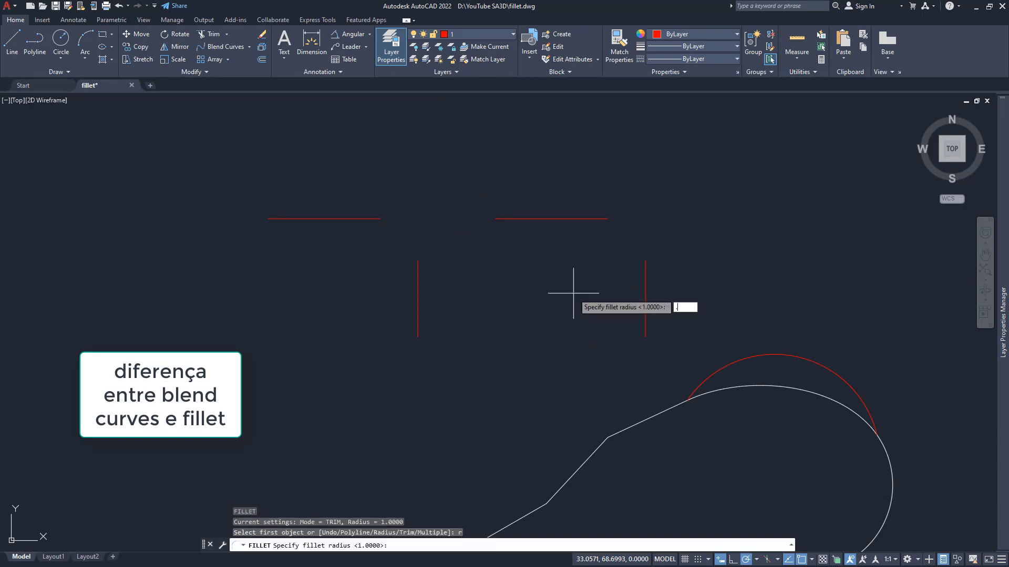
type(".5")
key("Return")
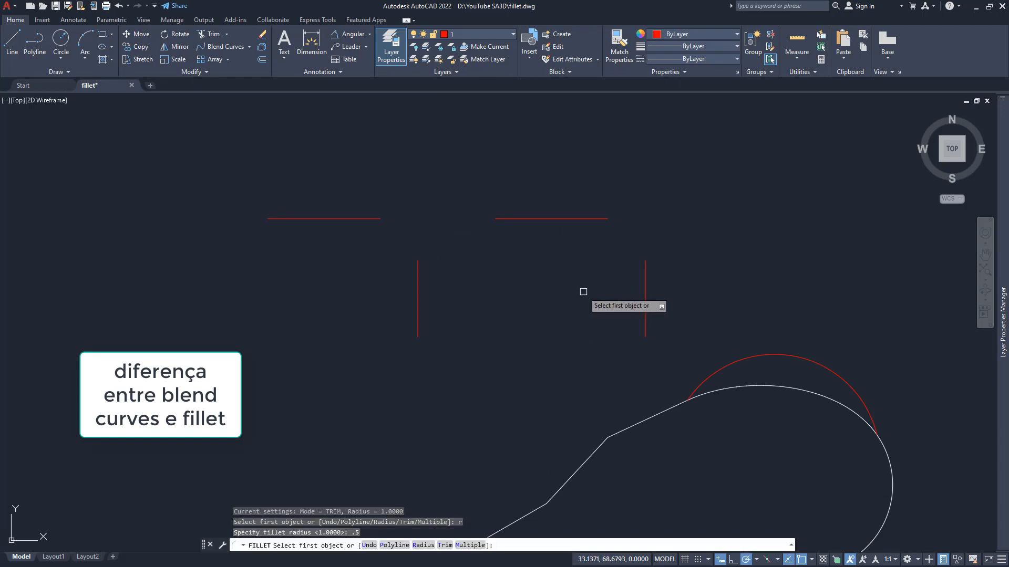
left_click(645, 268)
left_click(593, 219)
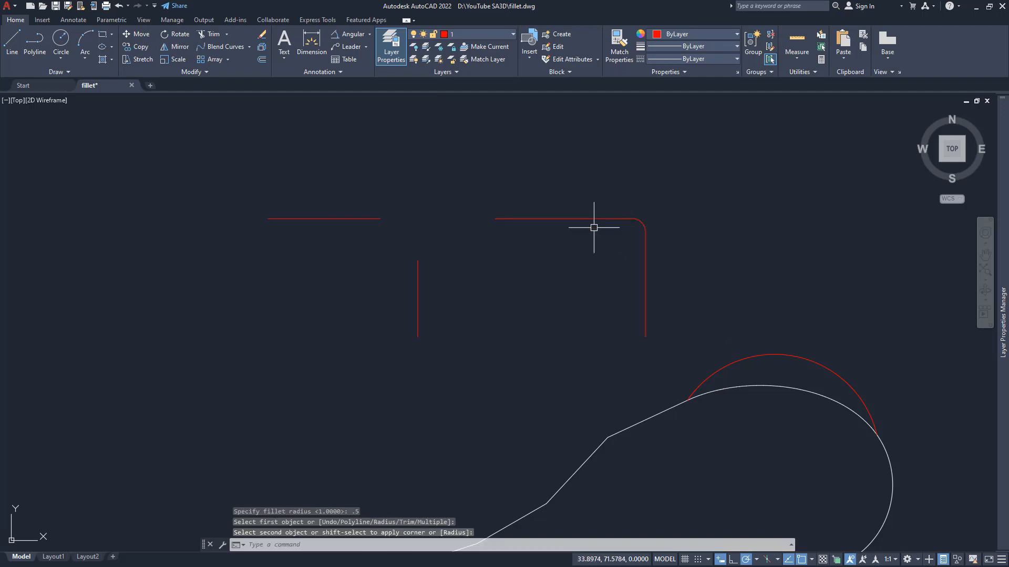
Step: Blend the left-hand pair of red lines with Blend Curves, from the vertical line to the horizontal one
left_click(221, 47)
left_click(418, 270)
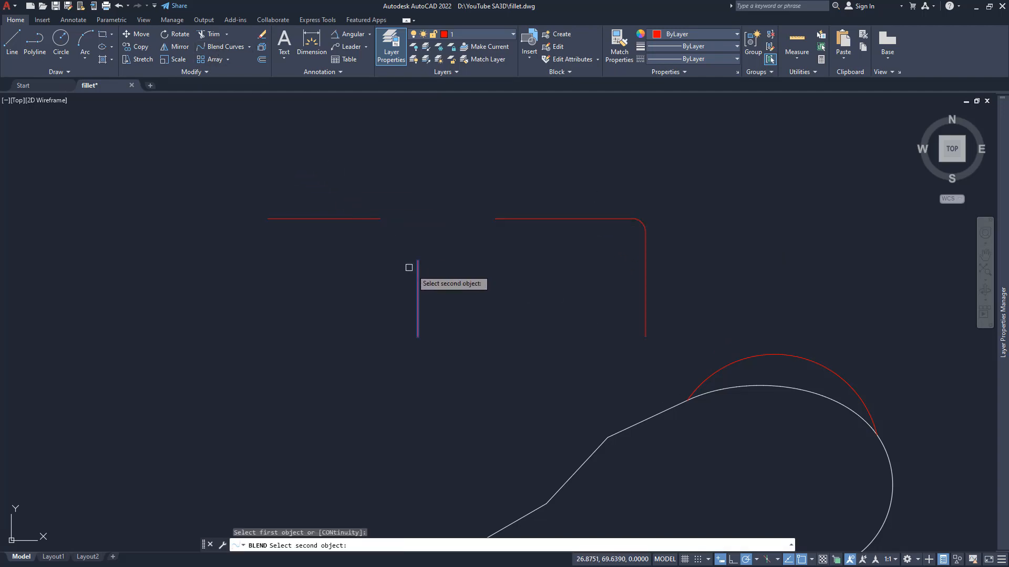
left_click(361, 217)
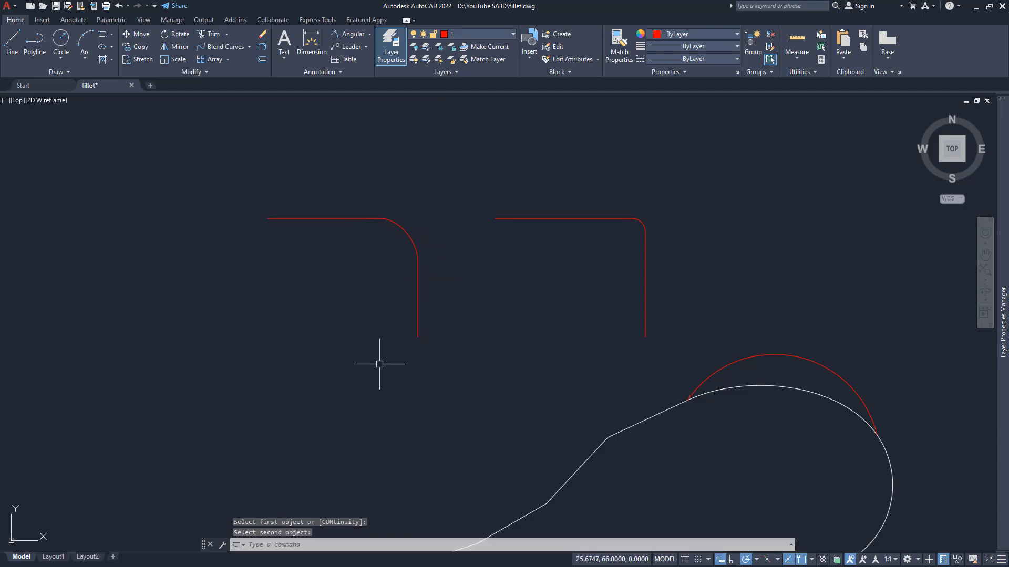
Step: Examine where the two blended red lines end and the blend curve begins, then clear the selection
scroll(408, 220, "up", 2)
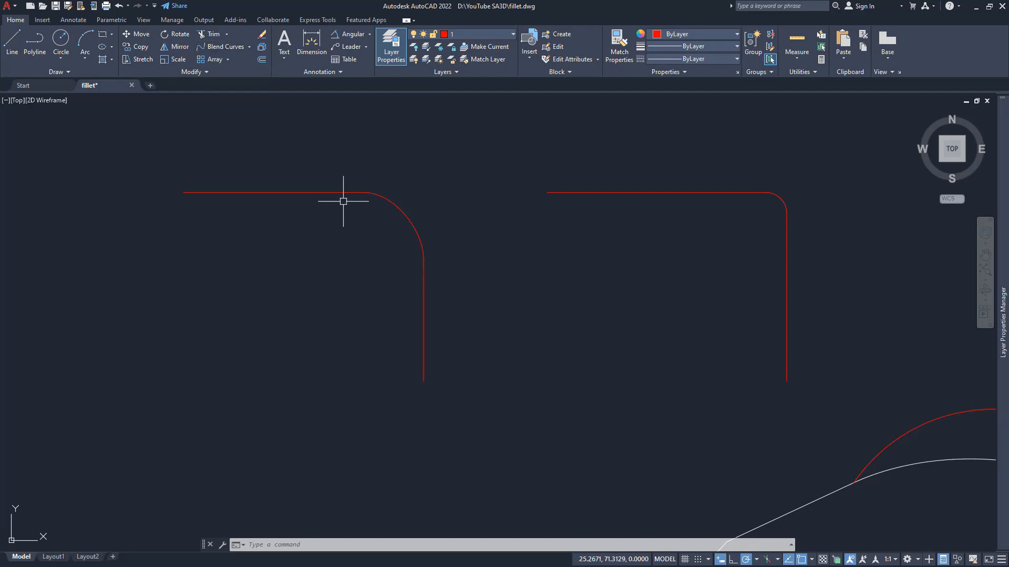
left_click(327, 193)
left_click(423, 313)
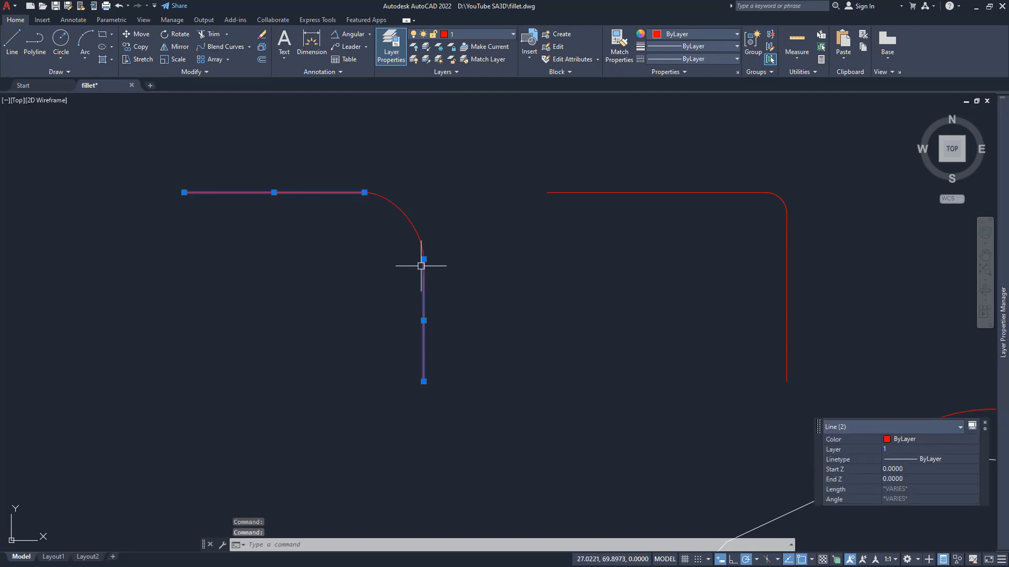
scroll(427, 256, "up", 2)
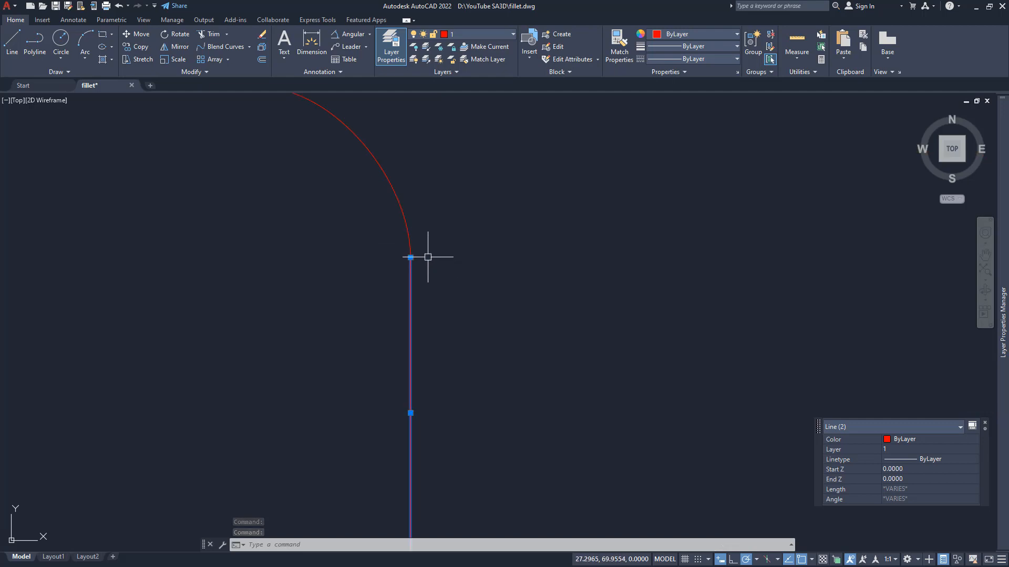
scroll(413, 257, "down", 1)
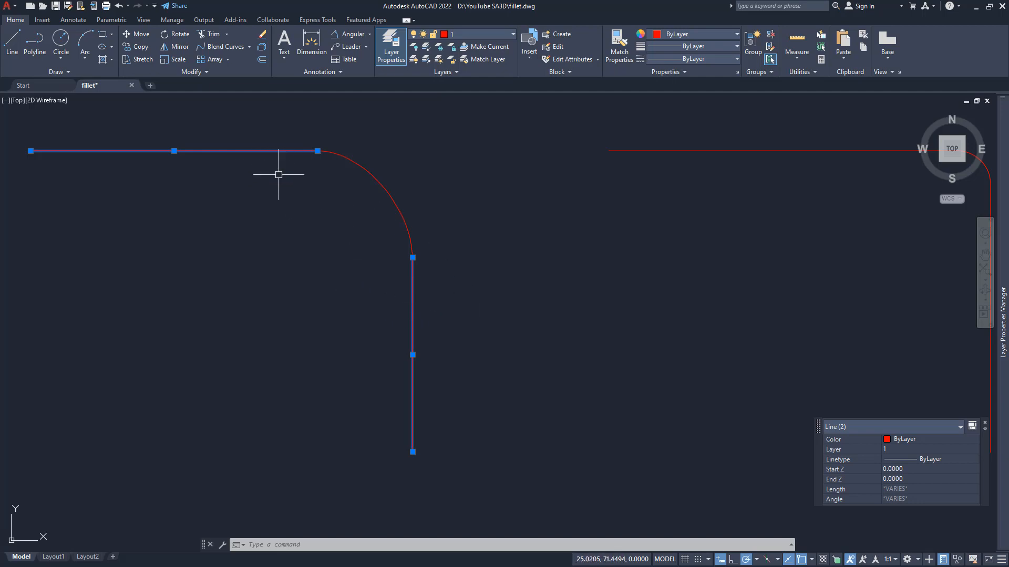
scroll(318, 303, "down", 2)
scroll(320, 305, "up", 2)
key("Escape")
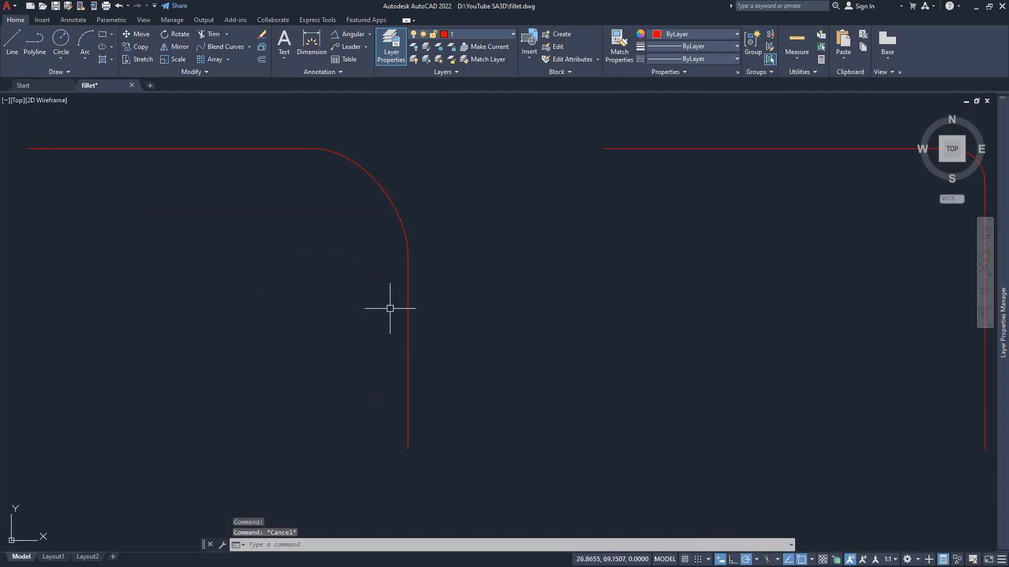
scroll(435, 322, "down", 2)
middle_click_drag(521, 318, 418, 329)
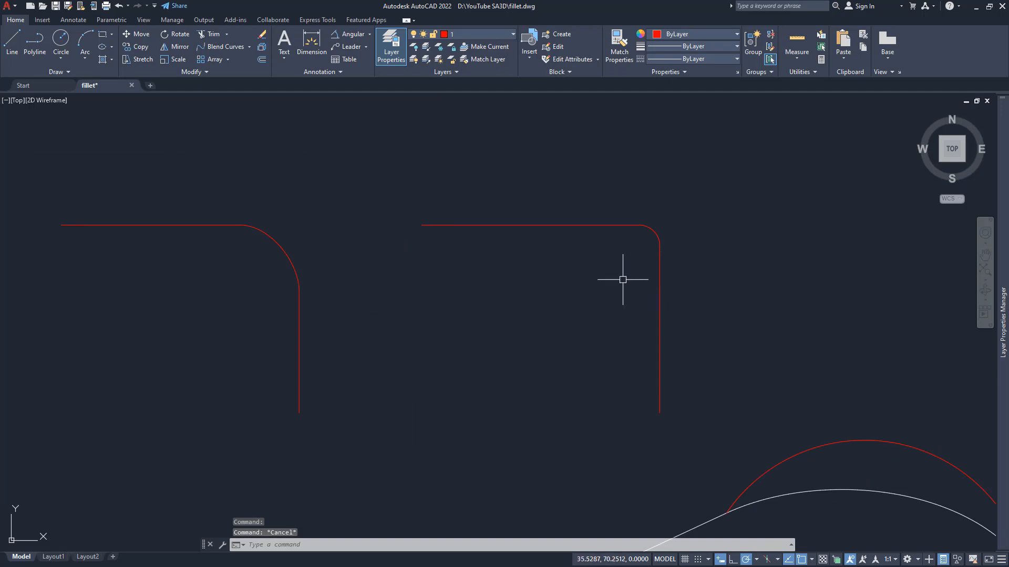
Step: Make layer 0 current and draw a horizontal reference line from the top end of the blended vertical line past the filleted vertical line
left_click(473, 34)
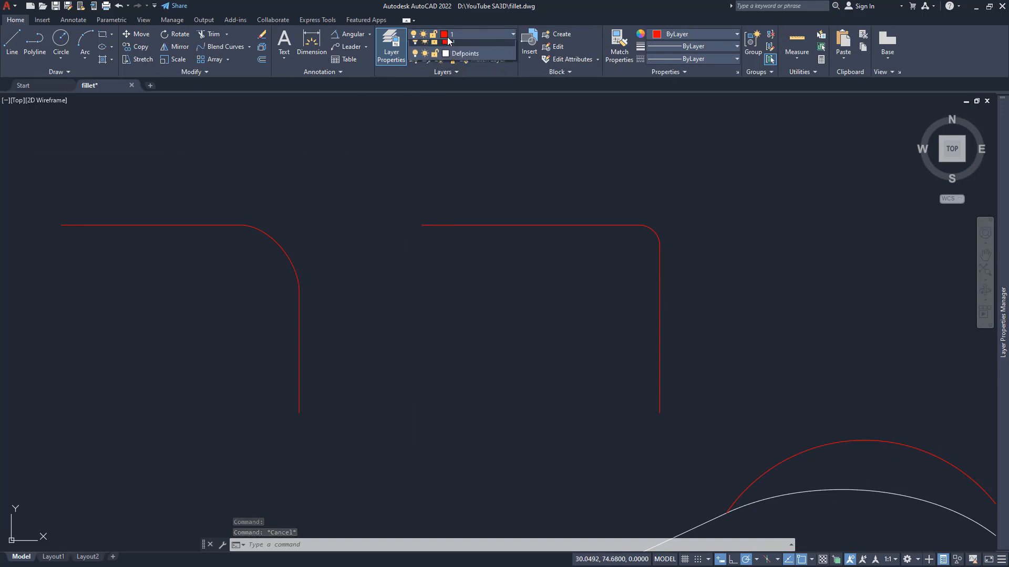
left_click(462, 46)
type("l")
key("Return")
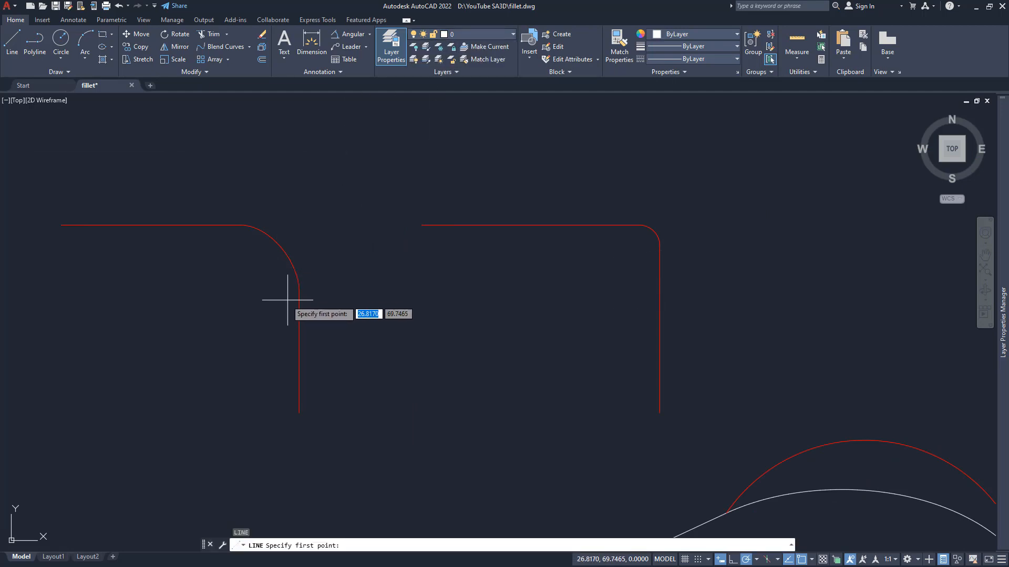
left_click(299, 291)
left_click(735, 292)
key("Return")
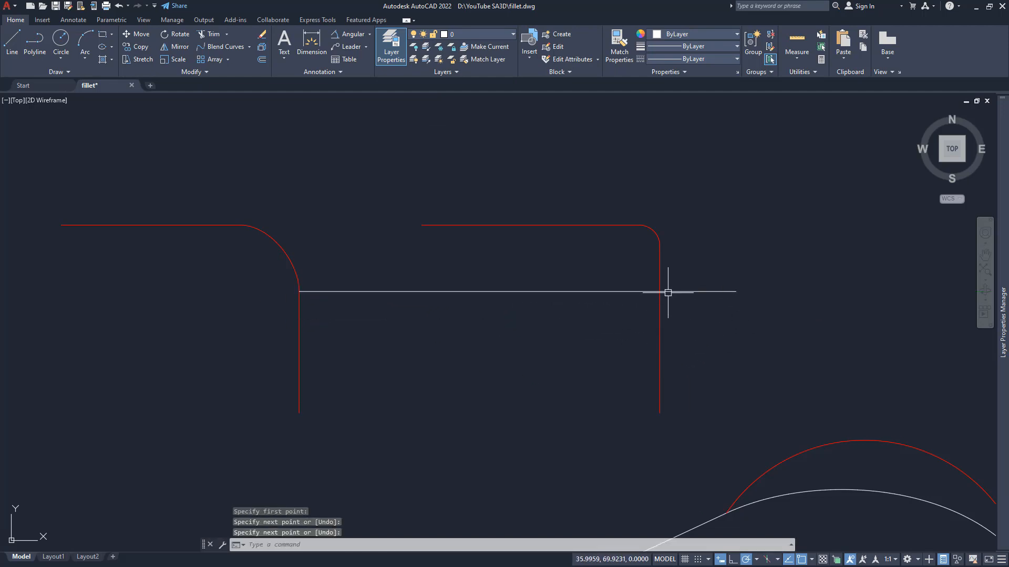
Step: Select the filleted vertical line and compare its upper endpoint with the horizontal reference line
scroll(665, 291, "up", 4)
scroll(647, 306, "down", 2)
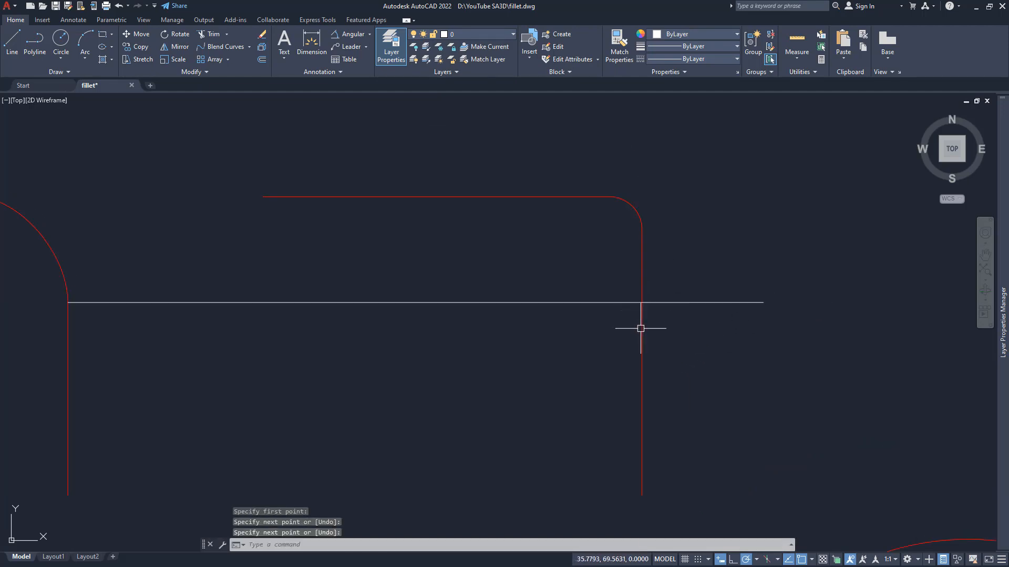
left_click(642, 315)
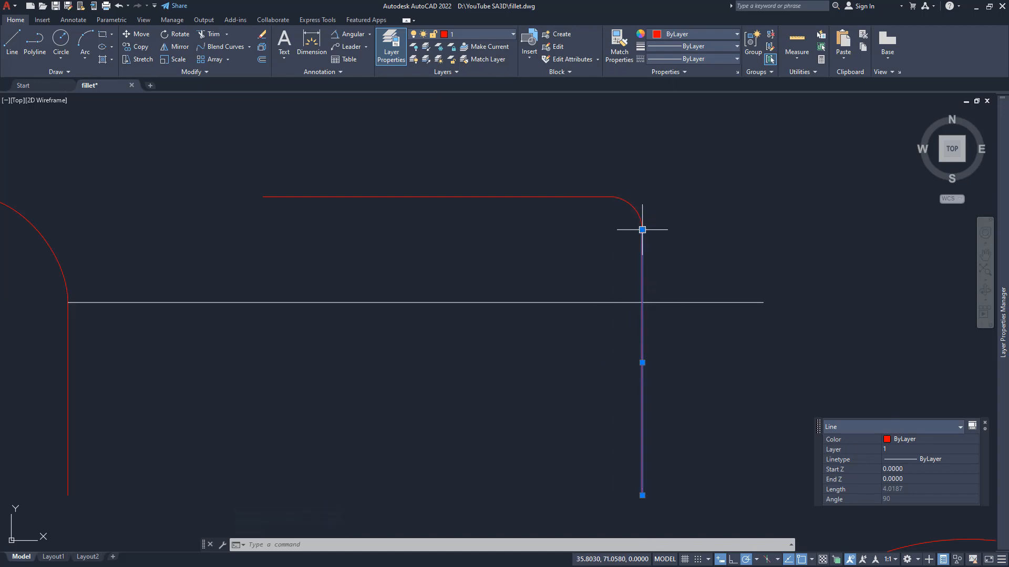
scroll(566, 267, "down", 2)
middle_click_drag(557, 287, 480, 332)
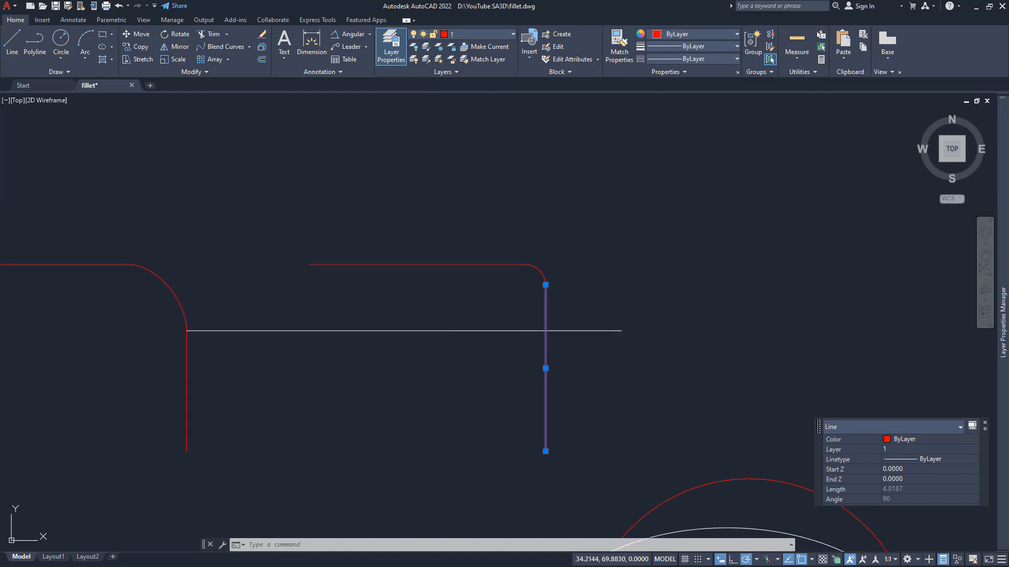
Step: Select both filleted red lines, examine where they meet the fillet arc on each side, and clear the selection
key("Escape")
key("Escape")
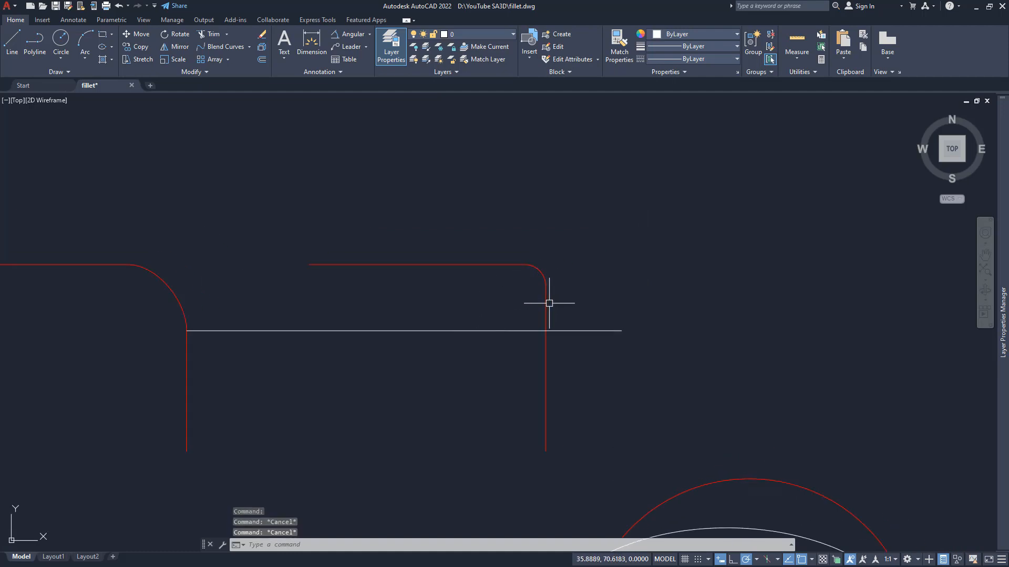
left_click(548, 308)
left_click(496, 264)
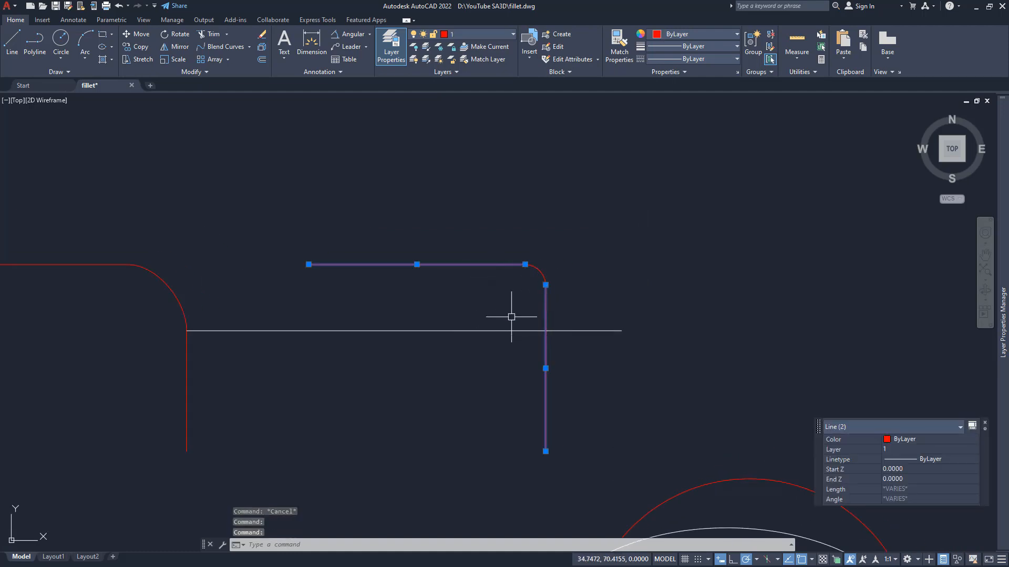
scroll(541, 267, "up", 4)
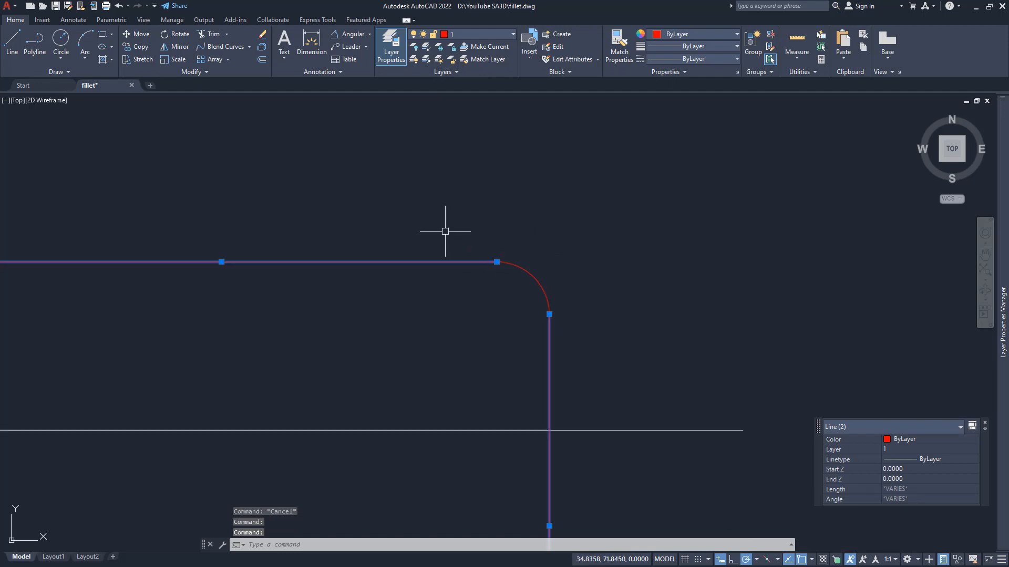
scroll(440, 273, "down", 4)
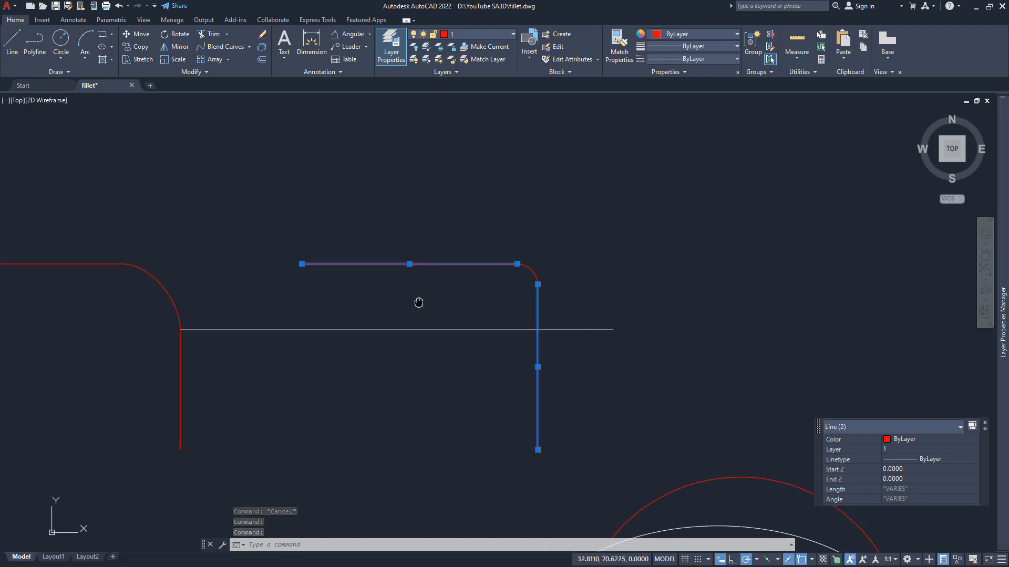
middle_click_drag(417, 300, 469, 304)
key("Escape")
key("Escape")
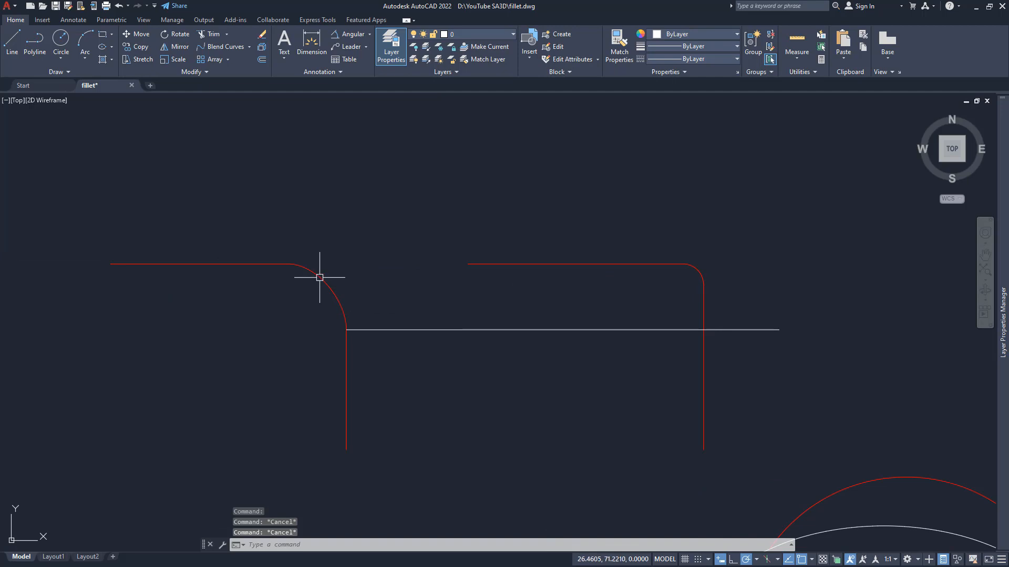
Step: Select the blended pair of red lines for comparison, and erase both red line pairs together with the horizontal reference line
left_click(347, 356)
left_click_drag(257, 259, 181, 318)
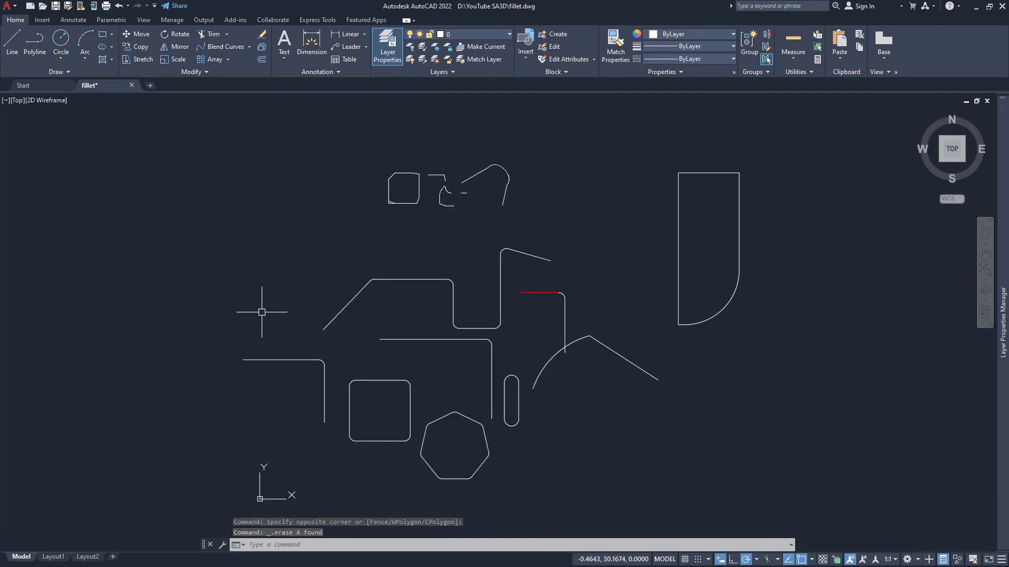
scroll(465, 315, "up", 2)
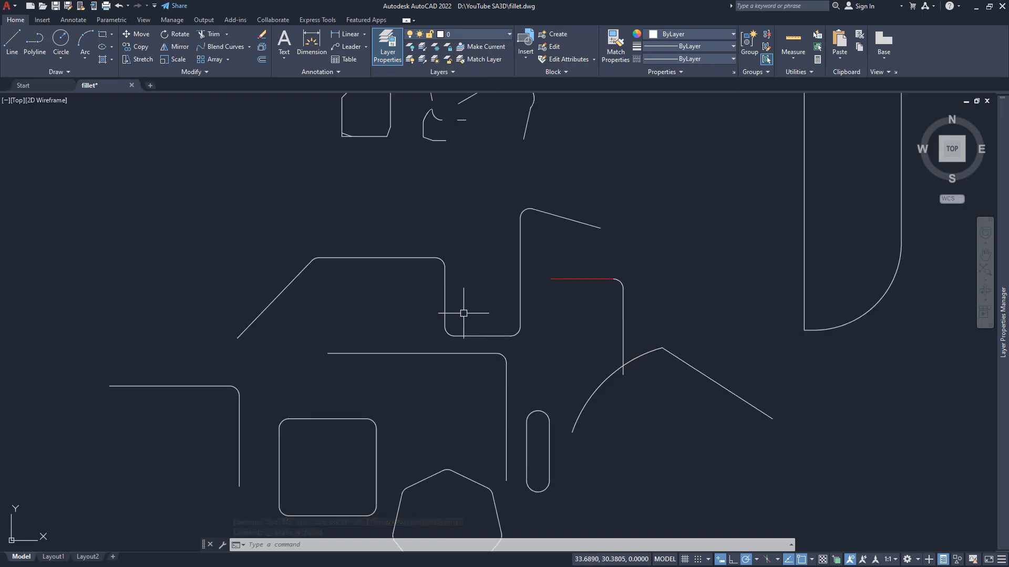
scroll(463, 313, "down", 4)
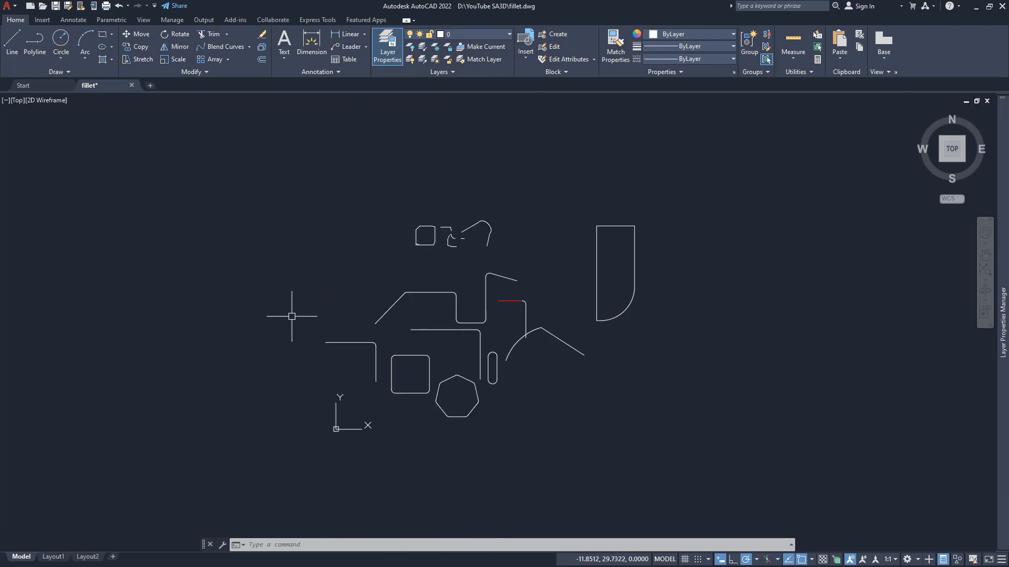
scroll(499, 326, "up", 4)
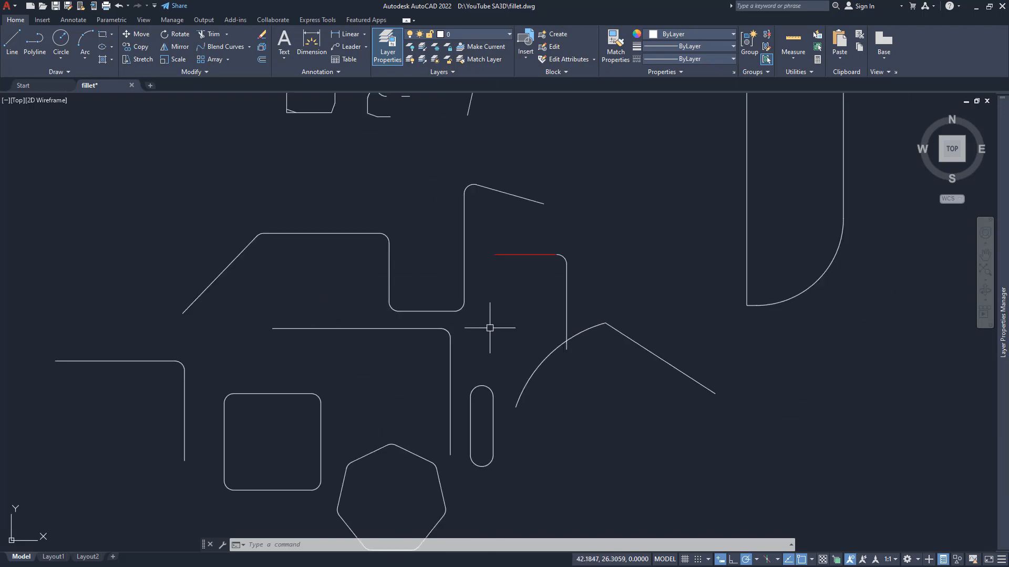